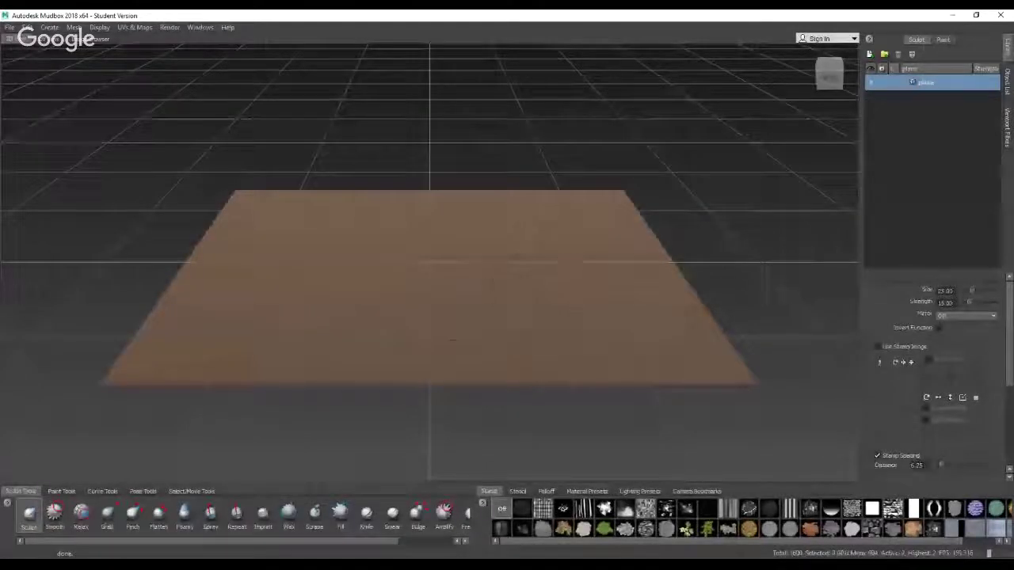
alt+drag(452, 341, 507, 286)
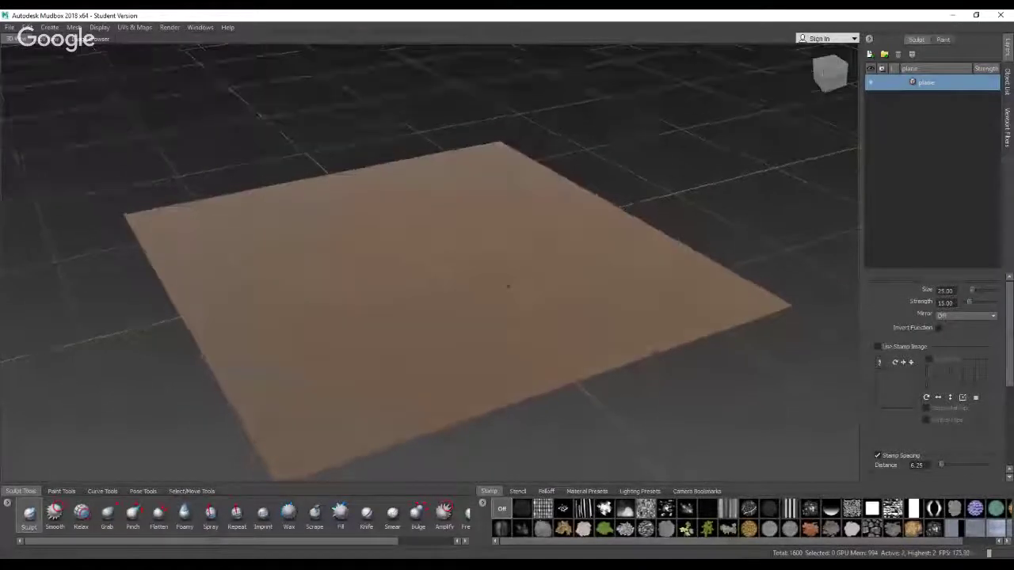
mouse_move(508, 285)
alt+middle_down()
mouse_move(442, 258)
mouse_move(504, 269)
alt+middle_up()
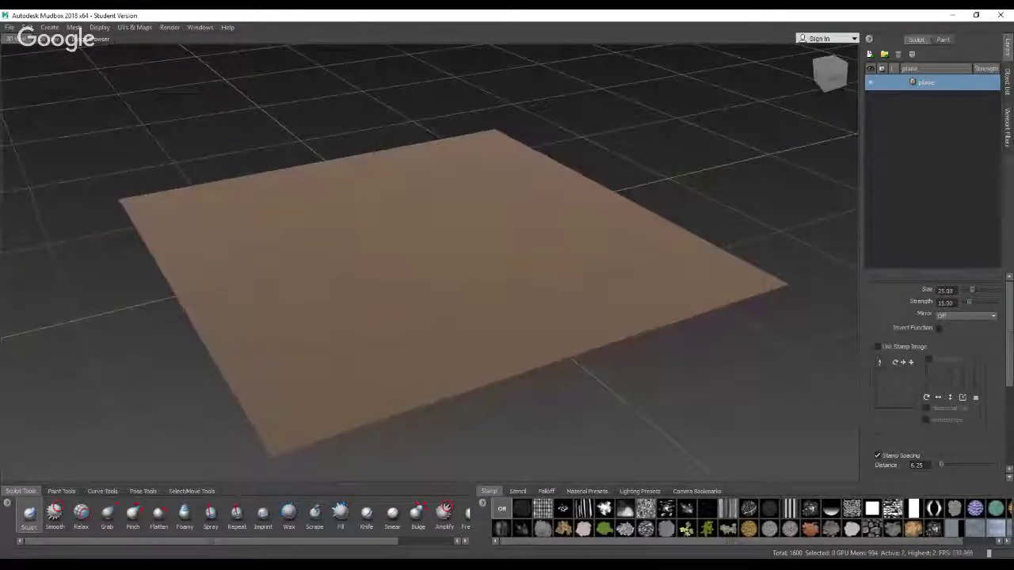
mouse_move(503, 269)
alt+mouse_down()
mouse_move(420, 266)
mouse_move(502, 273)
alt+mouse_up()
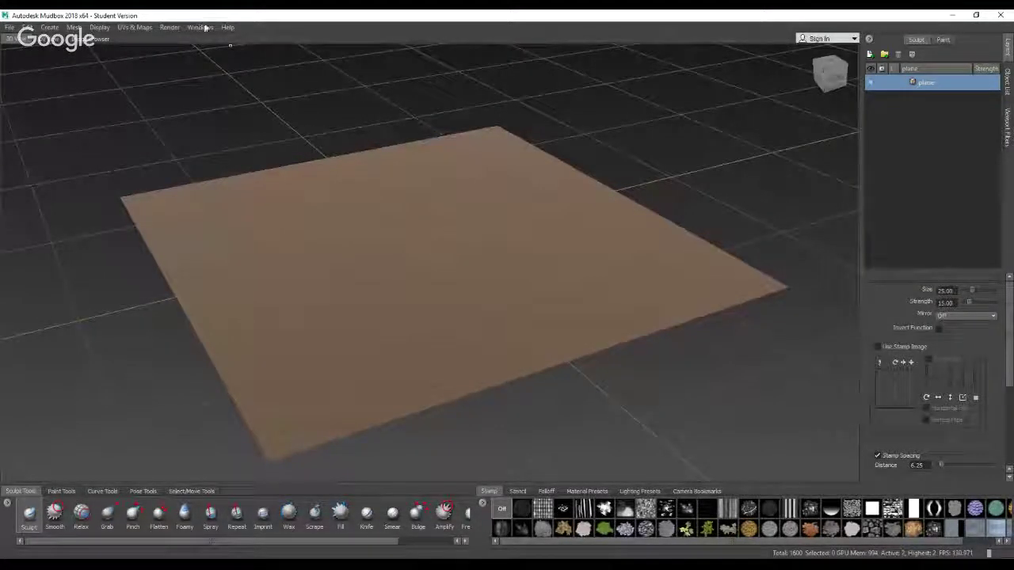
click(200, 29)
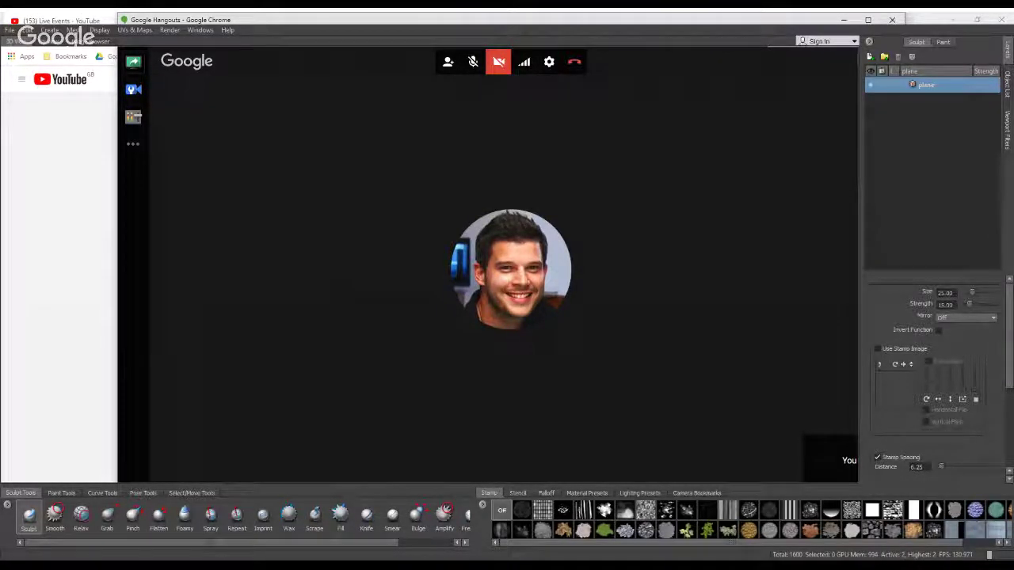
key(alt+Tab)
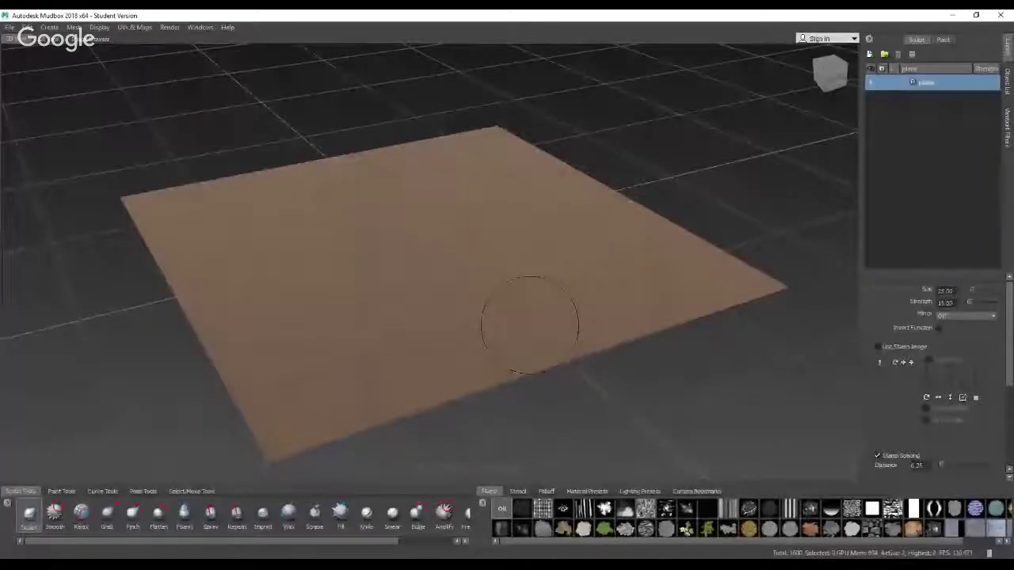
alt+middle_drag(530, 326, 564, 316)
mouse_move(515, 266)
alt+mouse_down()
mouse_move(499, 247)
mouse_move(509, 261)
mouse_move(520, 254)
alt+mouse_up()
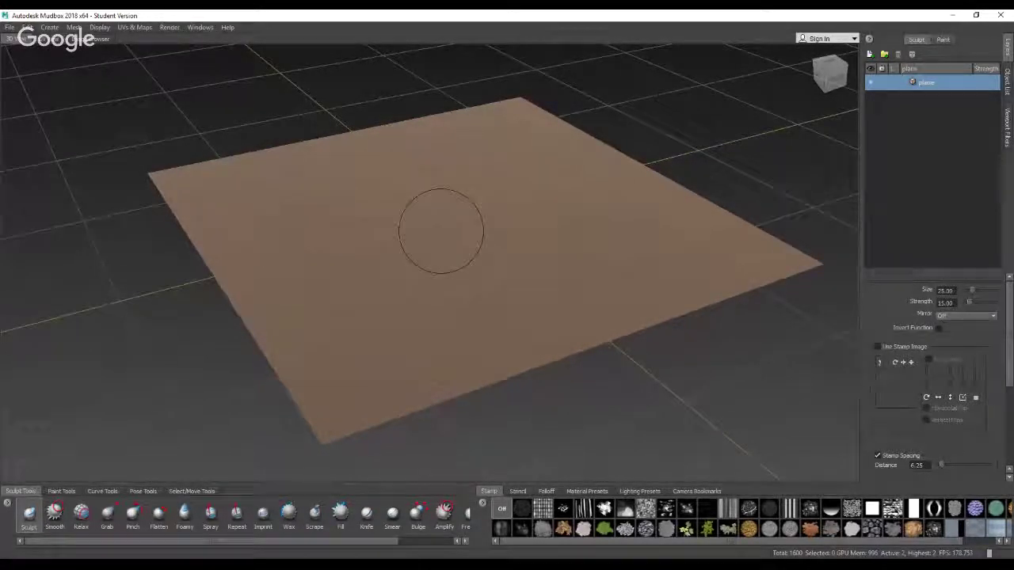
alt+drag(452, 264, 435, 275)
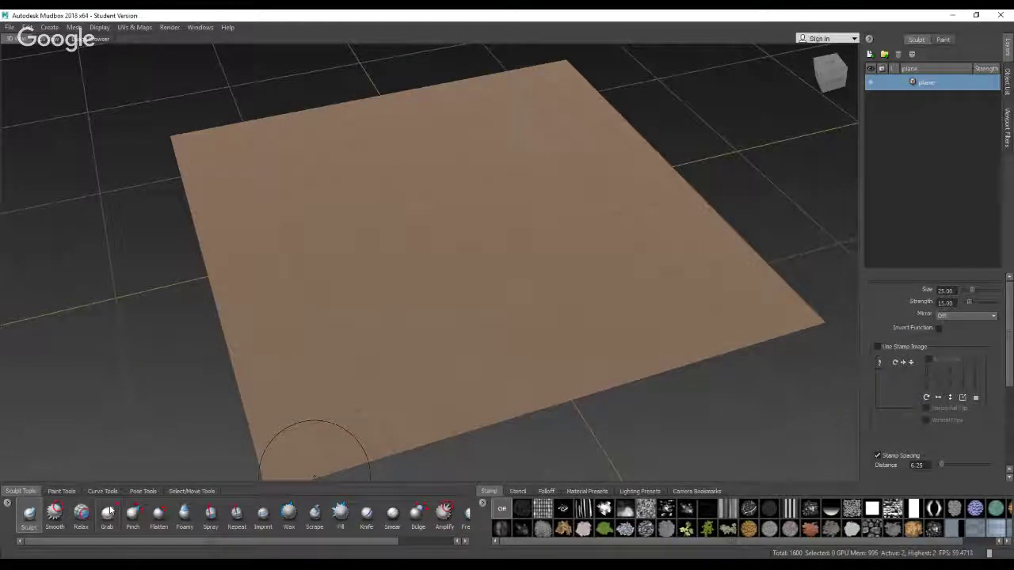
Look through the Paint, Curve, Pose, Select/Move and Sculpt tool sets to see which tools each one offers
click(70, 492)
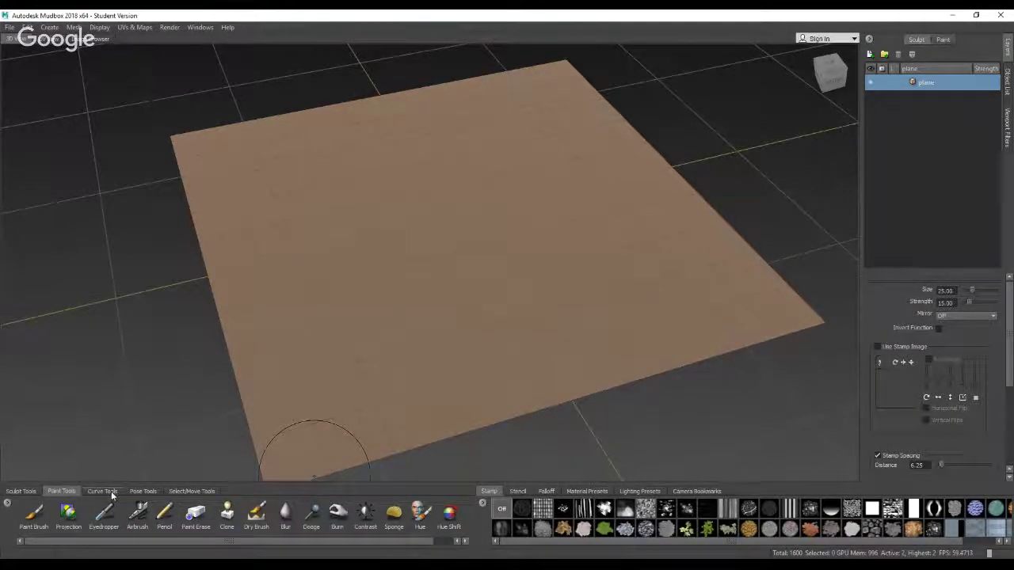
click(104, 492)
click(145, 492)
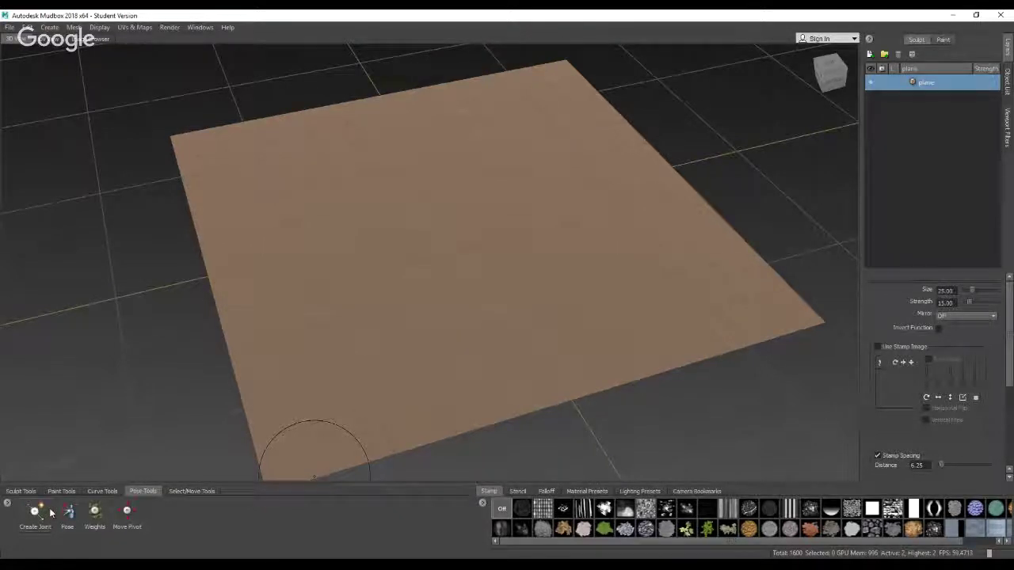
click(196, 493)
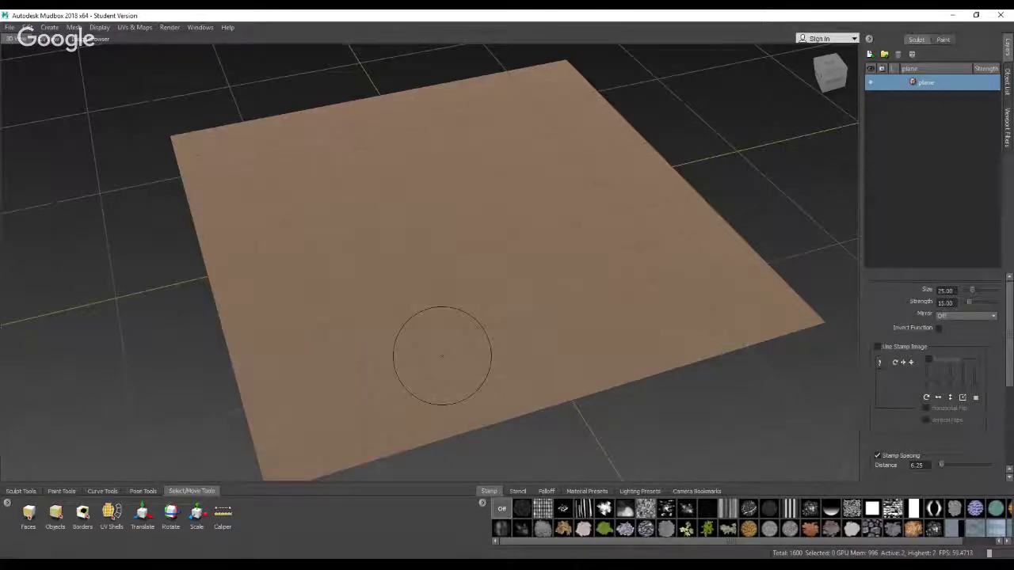
mouse_move(439, 356)
alt+mouse_down()
mouse_move(436, 299)
mouse_move(469, 339)
alt+mouse_up()
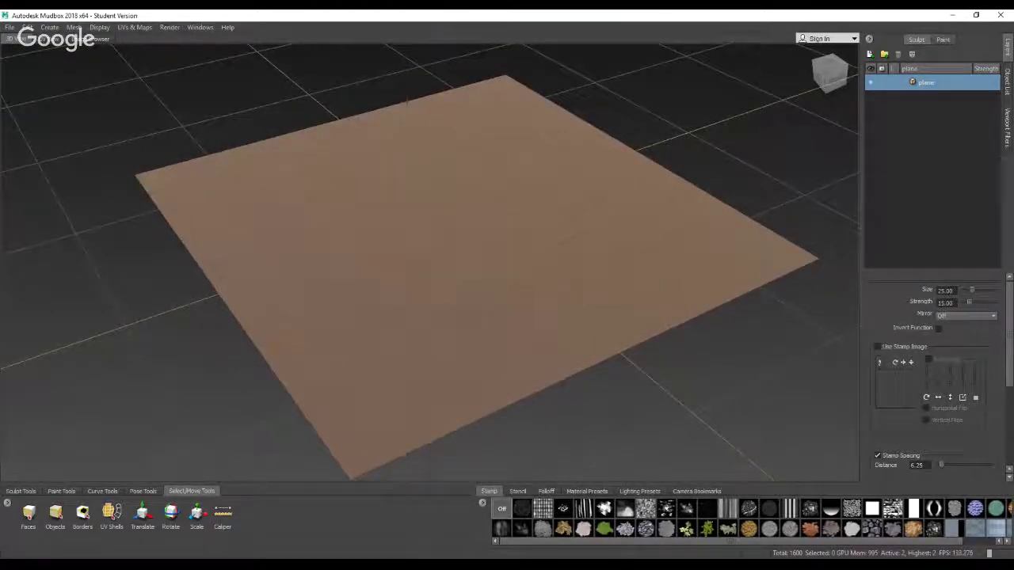
click(22, 491)
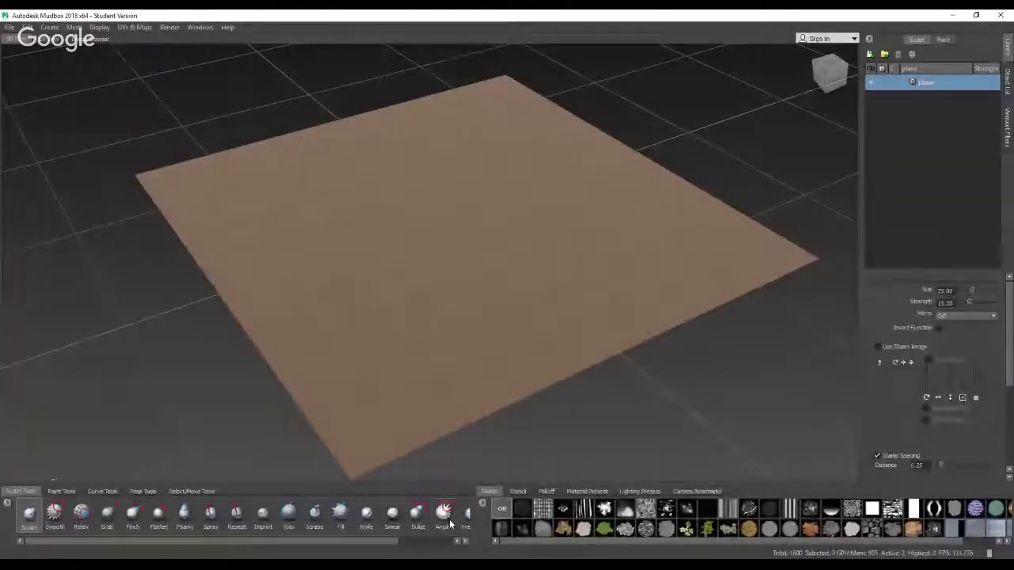
scroll(443, 524, down, 3)
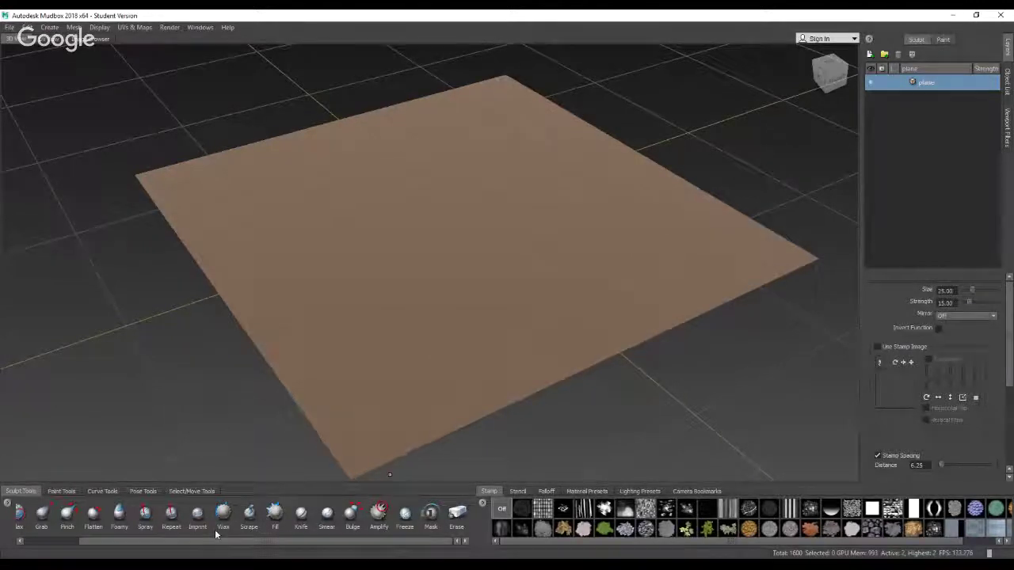
scroll(364, 542, up, 3)
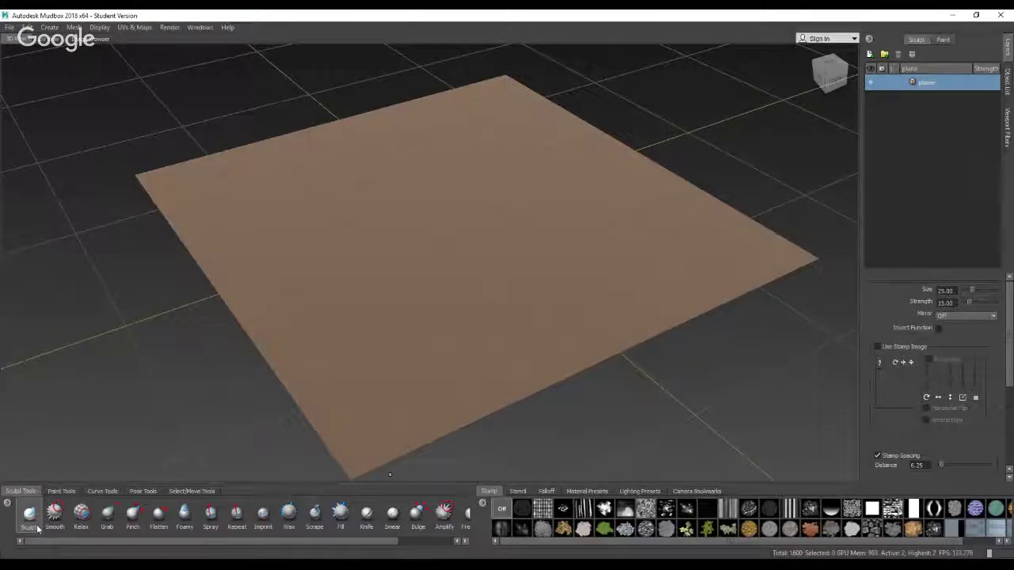
Compare the size and strength settings of the Smooth and Sculpt brushes
key(super+d)
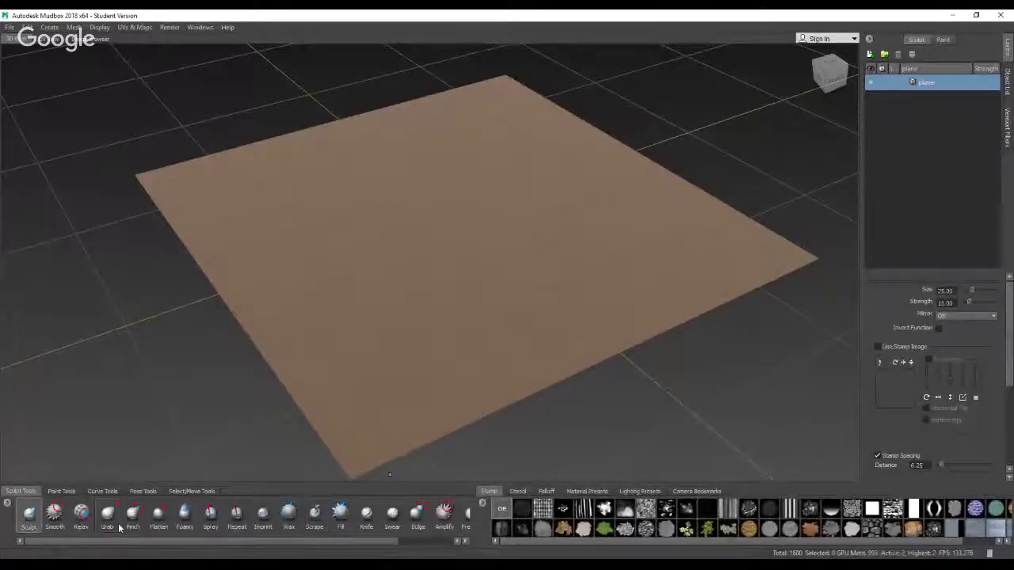
click(55, 515)
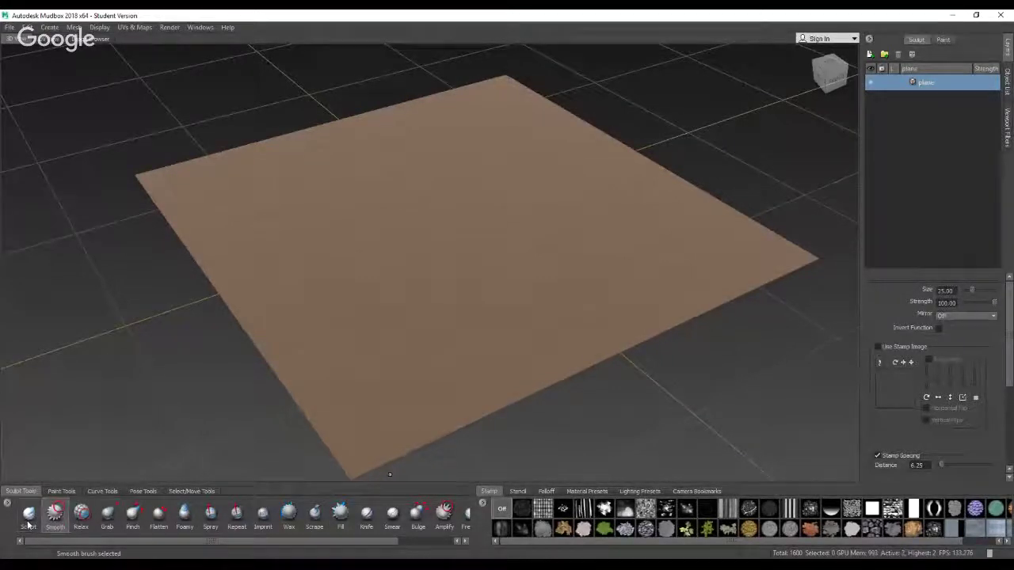
click(29, 522)
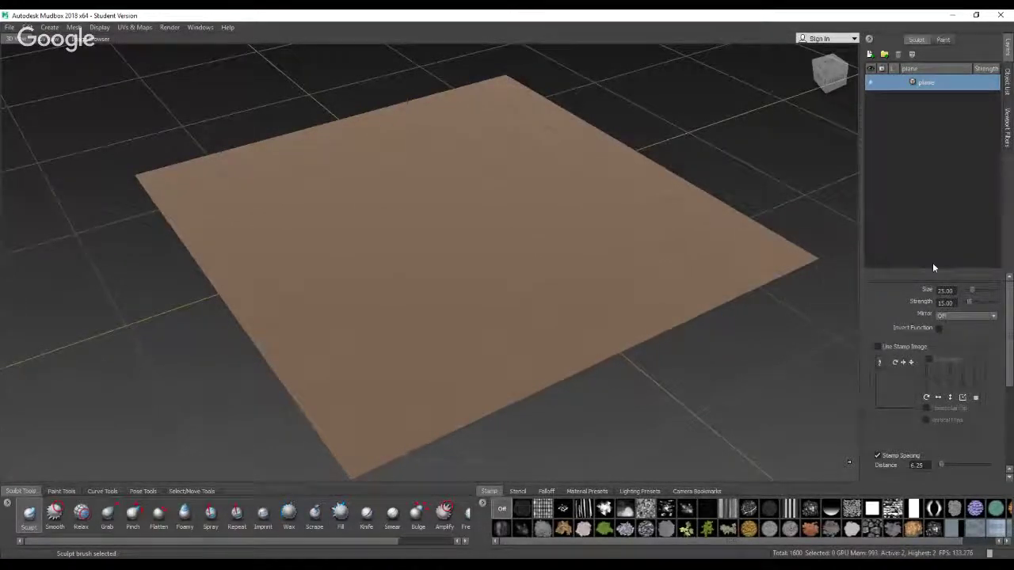
click(54, 515)
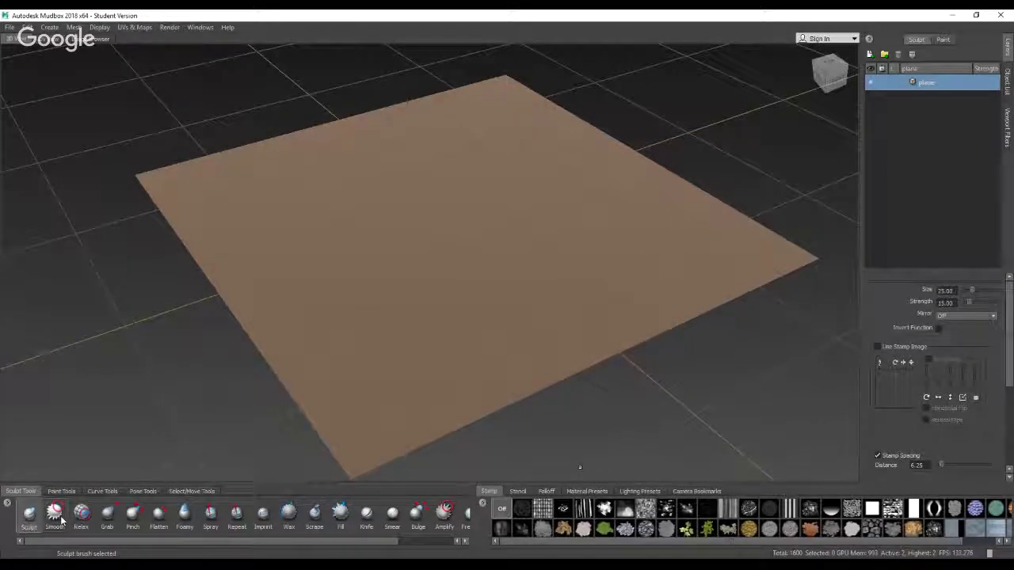
Try the Sculpt brush with a short ridge across the front half of the plane and undo the stroke
click(31, 516)
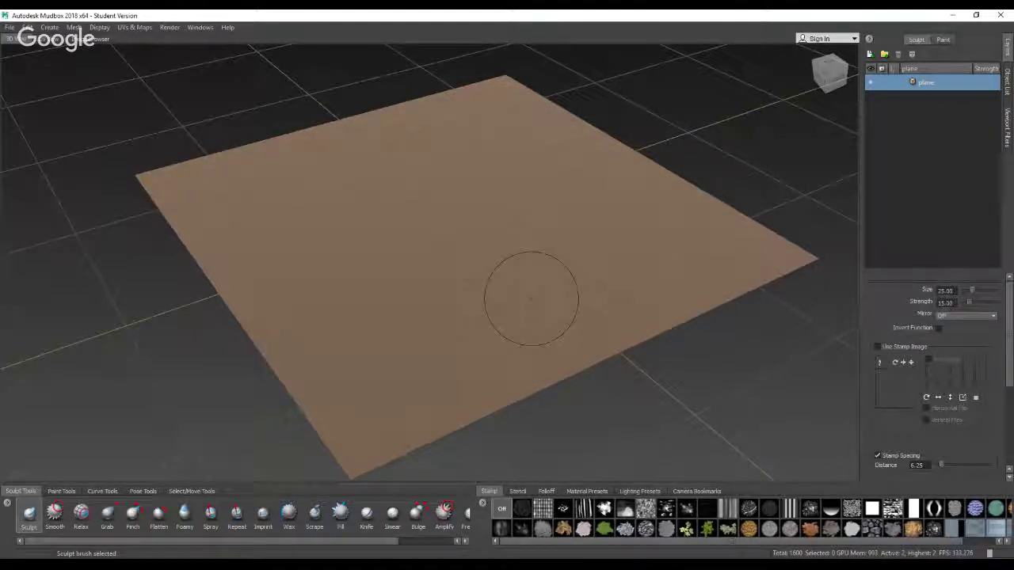
drag(392, 296, 564, 291)
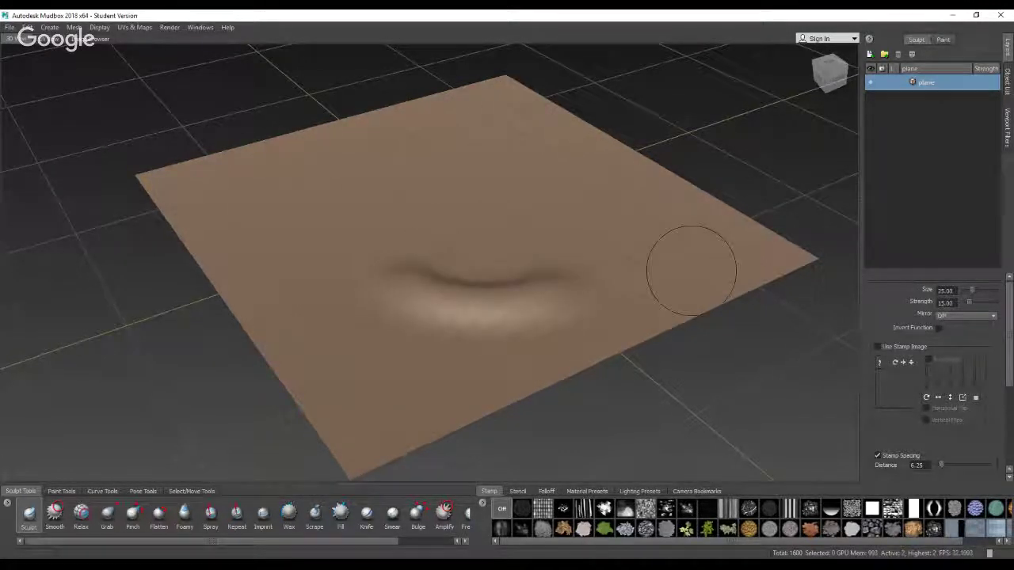
key(ctrl+z)
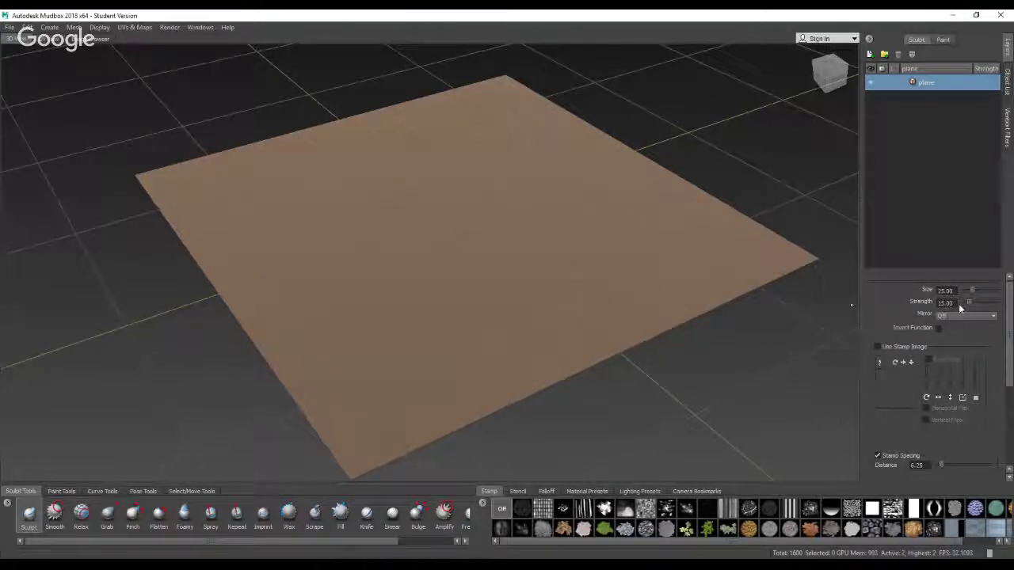
Try a sculpt stroke with X mirroring enabled, undo it and set mirroring back to off
click(953, 15)
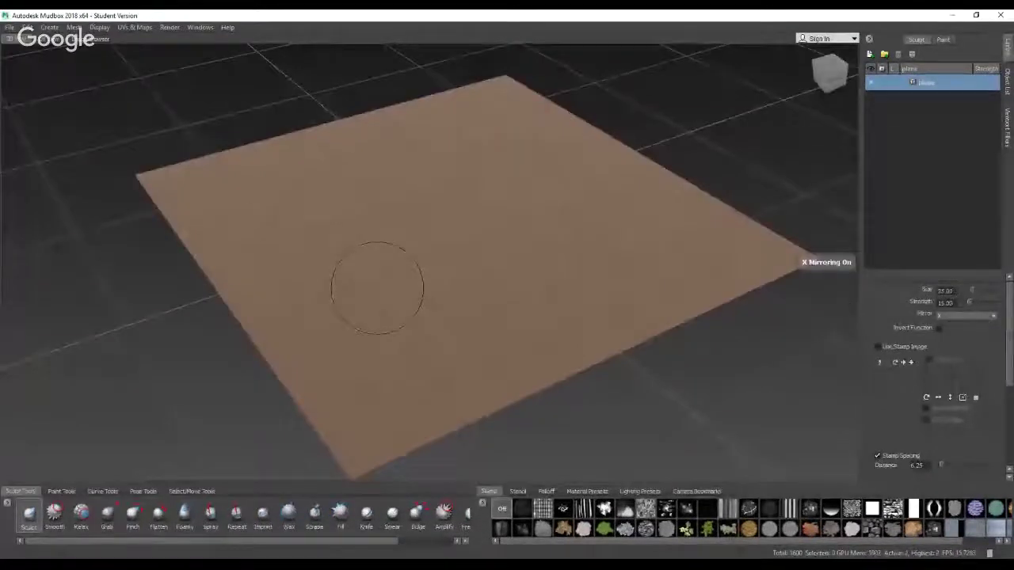
drag(269, 248, 375, 335)
key(ctrl+z)
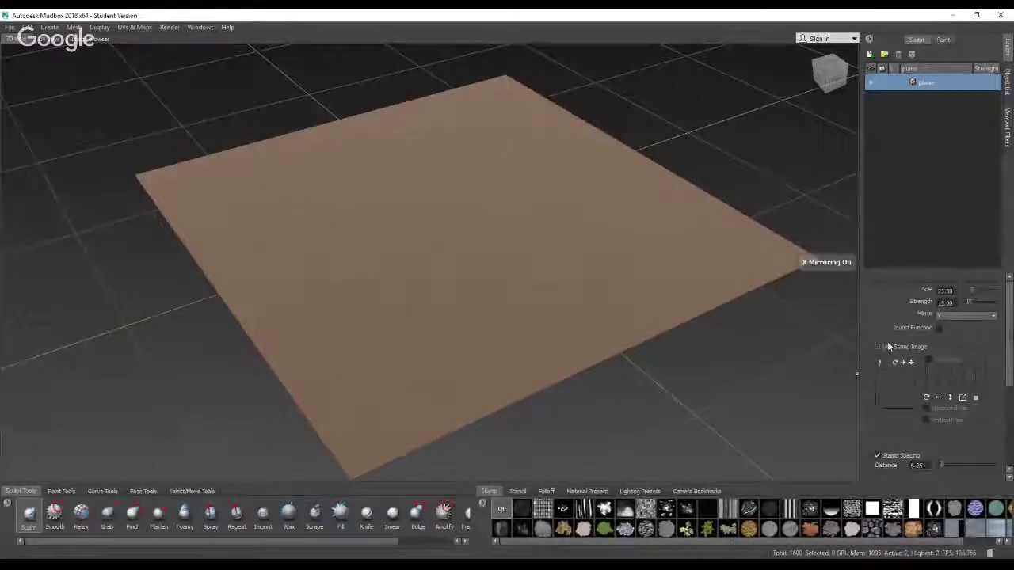
click(964, 316)
click(958, 324)
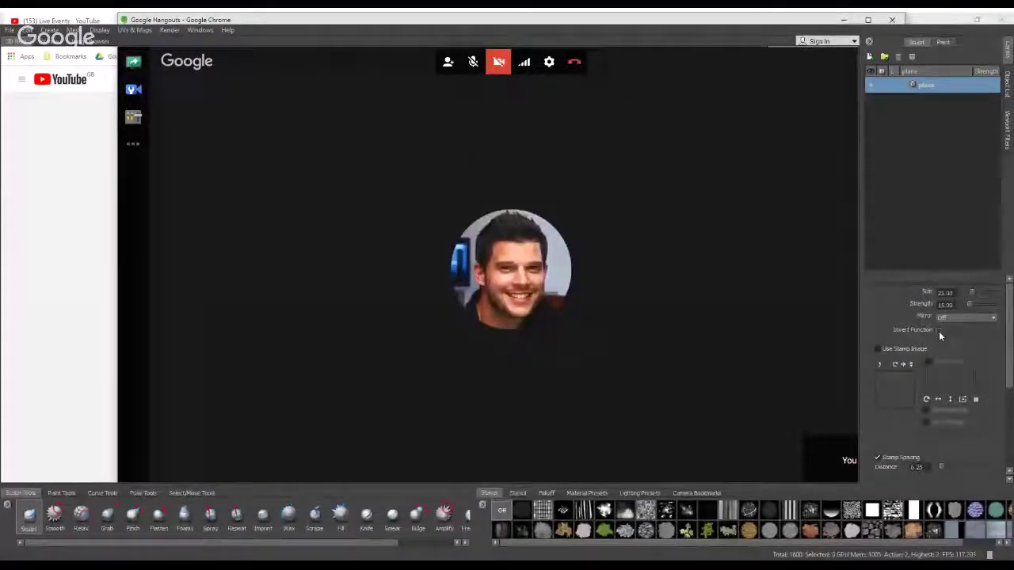
Try carving an inverted, curved sculpt stroke near the plane's front corner and undo it
click(939, 330)
mouse_move(324, 276)
mouse_down()
mouse_move(380, 361)
mouse_move(434, 358)
mouse_up()
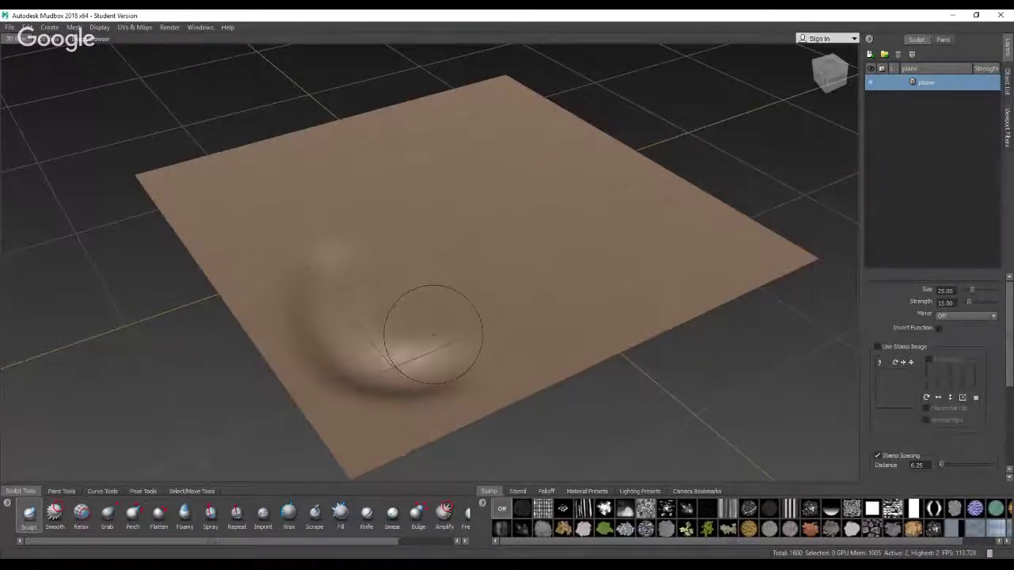
key(ctrl+z)
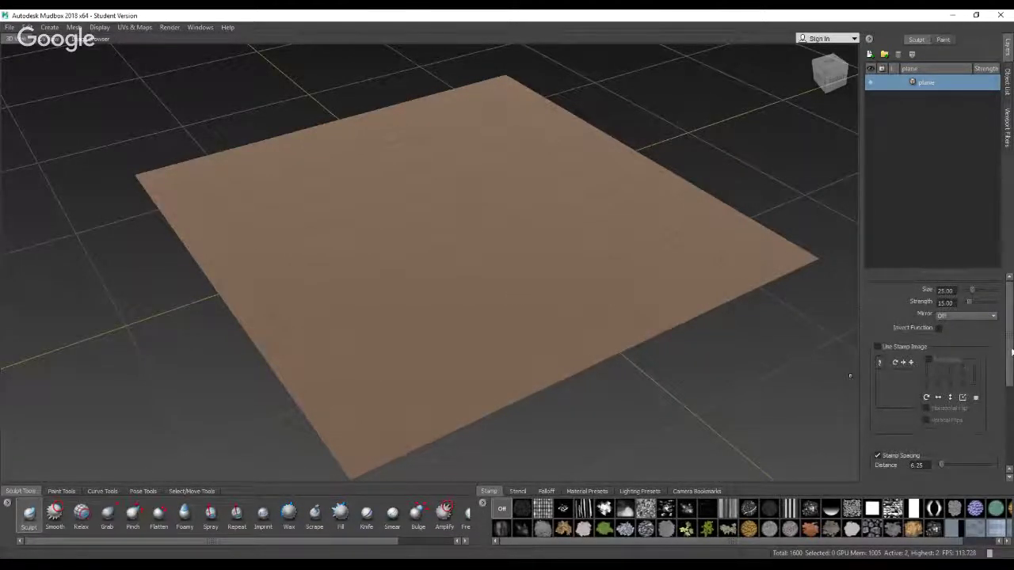
Try sculpting on the plane with the green leaf stamp image, undo the strokes and disable the stamp image
scroll(1001, 397, down, 3)
scroll(974, 349, up, 2)
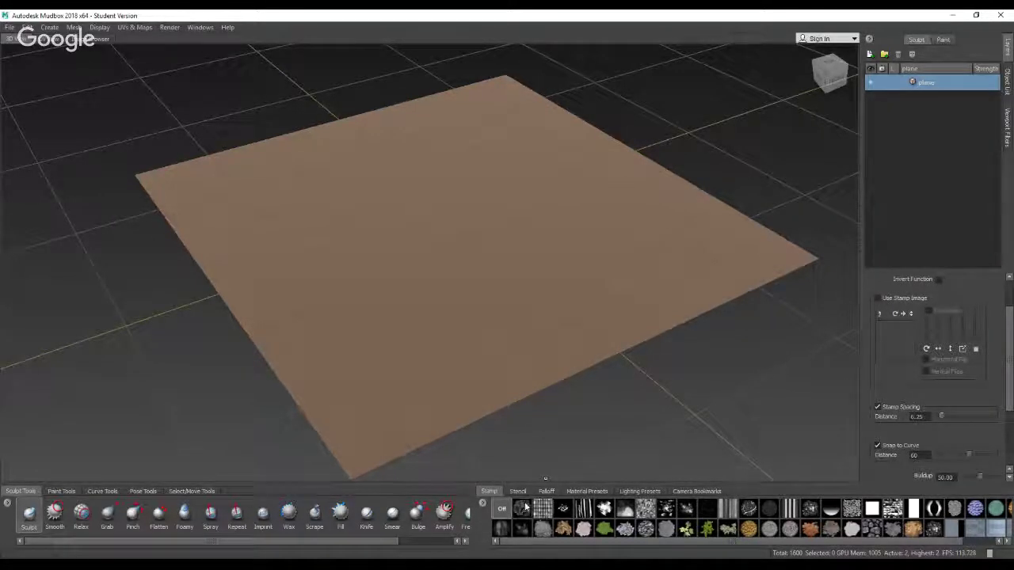
click(685, 529)
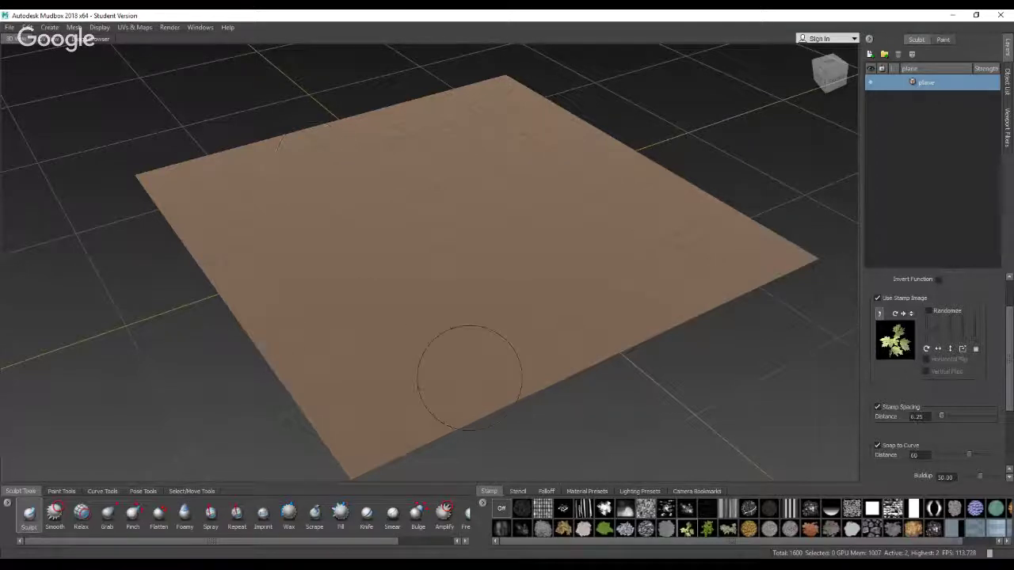
mouse_move(345, 341)
mouse_down()
mouse_move(491, 356)
mouse_move(404, 364)
mouse_move(333, 286)
mouse_up()
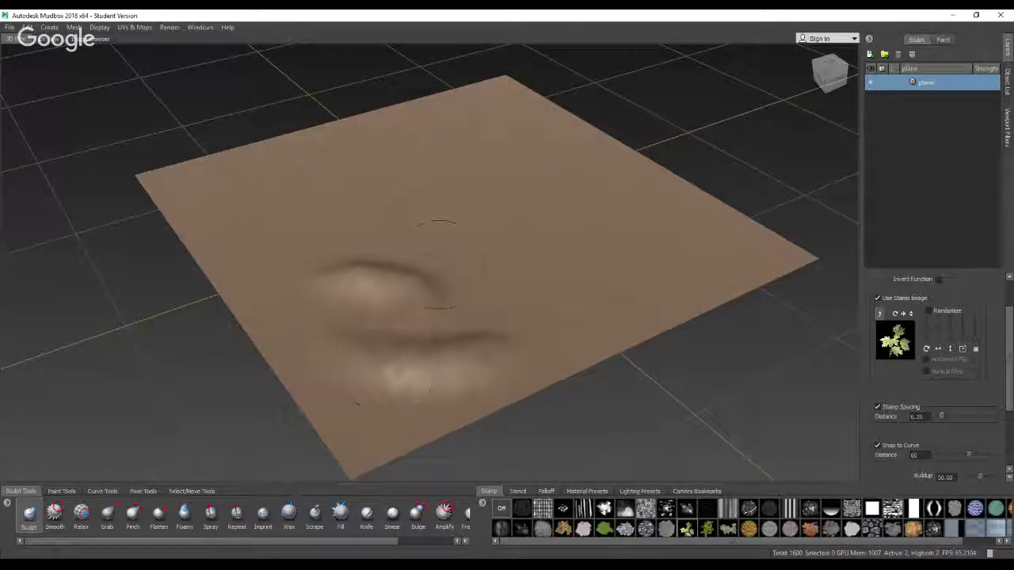
key(ctrl+z)
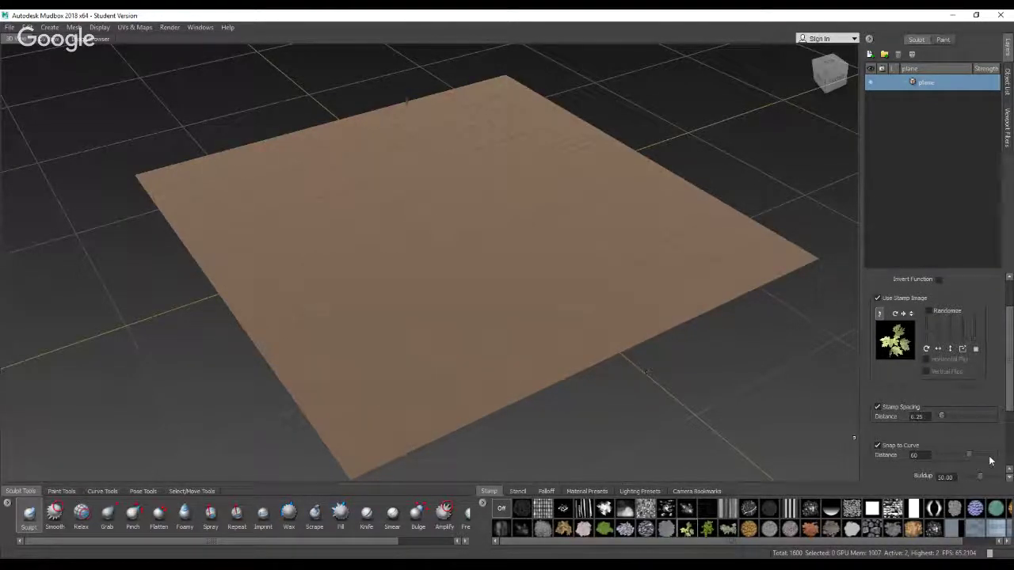
click(877, 299)
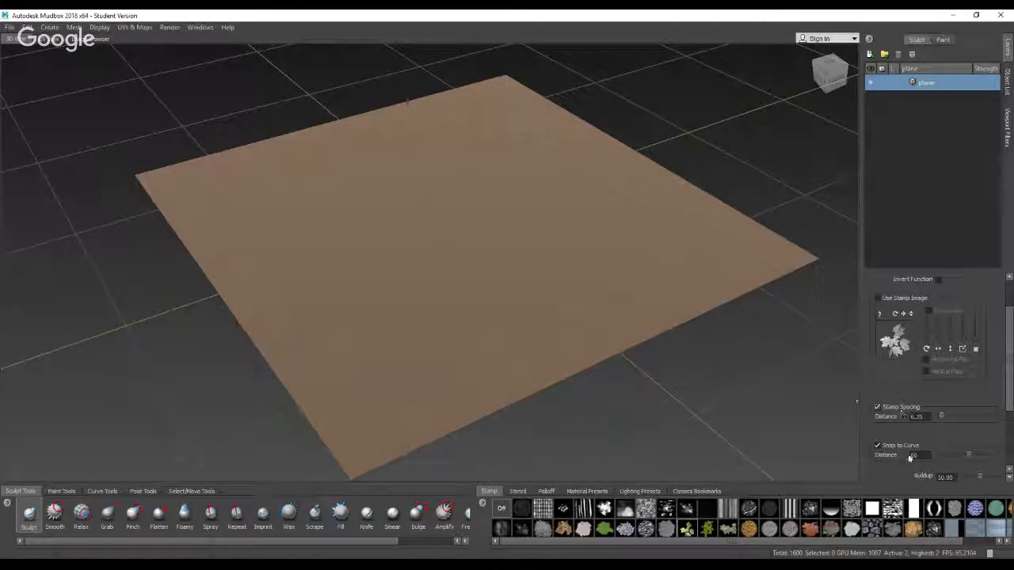
Draw an S-shaped curve across the middle of the plane with Create Curve and switch back to the Sculpt brush
scroll(897, 454, down, 2)
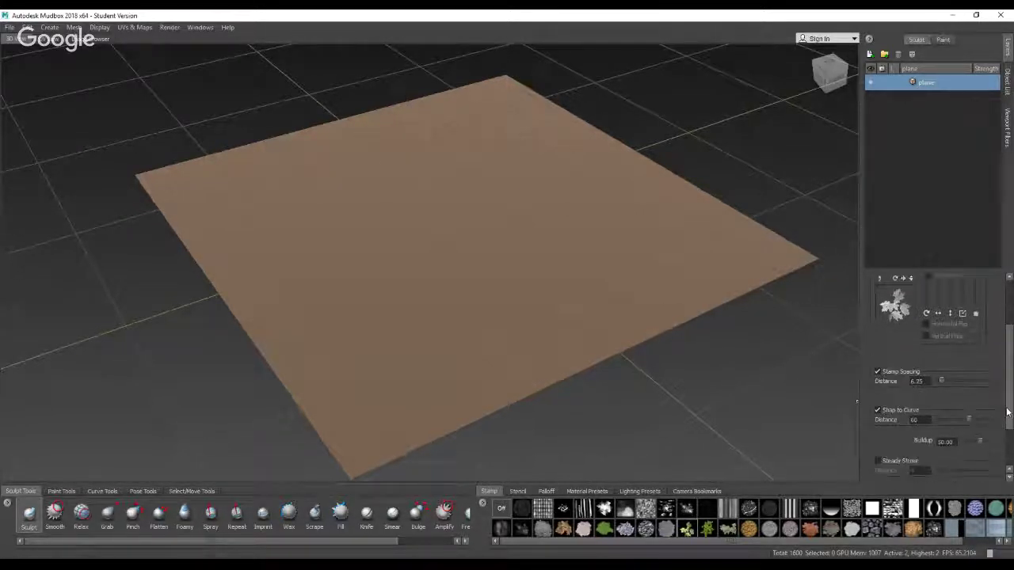
click(111, 492)
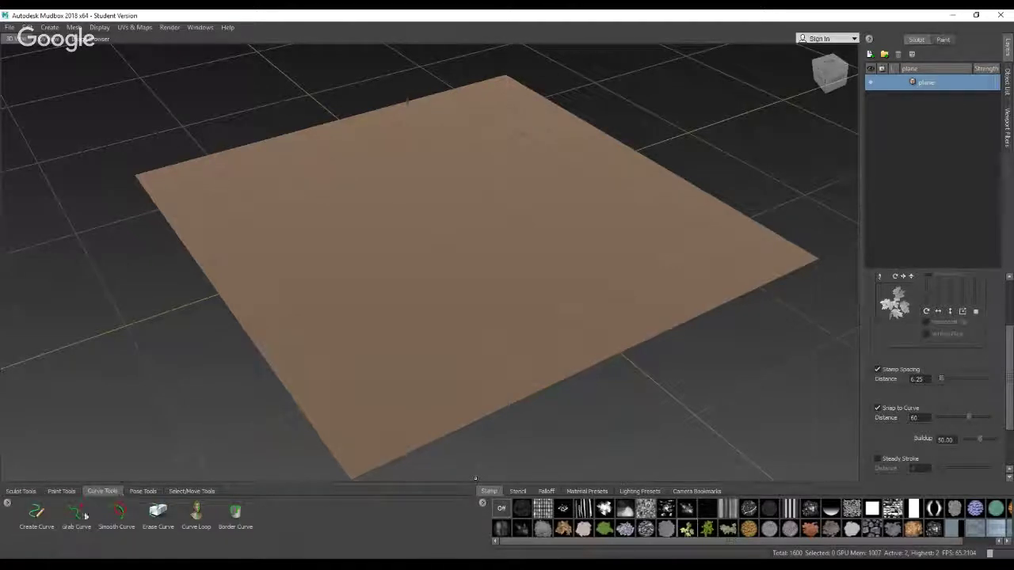
click(36, 513)
drag(289, 209, 311, 287)
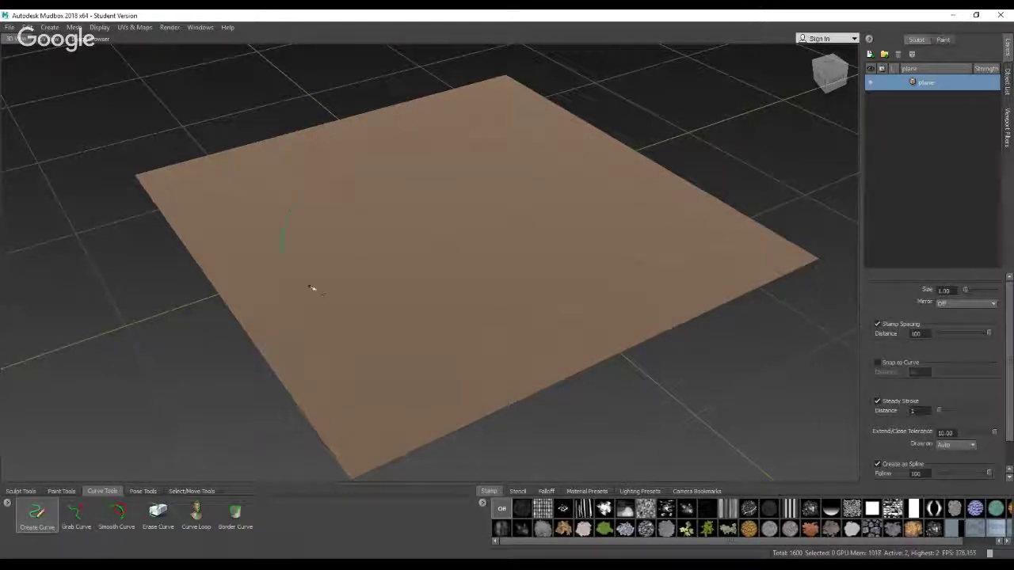
drag(552, 252, 665, 250)
click(20, 491)
click(29, 514)
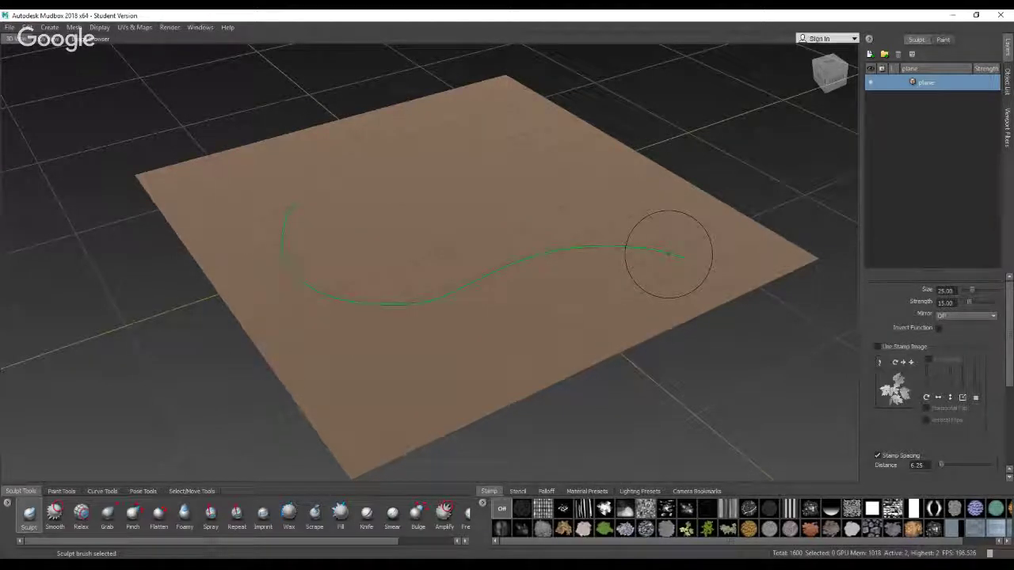
Try nudging the middle of the S-shaped curve slightly with Grab Curve
click(102, 491)
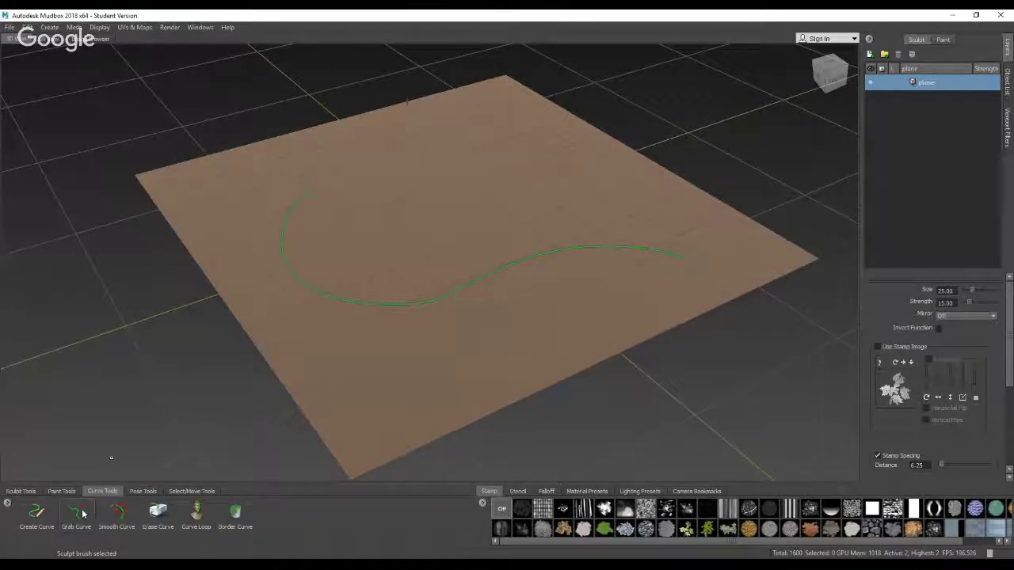
click(77, 514)
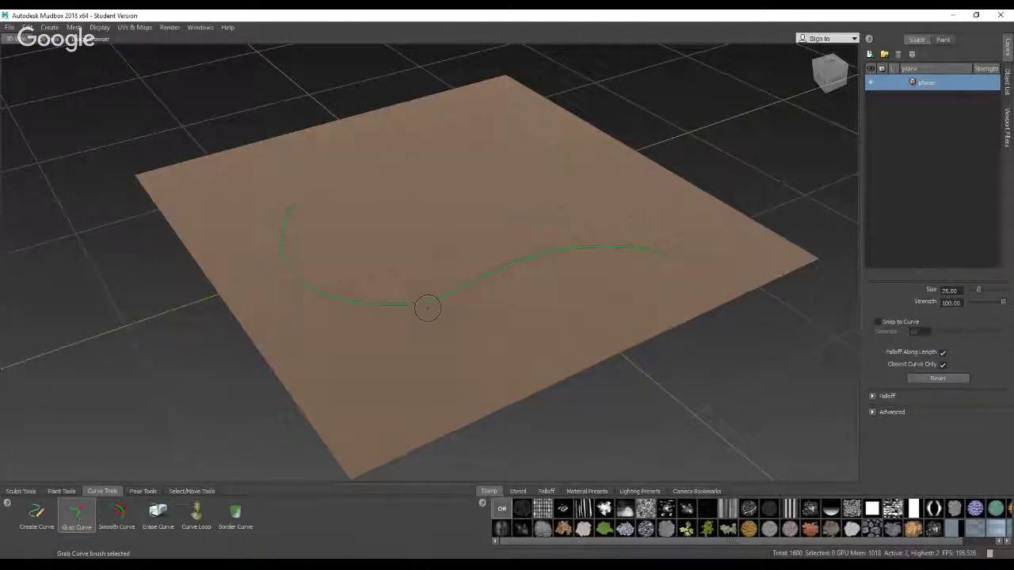
mouse_move(430, 312)
mouse_down()
mouse_move(401, 297)
mouse_move(427, 302)
mouse_up()
Try out Smooth Curve and remove the whole S-shaped curve with Erase Curve
click(119, 513)
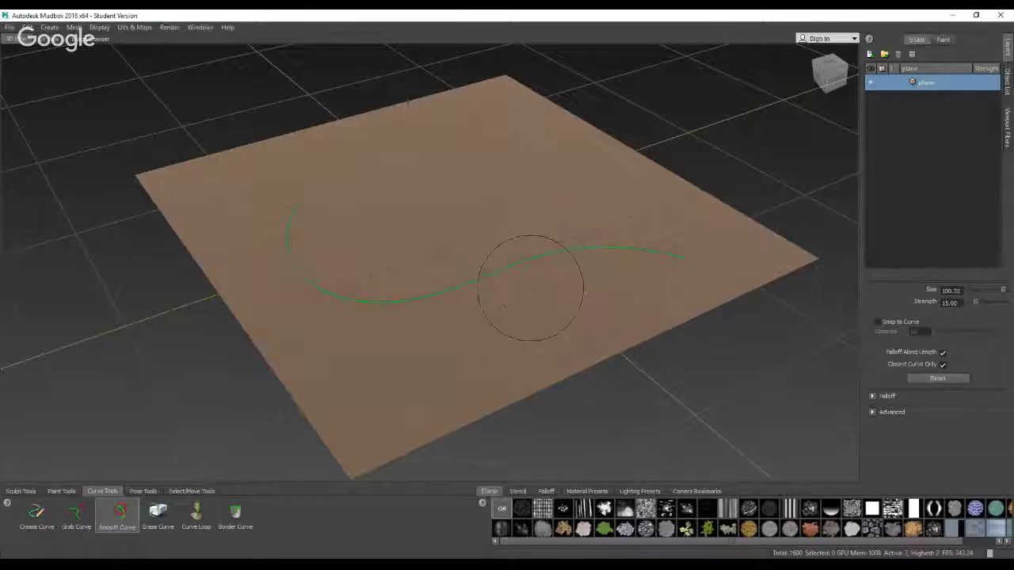
click(158, 514)
mouse_move(418, 300)
mouse_down()
mouse_move(301, 274)
mouse_move(441, 296)
mouse_move(656, 255)
mouse_up()
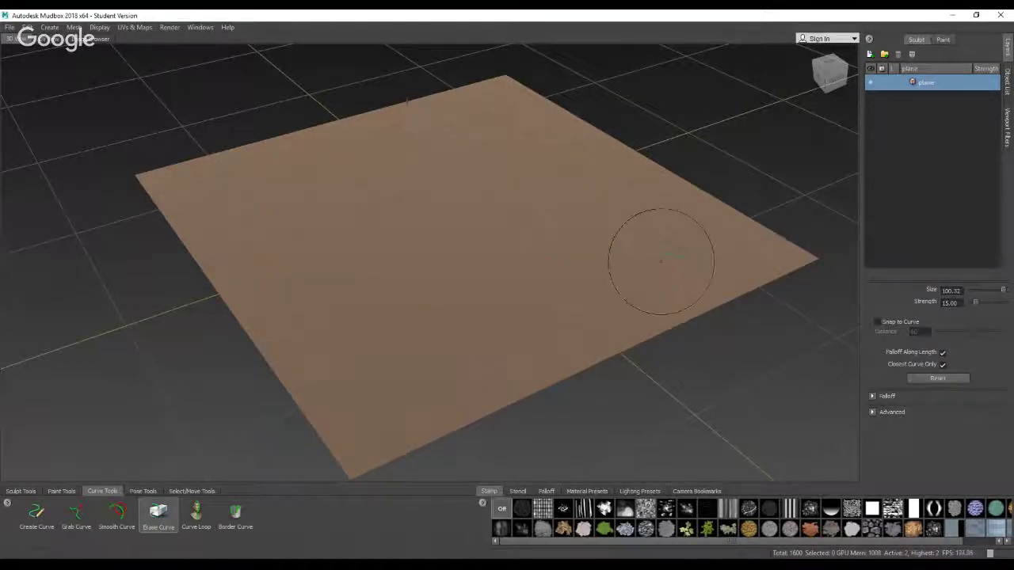
Enable Steady Stroke with distance 4 for the Sculpt brush and shrink the brush to a small size
click(19, 491)
click(28, 513)
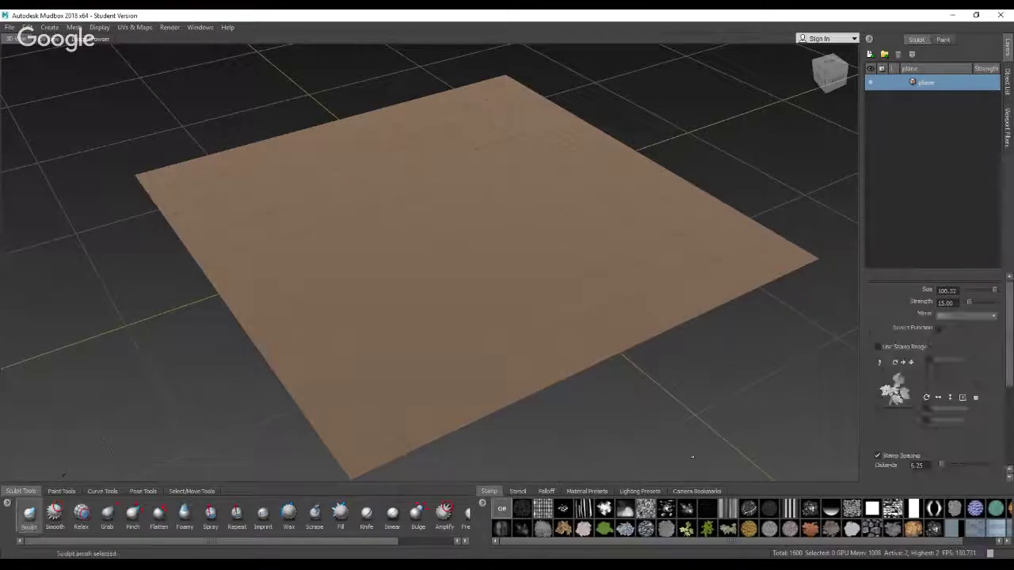
drag(1008, 342, 1010, 444)
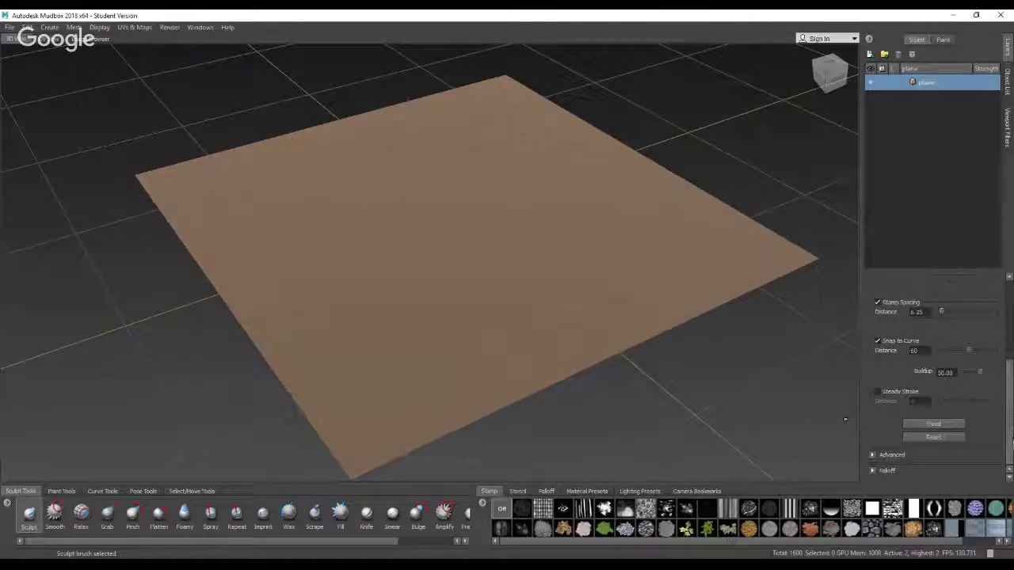
click(876, 391)
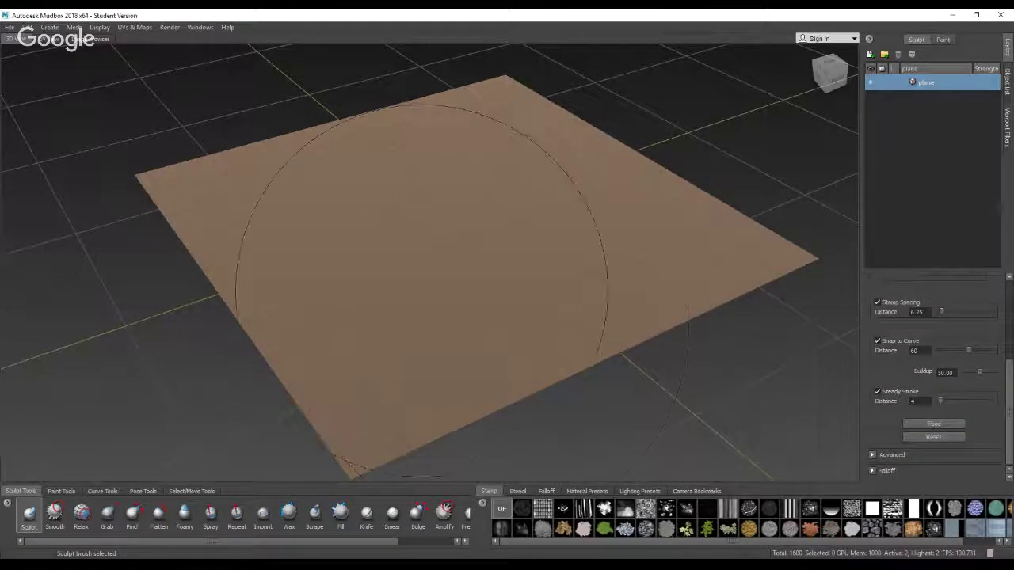
key(b)
drag(433, 284, 272, 283)
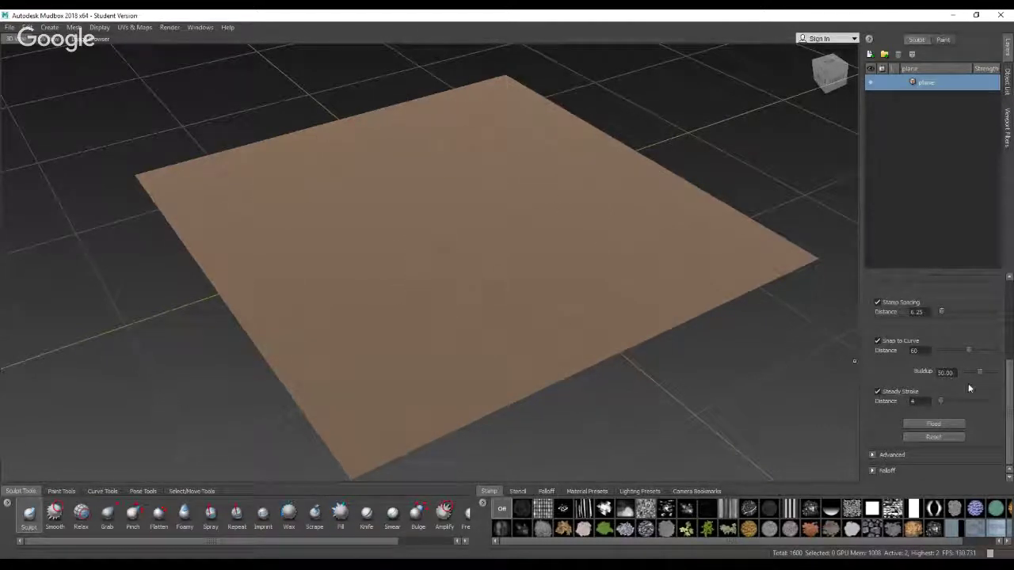
key(b)
drag(279, 205, 275, 205)
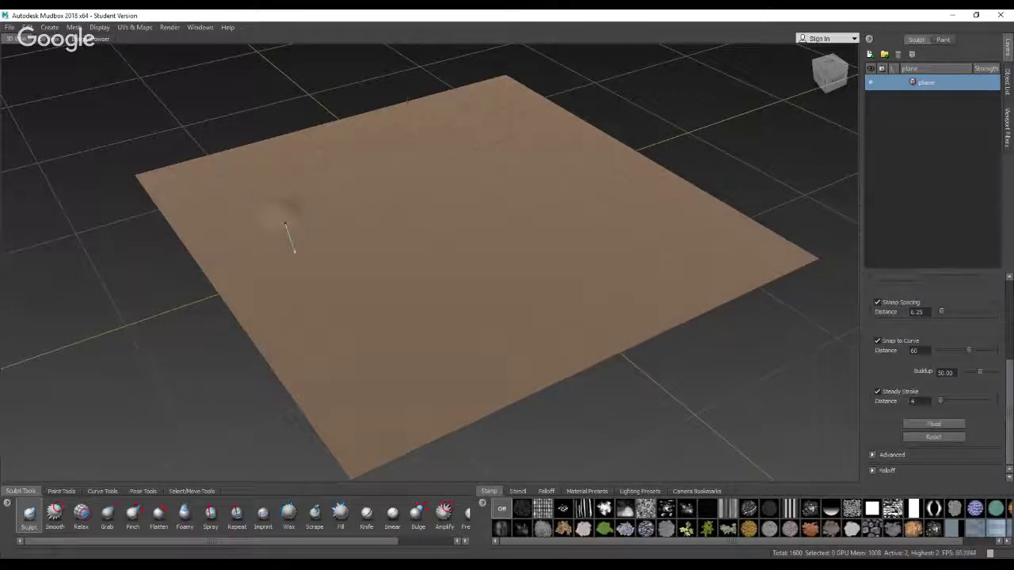
Try a long winding Steady Stroke sculpt across the plane, undo it and disable Steady Stroke
mouse_move(305, 261)
mouse_down()
mouse_move(355, 240)
mouse_move(376, 216)
mouse_move(453, 199)
mouse_move(469, 212)
mouse_move(392, 305)
mouse_move(389, 342)
mouse_move(475, 380)
mouse_move(555, 313)
mouse_move(518, 113)
mouse_up()
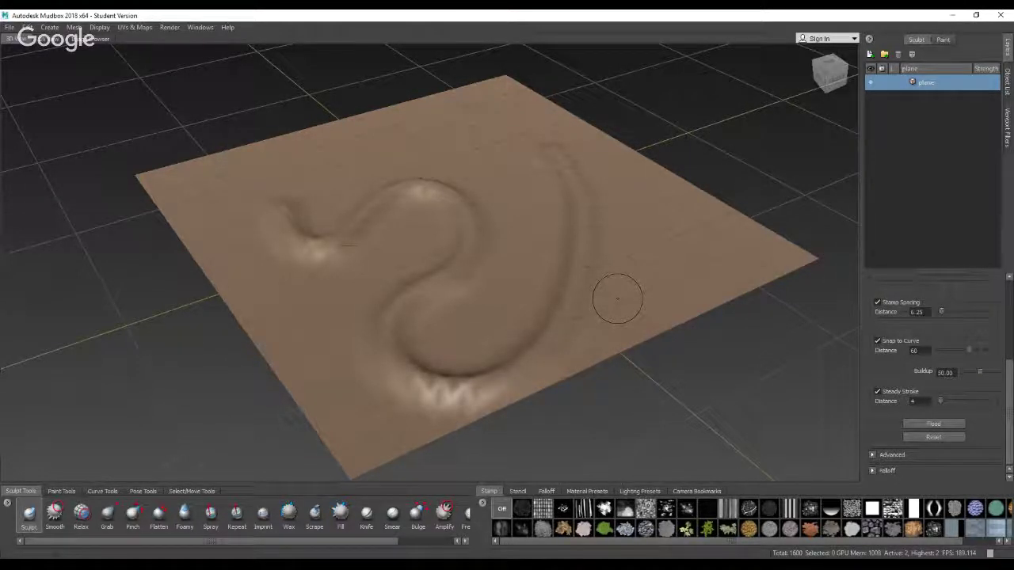
key(ctrl+z)
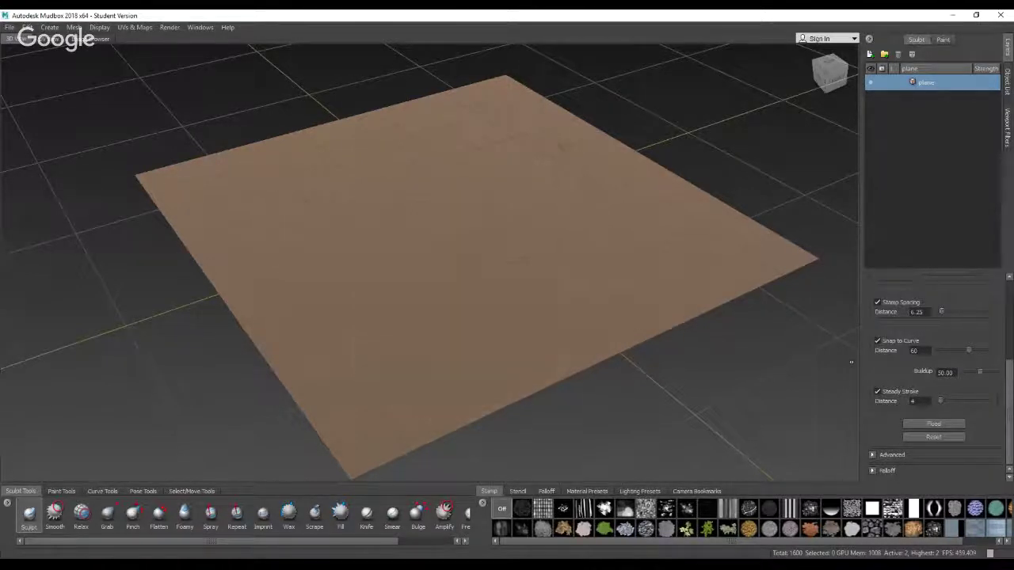
click(877, 391)
Expand the Sculpt brush's Advanced settings and try Remember Size by switching to the Smooth brush and back
click(873, 456)
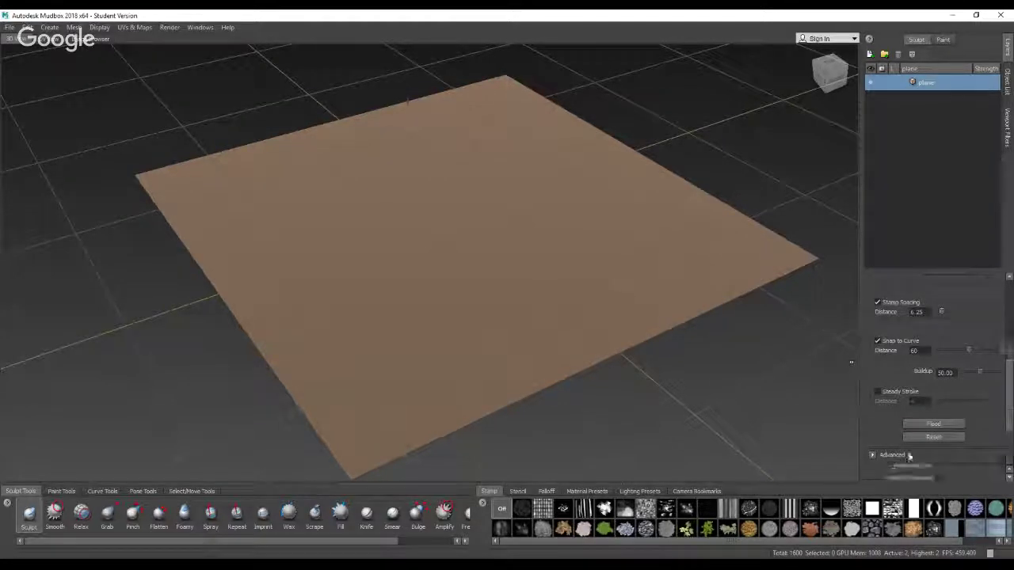
scroll(886, 405, down, 3)
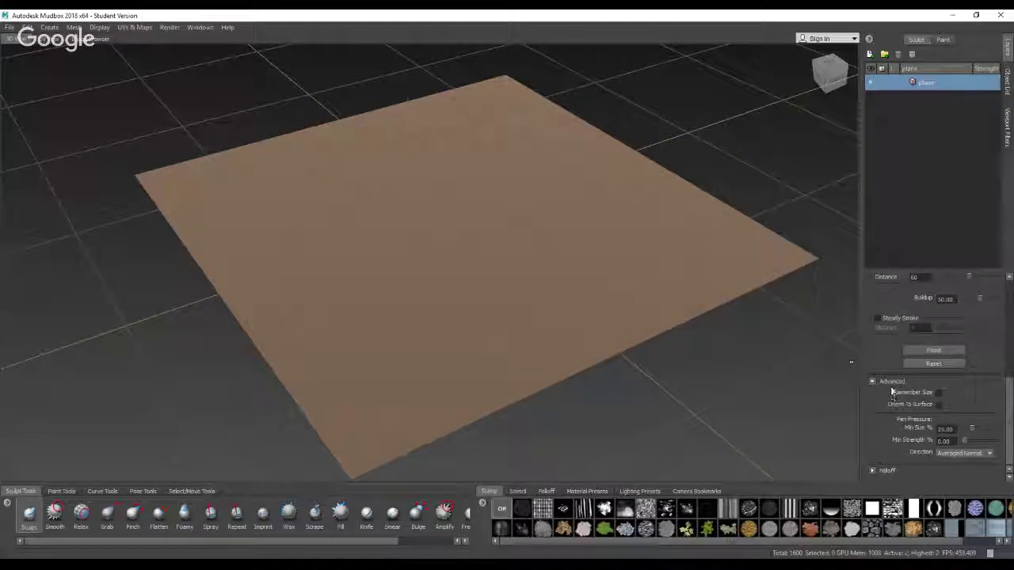
click(937, 393)
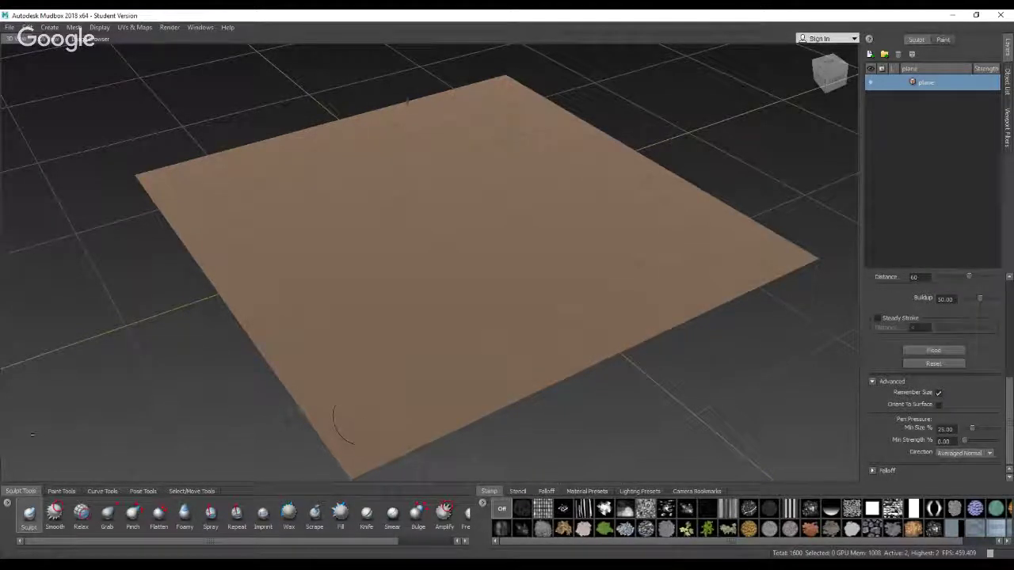
click(54, 513)
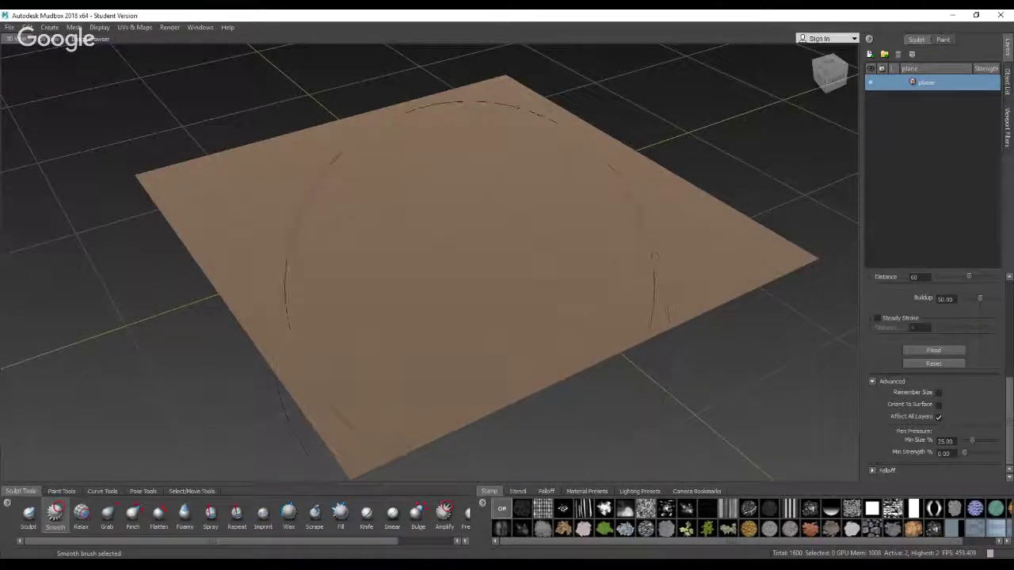
click(29, 514)
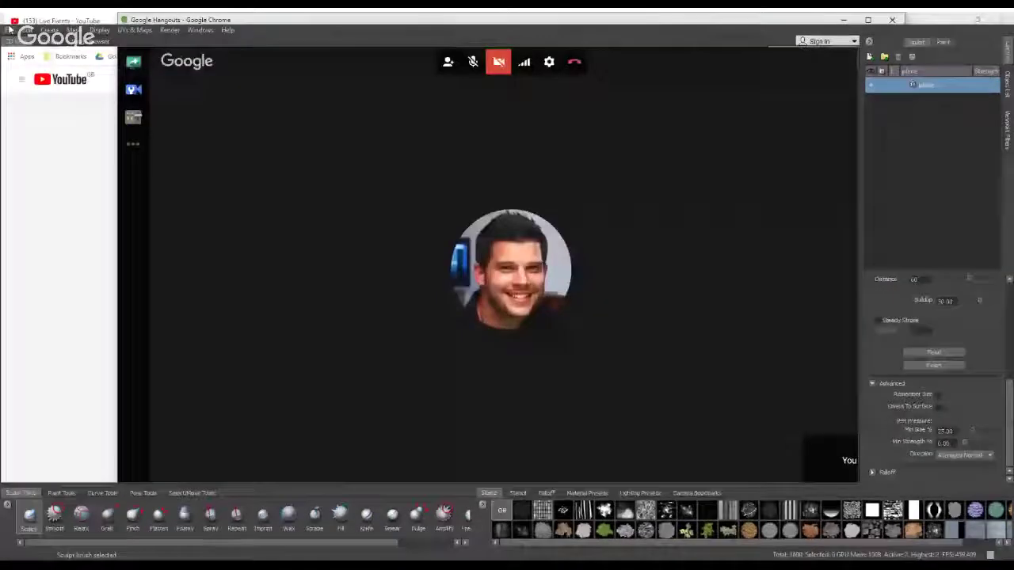
Start a new scene with the sphere mesh and enable Orient To Surface for the Sculpt brush
click(524, 297)
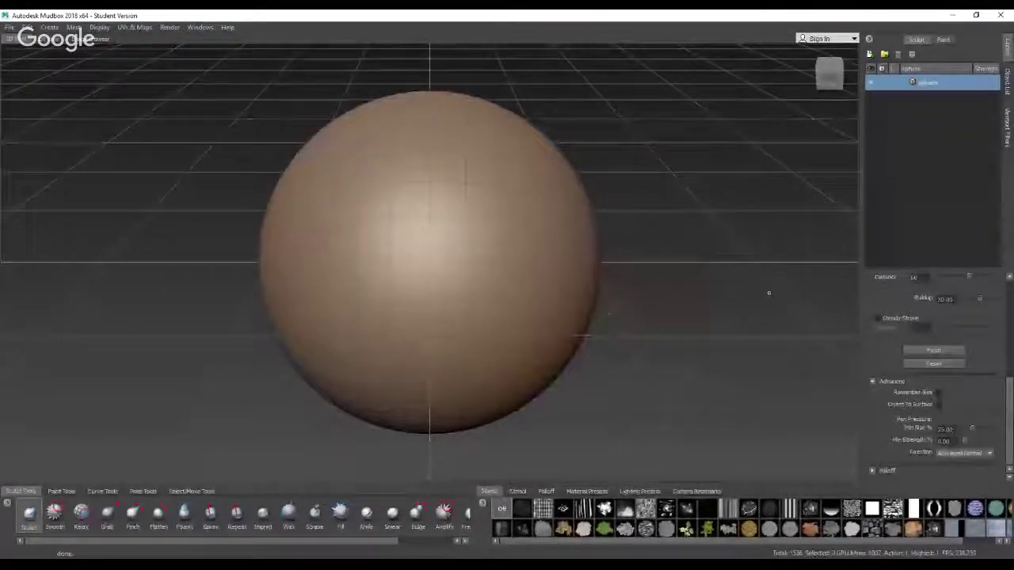
click(937, 404)
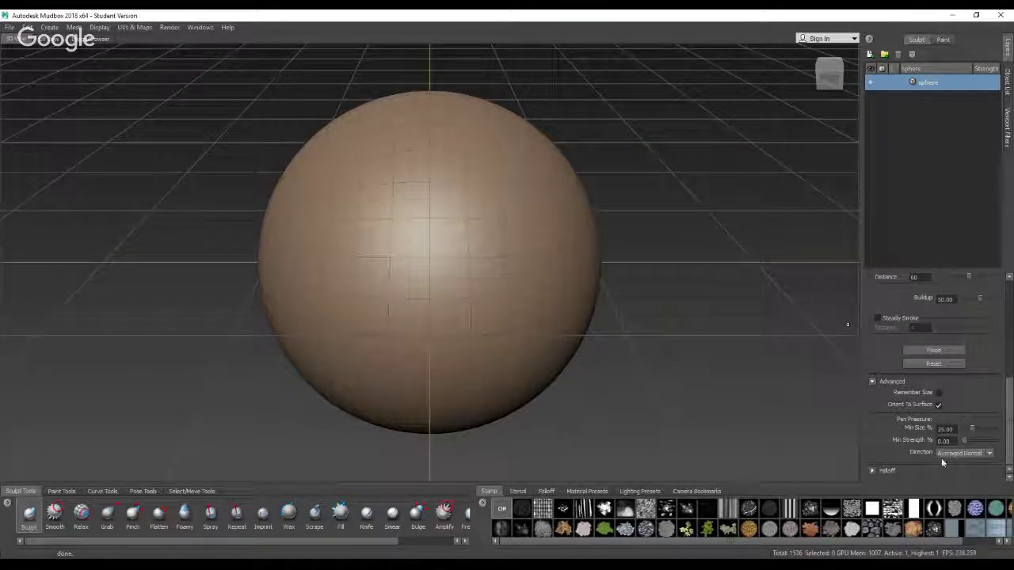
click(968, 455)
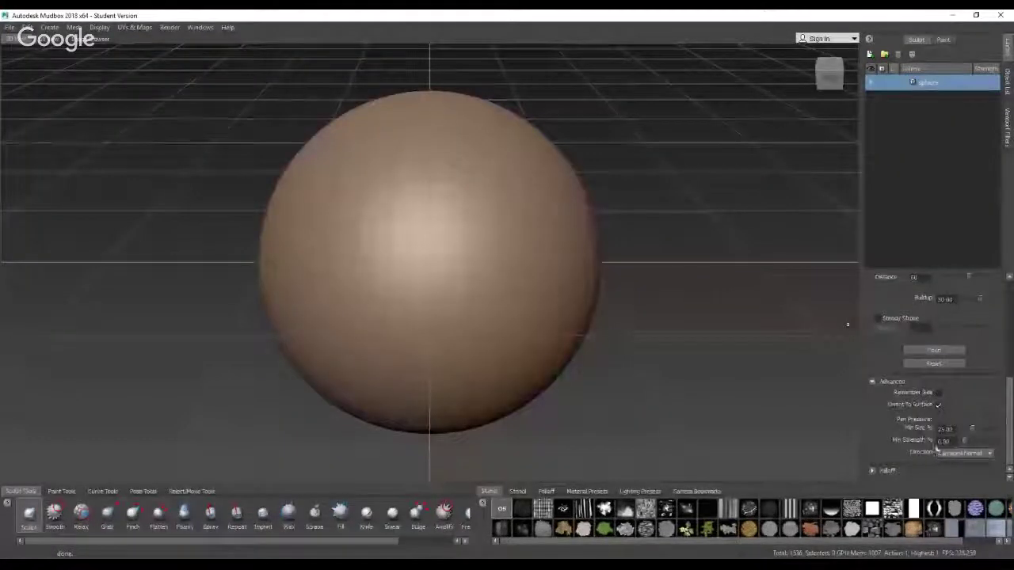
Expand the Sculpt brush's Falloff settings and bring the falloff curve into view
click(872, 471)
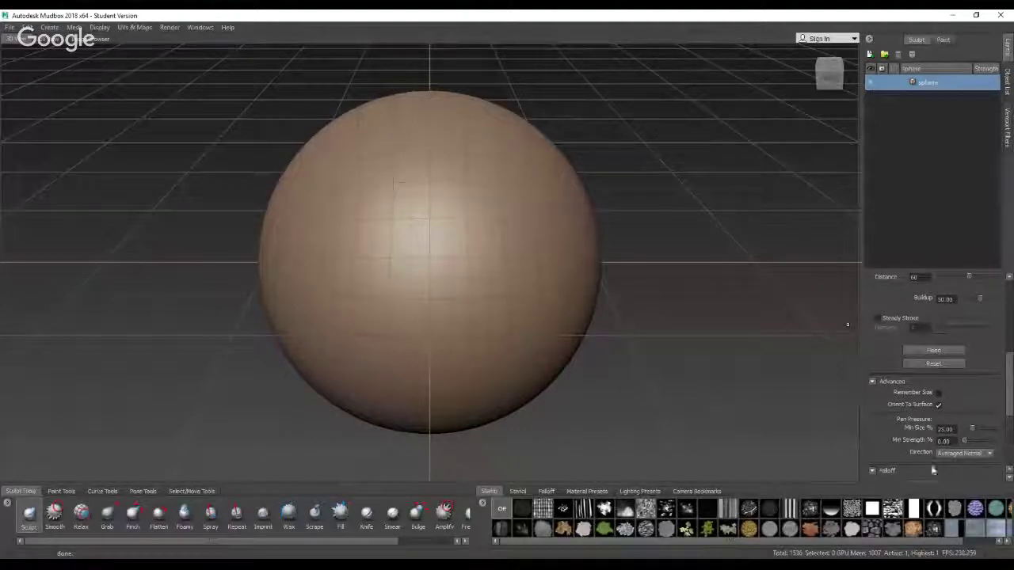
drag(1011, 411, 1011, 443)
scroll(1011, 443, down, 2)
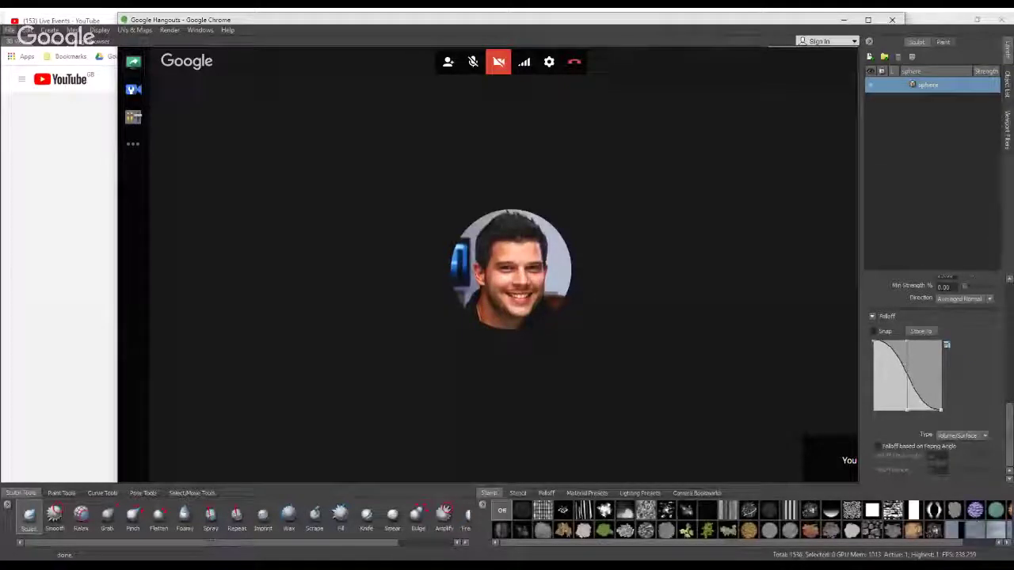
Start a new scene with the cube mesh and focus on its top face
key(ctrl+n)
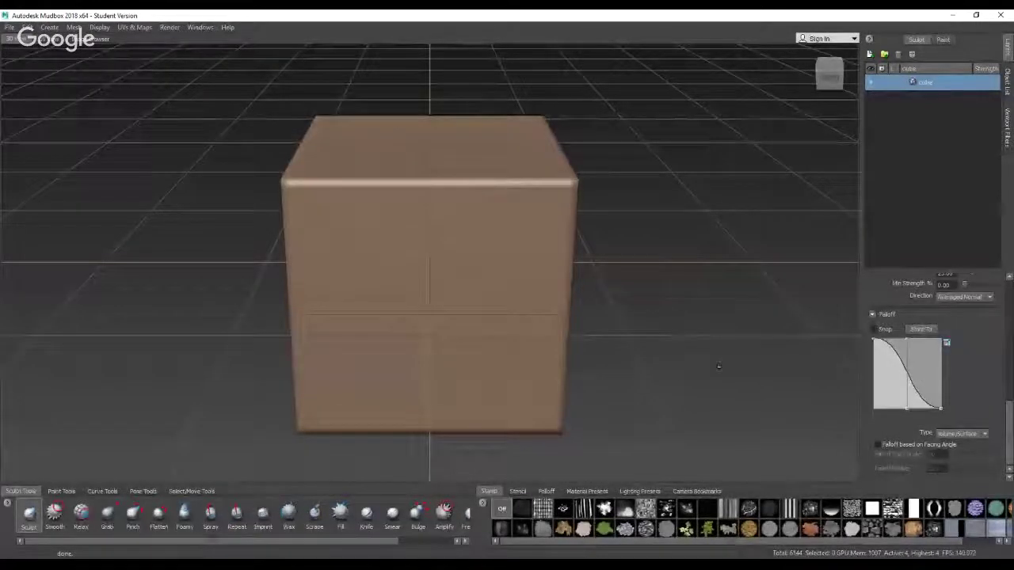
alt+middle_drag(539, 253, 582, 361)
alt+drag(586, 360, 353, 368)
scroll(594, 239, up, 5)
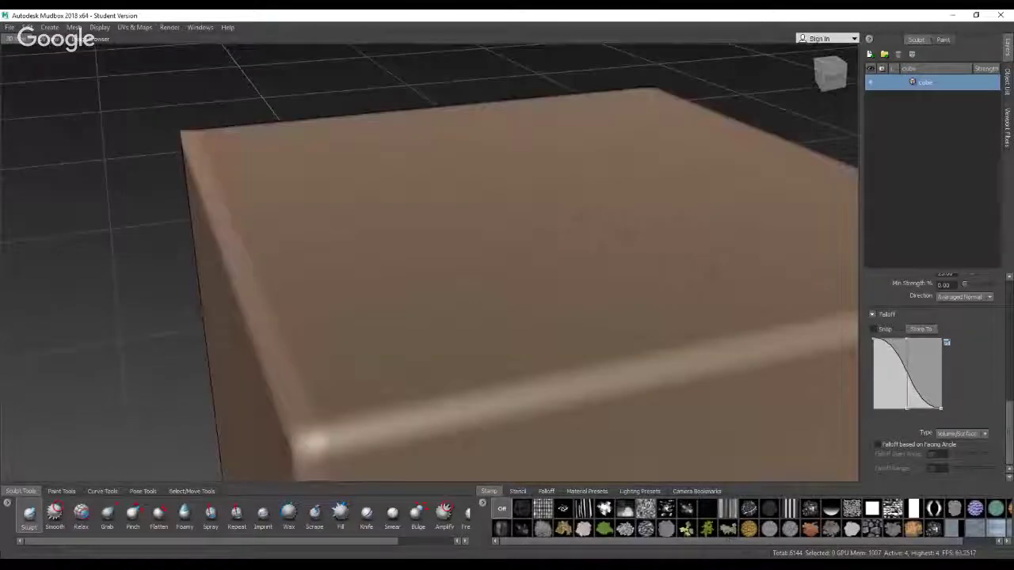
mouse_move(594, 239)
alt+mouse_down()
mouse_move(583, 293)
mouse_move(561, 264)
mouse_move(497, 238)
mouse_move(399, 248)
mouse_move(397, 258)
alt+mouse_up()
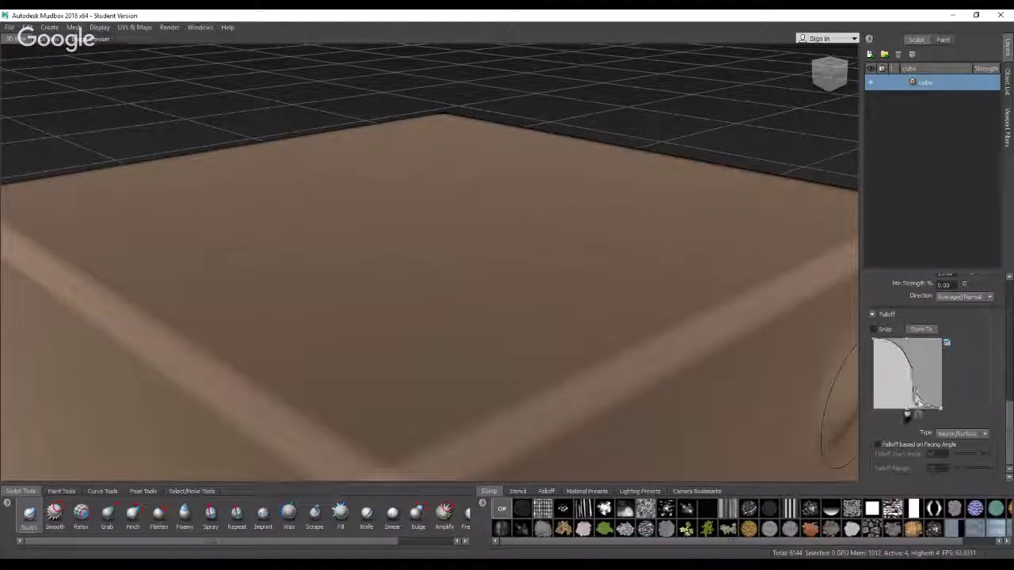
Reshape the falloff curve by hand, try the falloff presets and apply the first, steeply concave one
drag(908, 414, 965, 413)
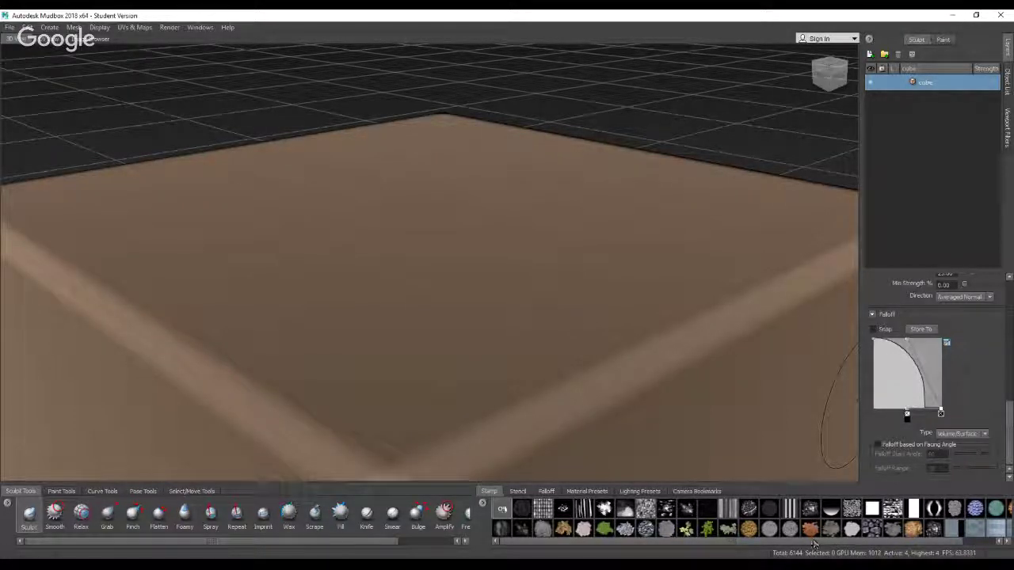
click(545, 492)
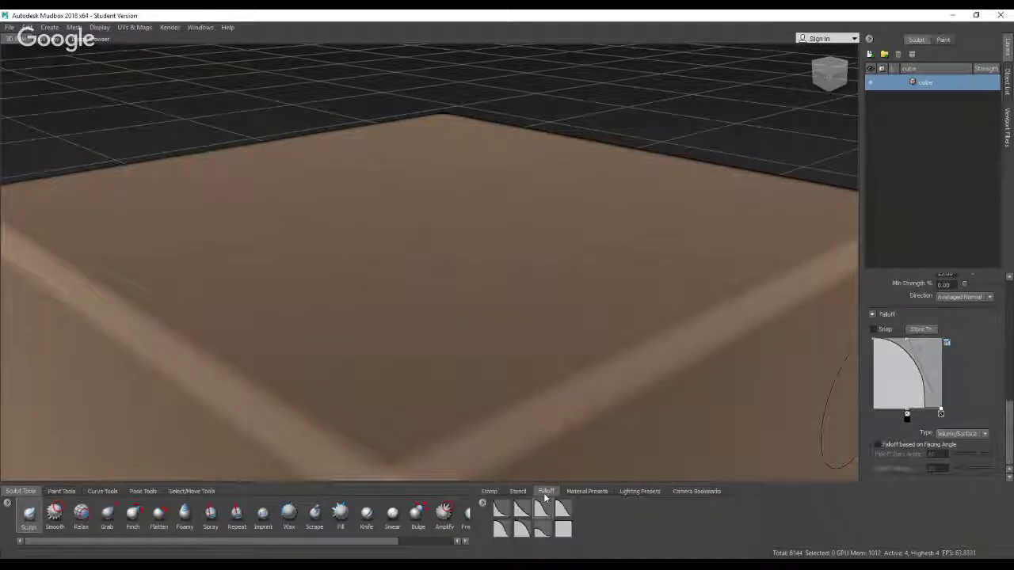
click(507, 515)
click(525, 514)
click(544, 514)
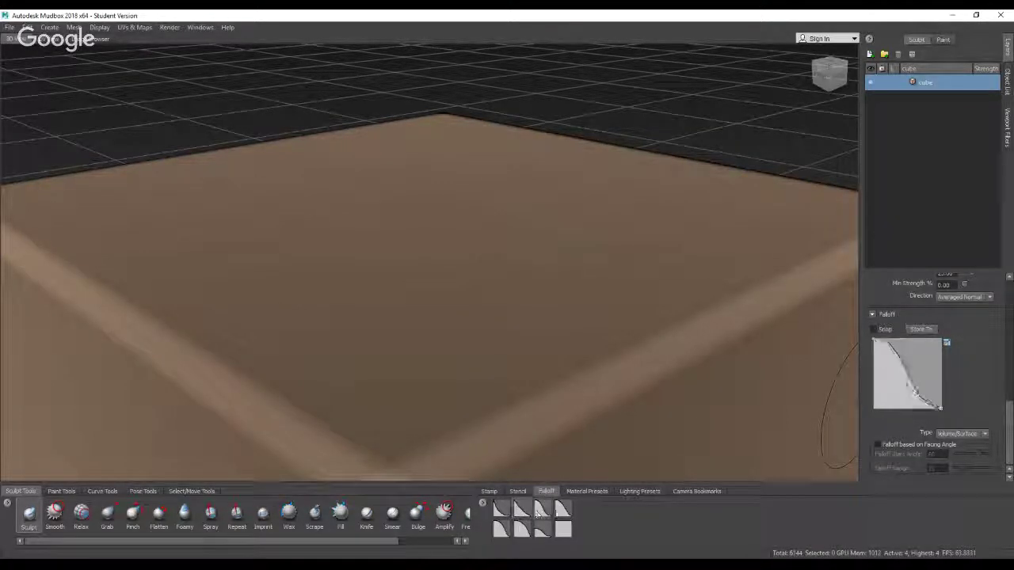
click(563, 513)
click(561, 531)
click(542, 532)
click(521, 533)
click(502, 533)
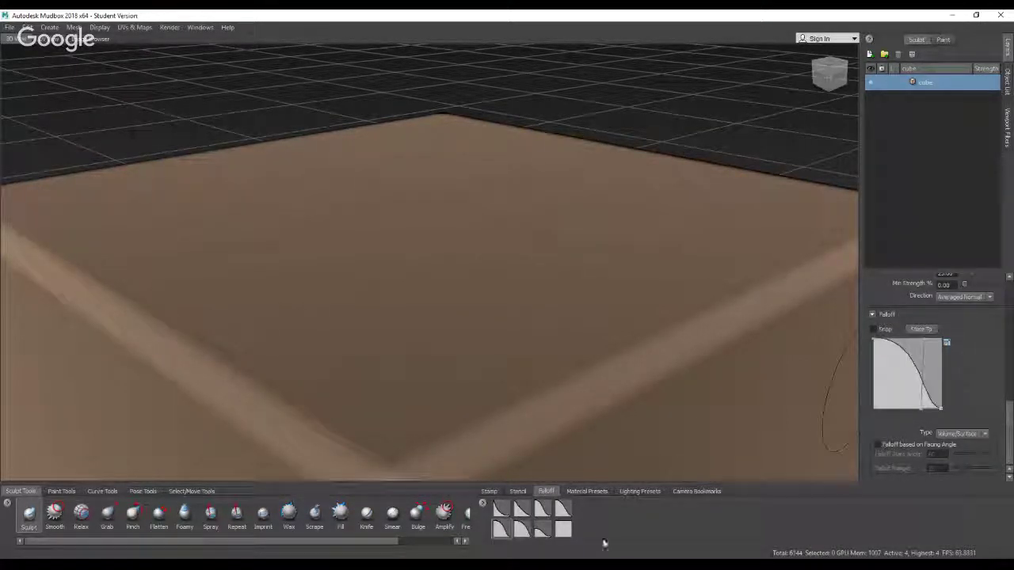
click(503, 514)
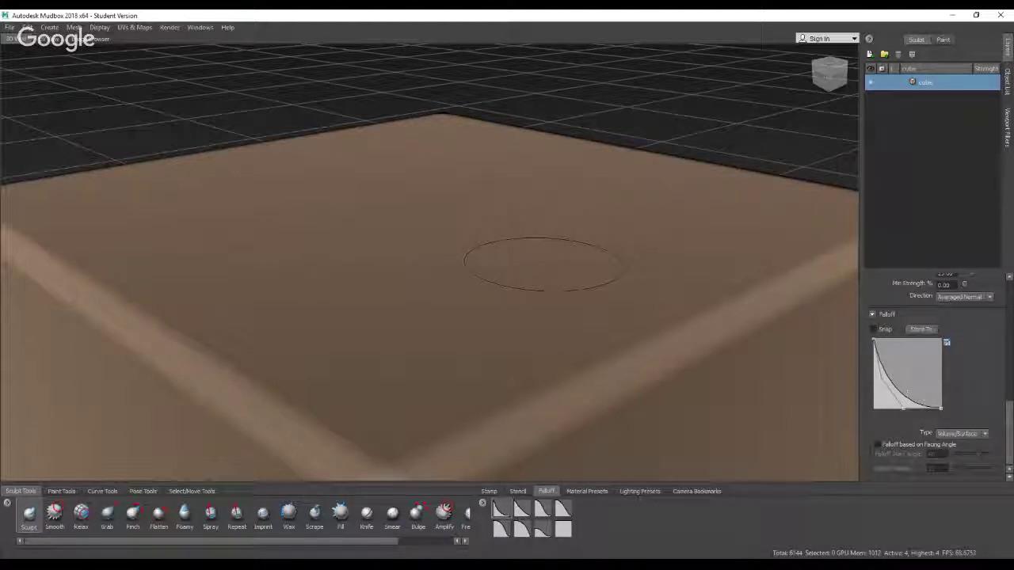
Subdivide the cube up to level 8 and sculpt a short L-shaped stroke on its top face
key(shift+d)
key(shift+d)
key(shift+d)
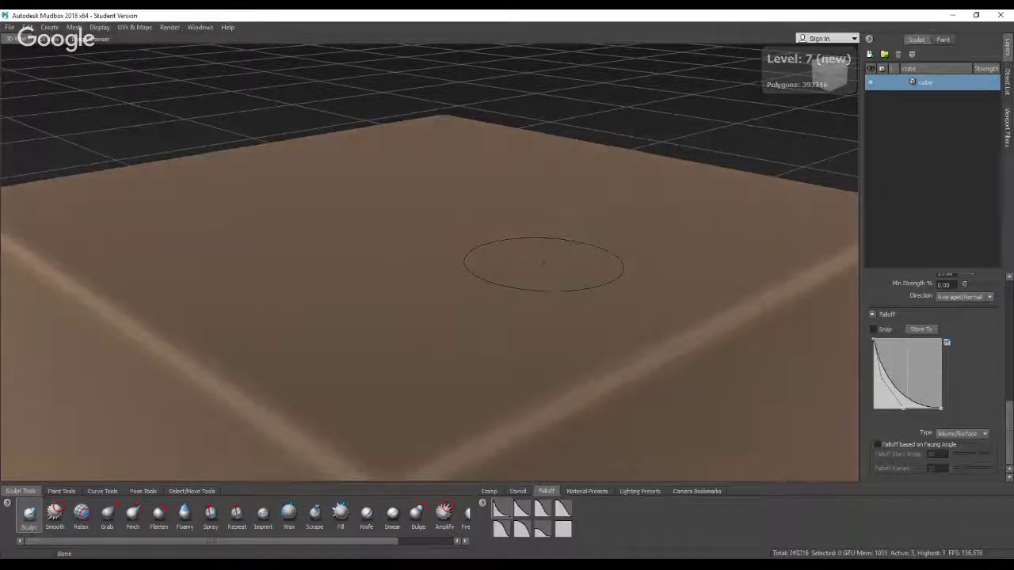
key(shift+d)
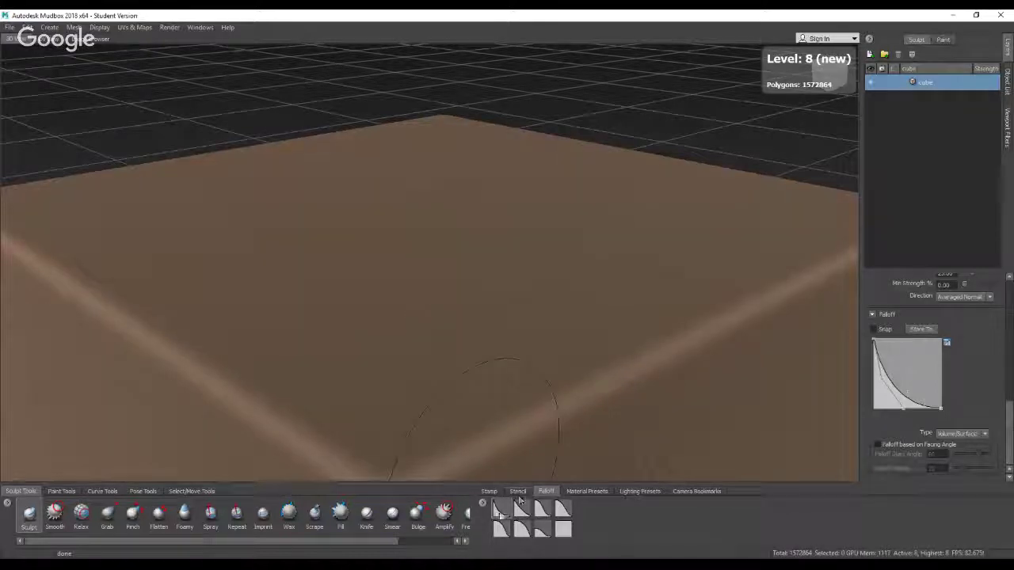
mouse_move(266, 247)
mouse_down()
mouse_move(265, 316)
mouse_move(456, 325)
mouse_up()
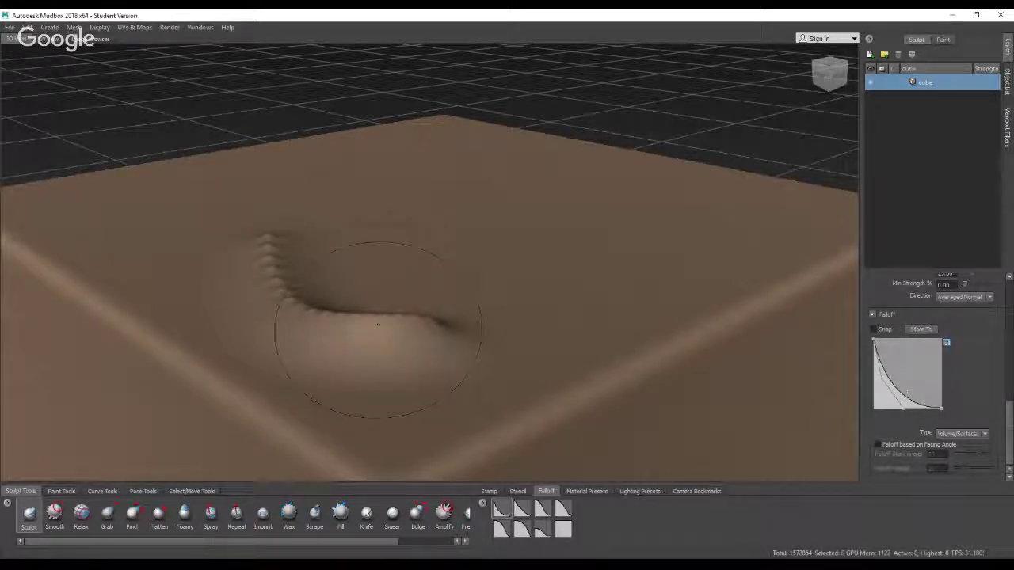
Switch to the broad, rounded S-shaped falloff preset and sculpt a second stroke beside the first on the cube's top face
click(539, 531)
click(501, 511)
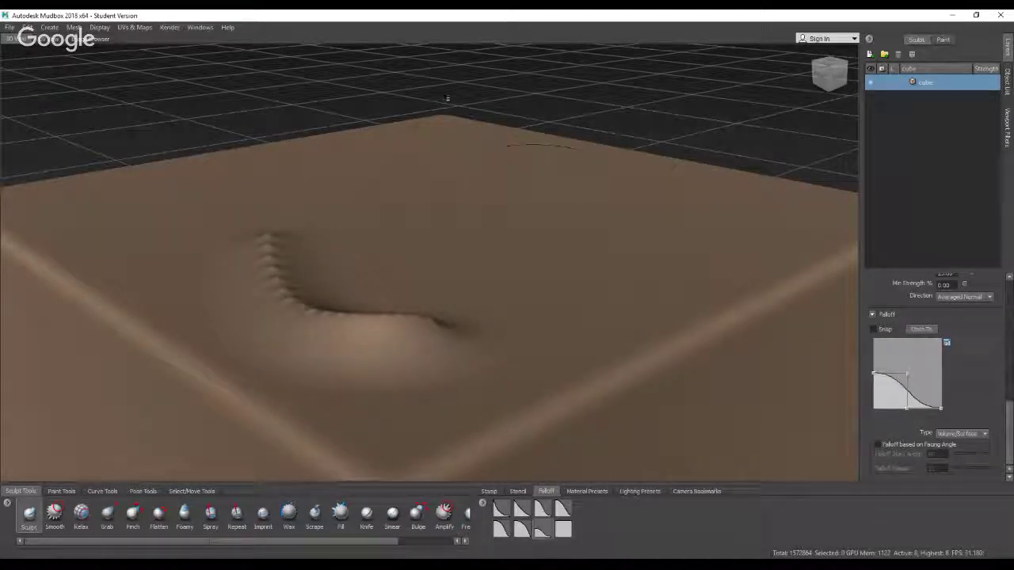
click(502, 533)
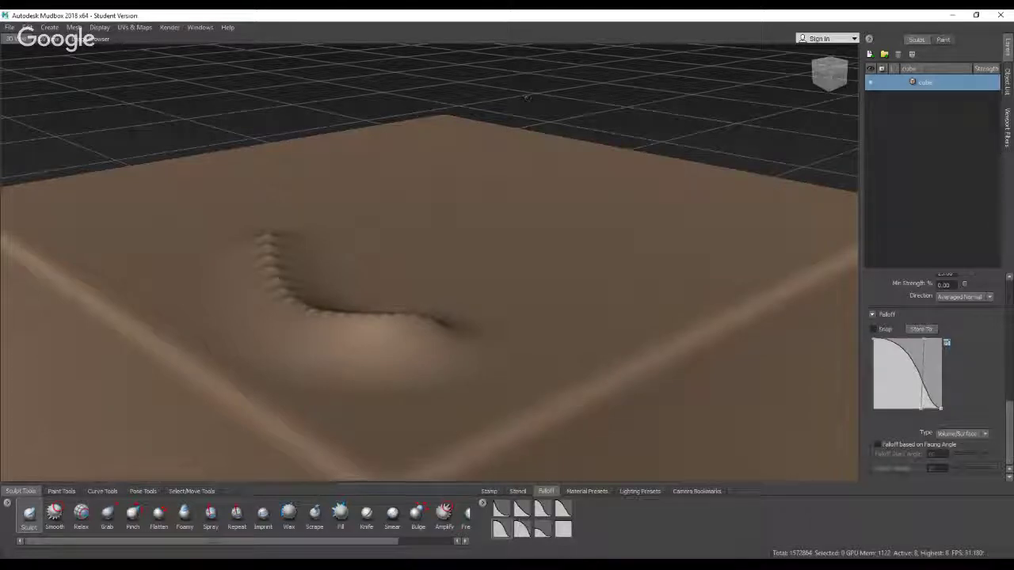
mouse_move(405, 218)
mouse_down()
mouse_move(408, 262)
mouse_move(529, 295)
mouse_move(493, 355)
mouse_move(525, 310)
mouse_move(468, 303)
mouse_move(516, 296)
mouse_move(522, 316)
mouse_up()
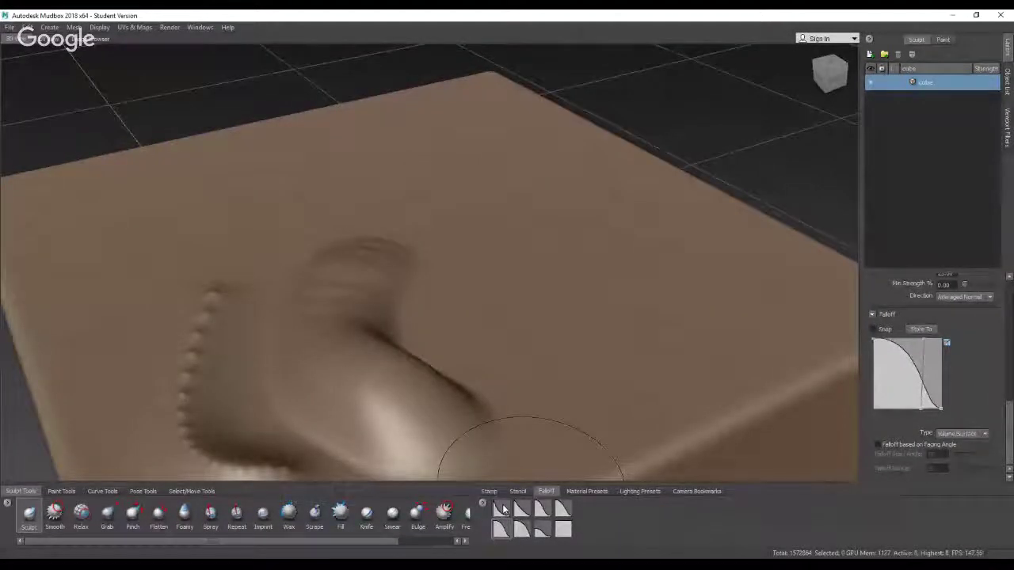
Apply the first, steeply concave falloff preset, turn off stamp spacing and sculpt a curved stroke on the clear area of the cube's top face
click(501, 529)
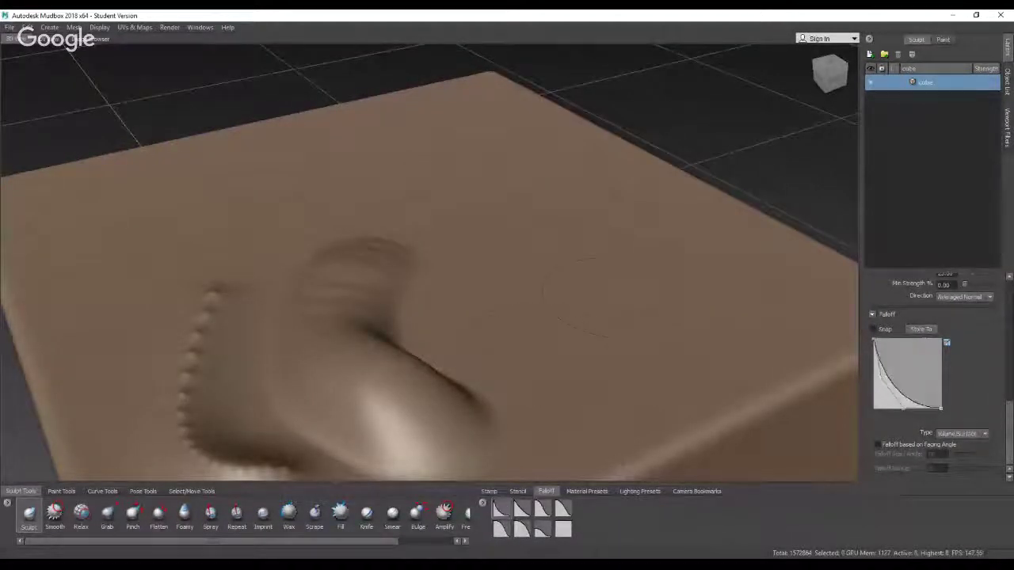
drag(1011, 433, 1011, 363)
click(877, 299)
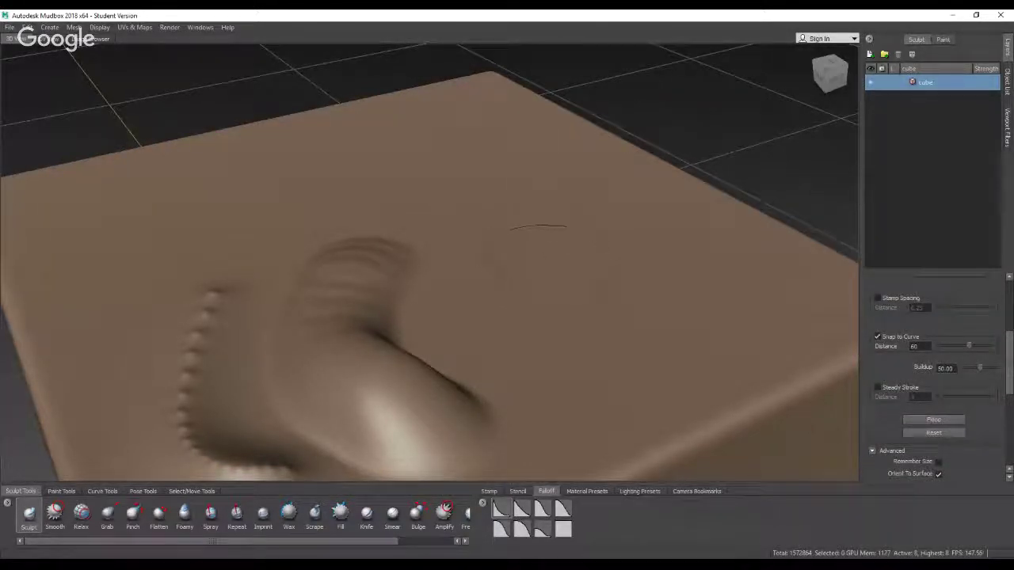
mouse_move(542, 262)
mouse_down()
mouse_move(610, 305)
mouse_move(679, 305)
mouse_up()
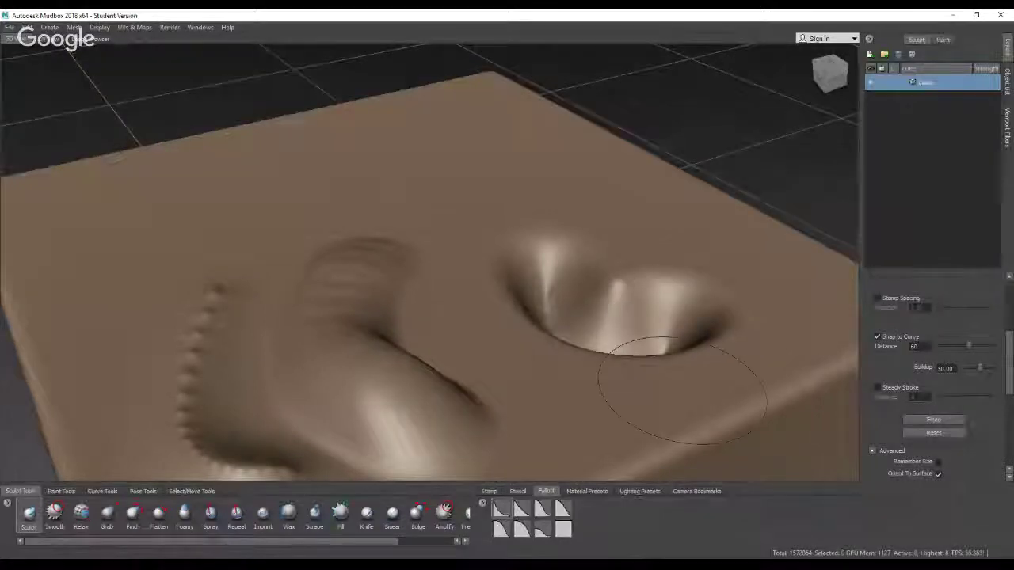
mouse_move(681, 389)
alt+mouse_down()
mouse_move(653, 432)
mouse_move(567, 329)
mouse_move(507, 297)
alt+mouse_up()
alt+drag(449, 231, 519, 381)
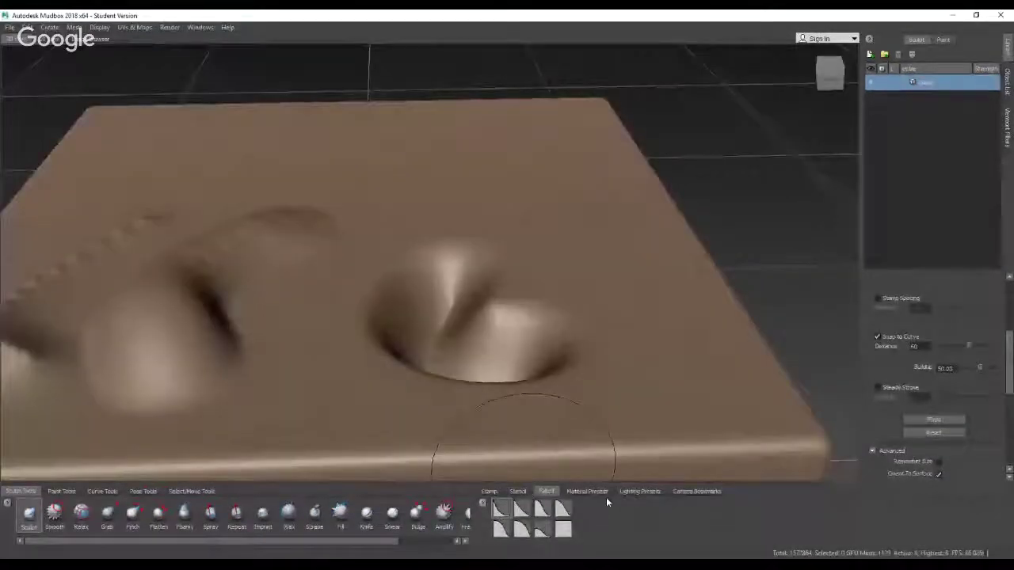
Look through the Sculpt brush properties back to the size and stamp image settings, and show the stamp presets
scroll(924, 435, down, 6)
scroll(924, 435, up, 7)
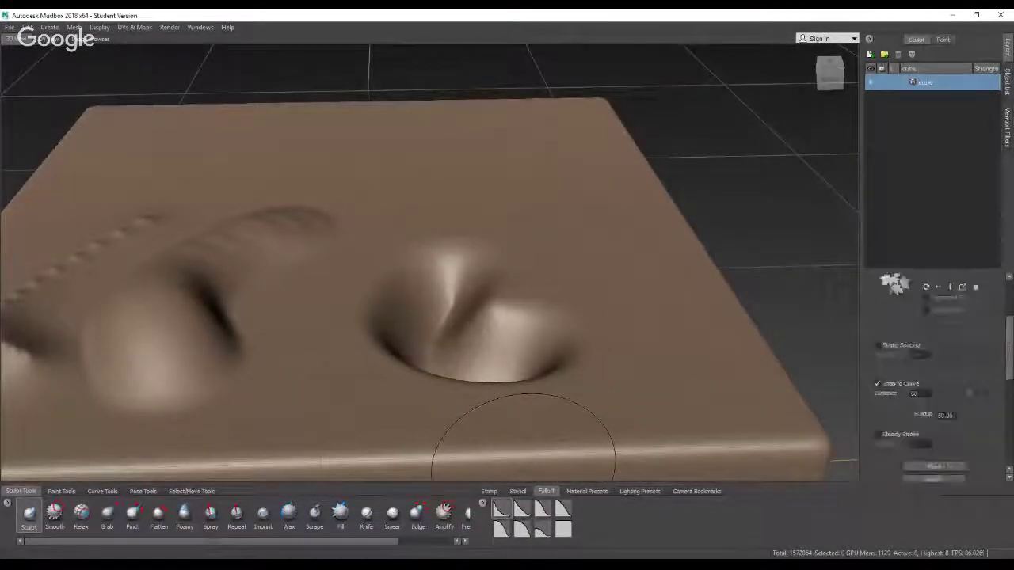
scroll(935, 372, up, 2)
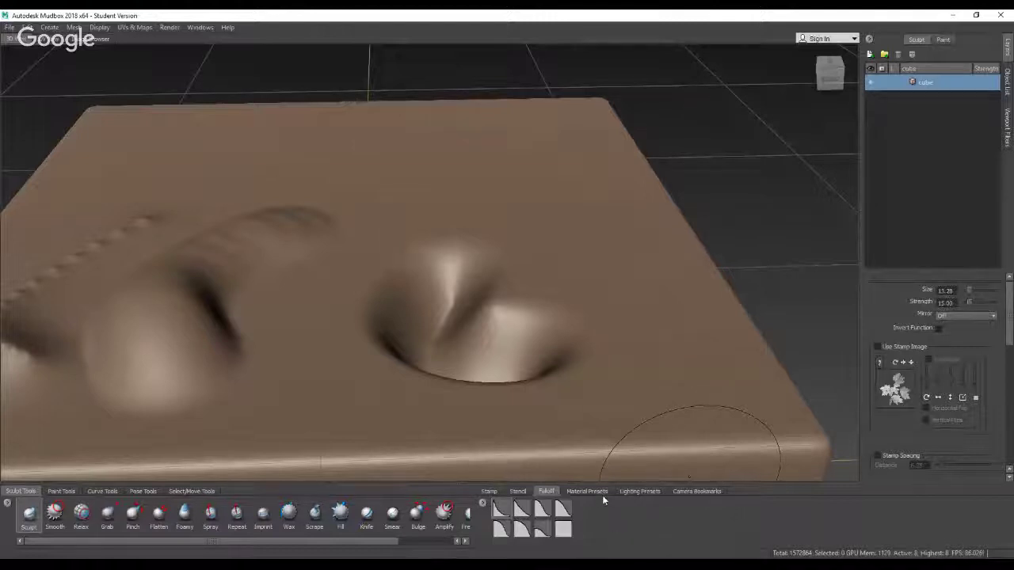
click(488, 491)
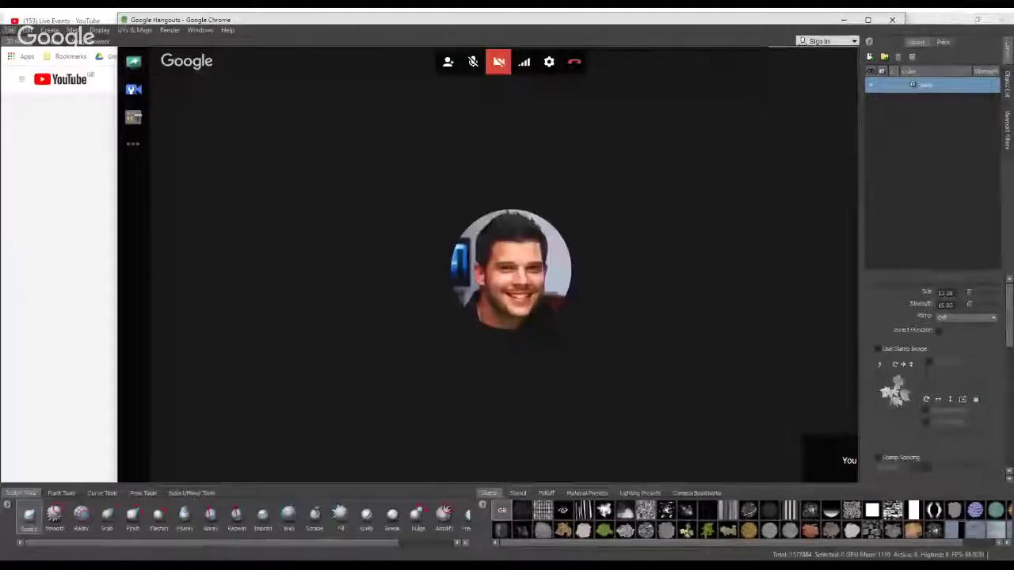
Start a new scene with the plane mesh, view it at an angle and subdivide it up to level 4
key(ctrl+n)
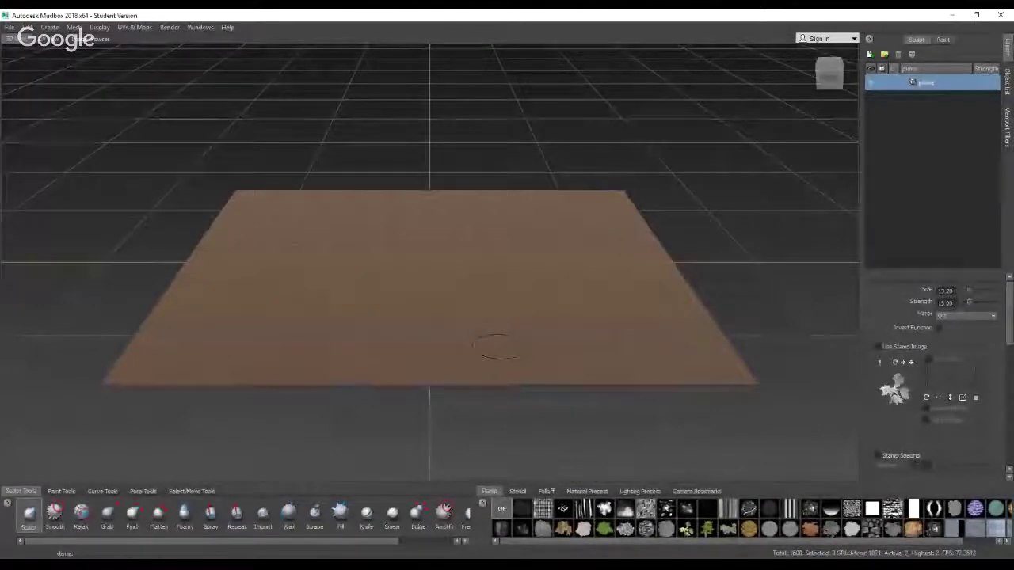
alt+drag(499, 347, 532, 354)
alt+middle_drag(503, 335, 523, 320)
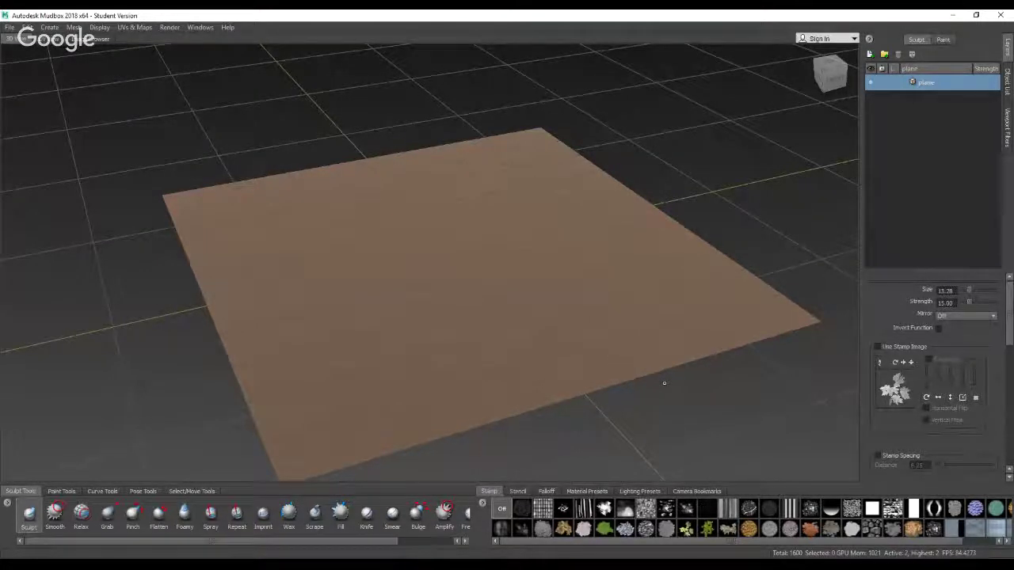
key(shift+d)
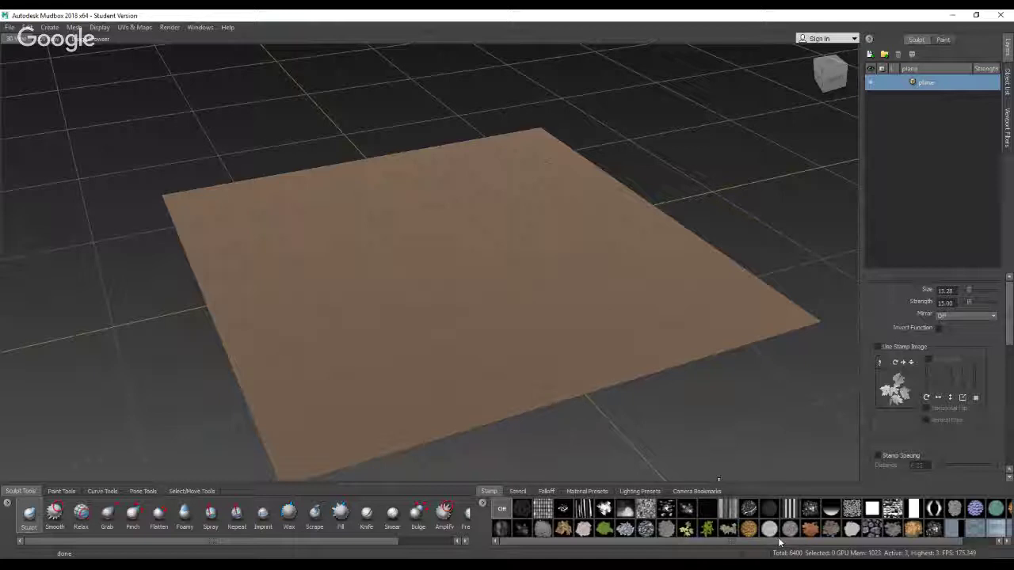
key(shift+d)
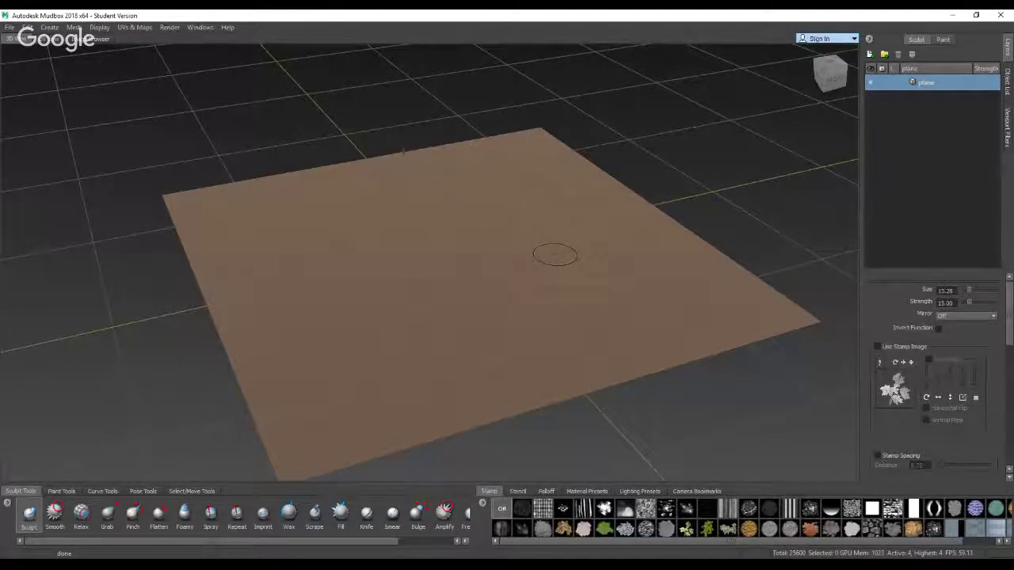
Switch between the Relax and Sculpt brushes, finishing on Relax
key(3)
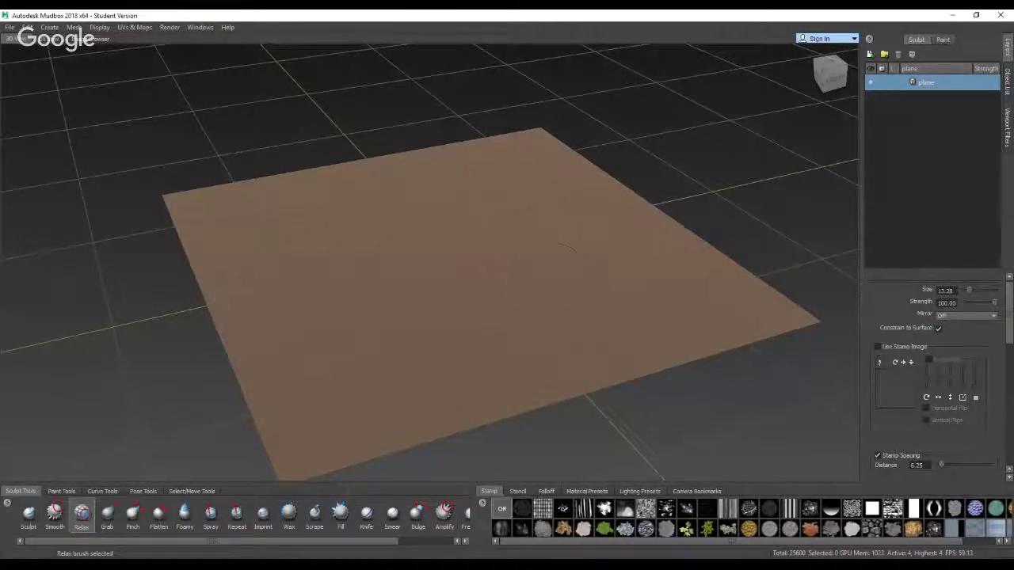
click(29, 513)
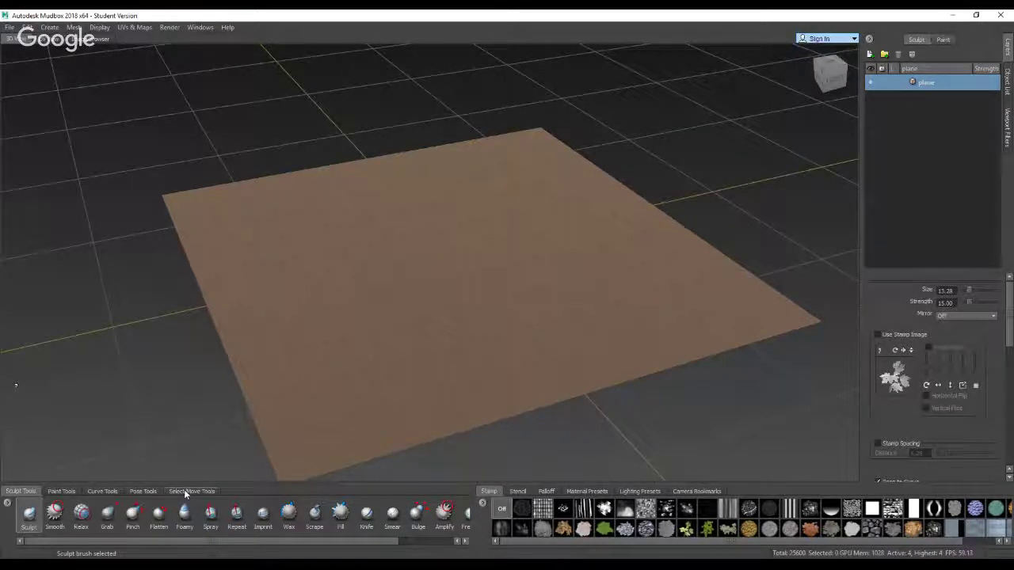
key(3)
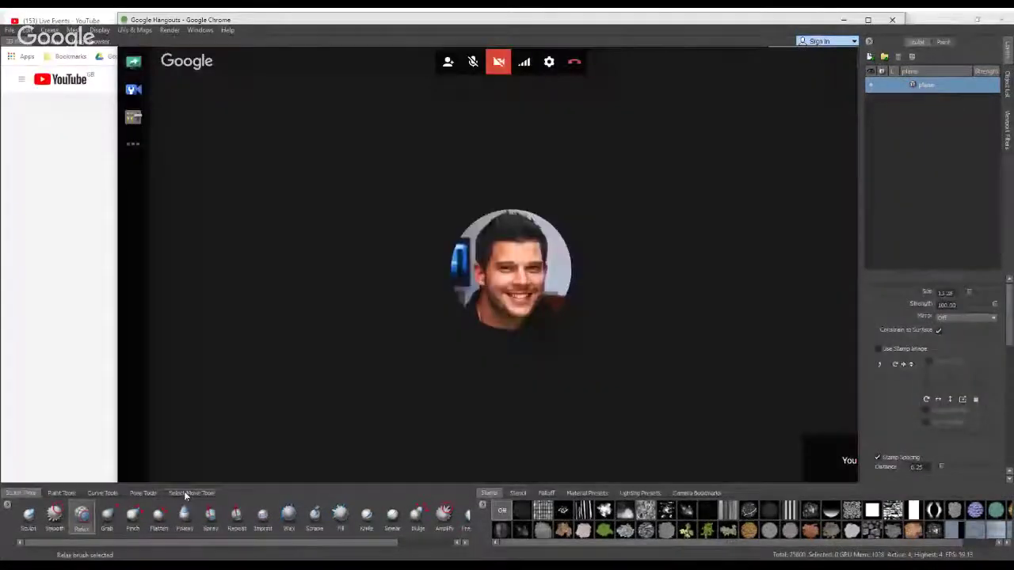
Toggle the plane between subdivision levels 3 and 4 to compare them
key(Page_Down)
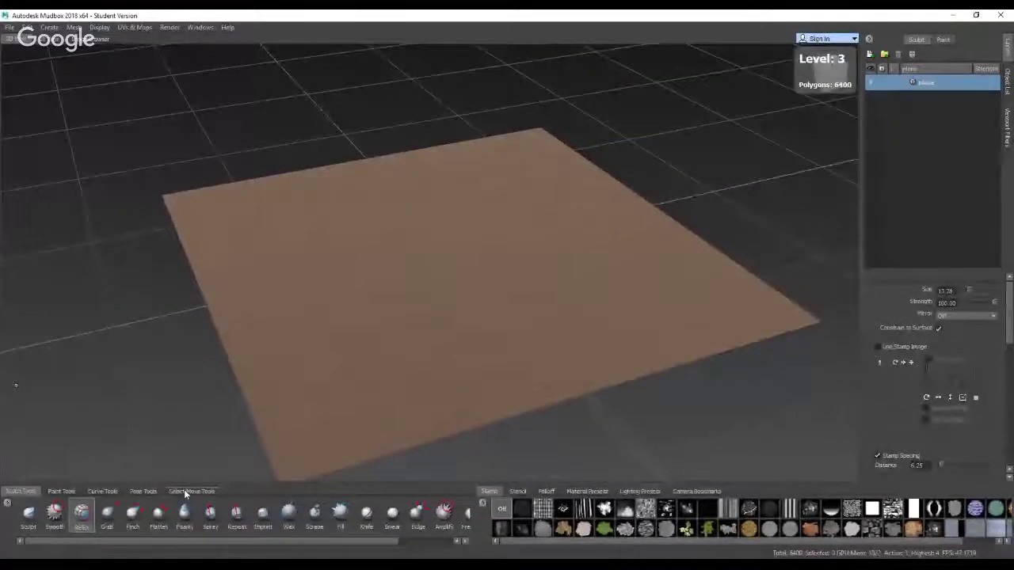
key(Page_Up)
key(Page_Down)
key(Page_Up)
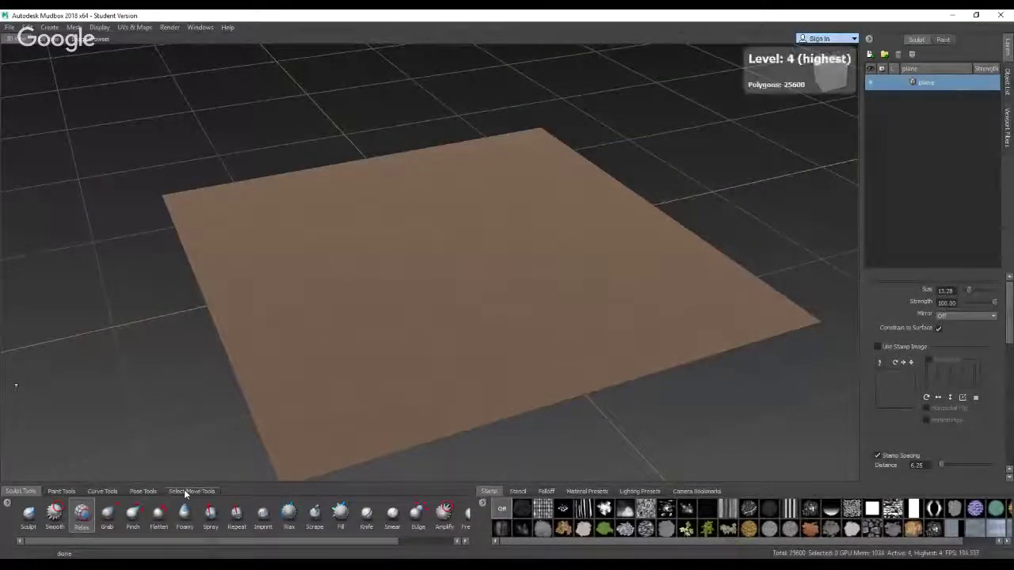
key(Page_Down)
key(Page_Up)
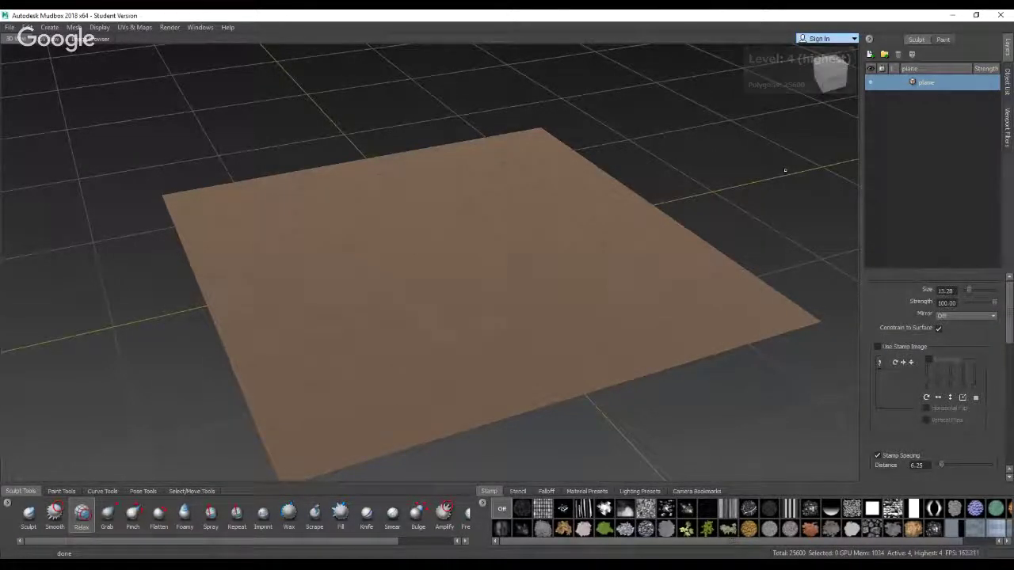
Step the plane down to its lowest subdivision level and back up to level 4
key(Page_Down)
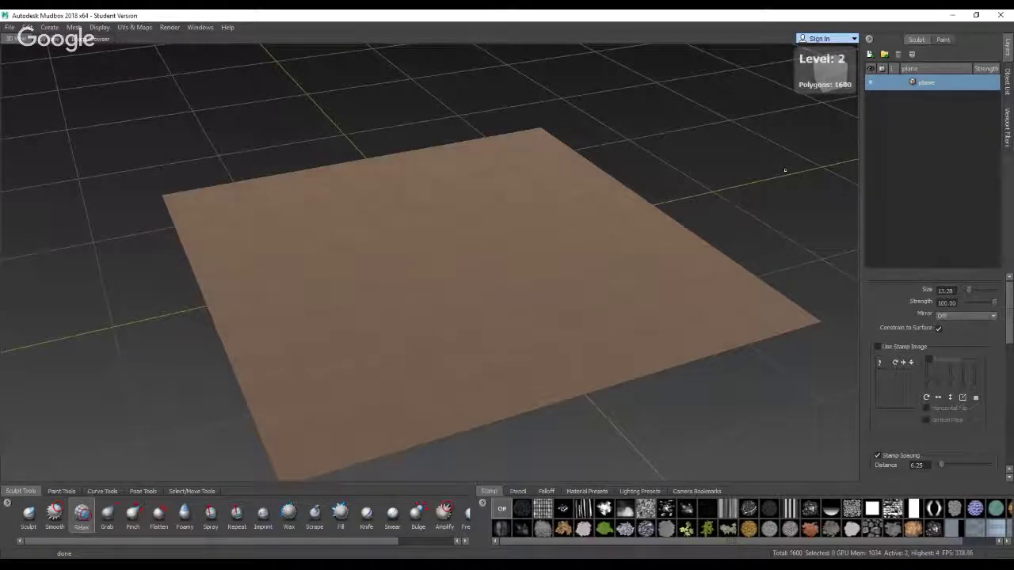
key(Page_Down)
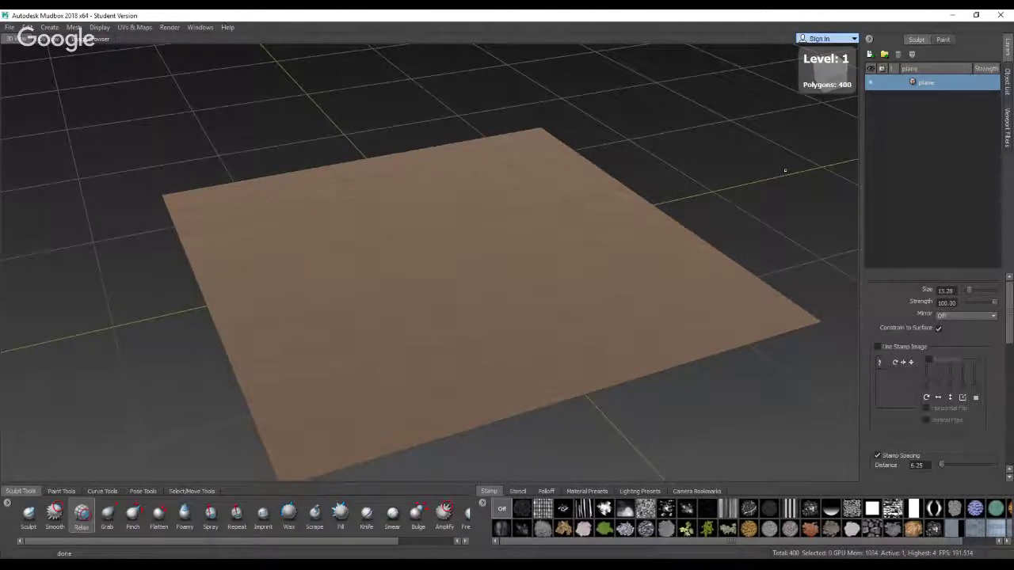
key(Page_Down)
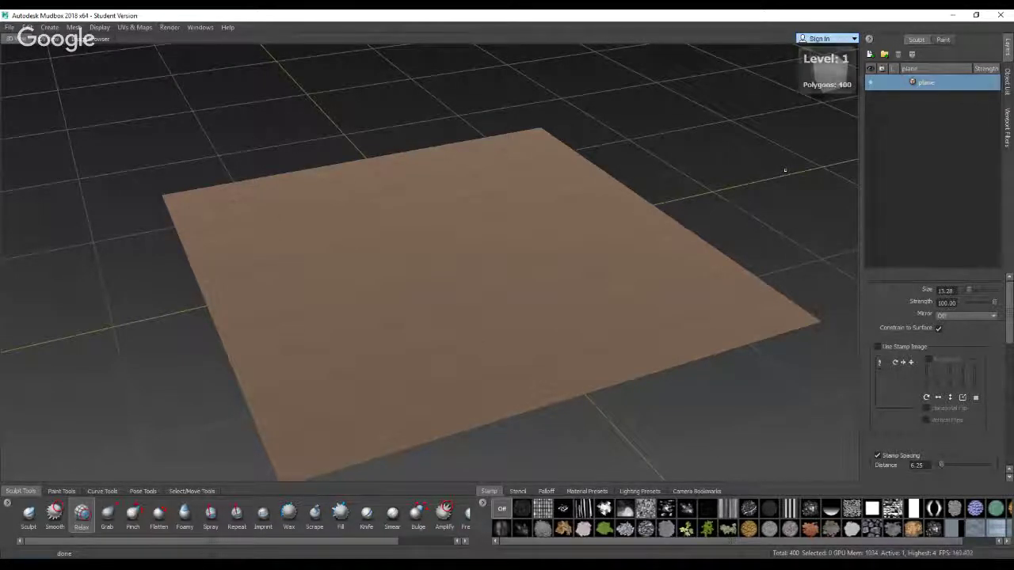
key(Page_Down)
key(Page_Up)
key(Page_Up)
key(Page_Up)
key(Page_Up)
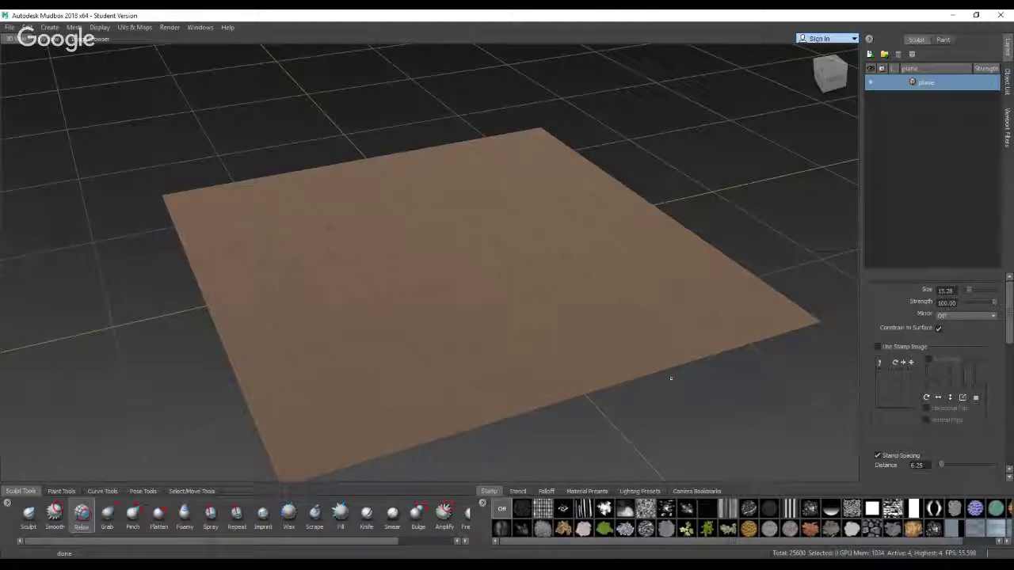
Sculpt a cluster of small bumps near the plane's front corner with the Sculpt brush at size 13.28 and strength 15
scroll(493, 357, up, 5)
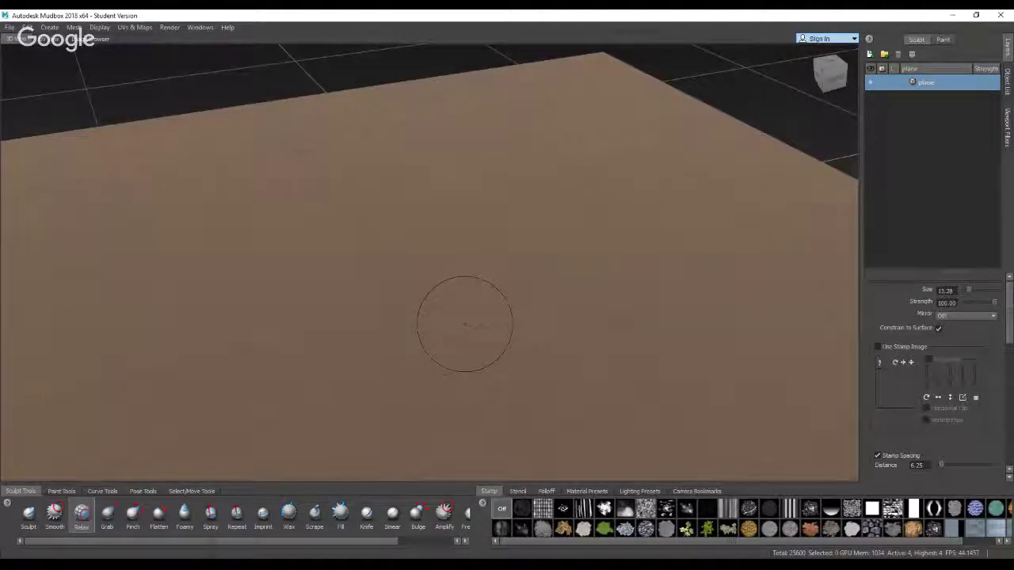
scroll(464, 317, up, 3)
scroll(487, 369, up, 1)
scroll(457, 317, down, 3)
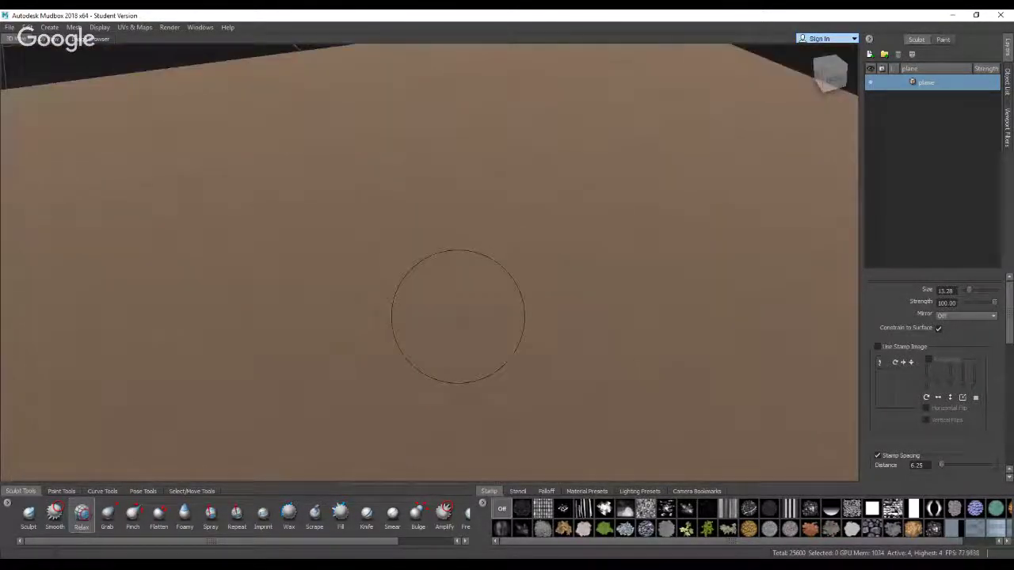
scroll(473, 351, up, 2)
scroll(452, 306, down, 4)
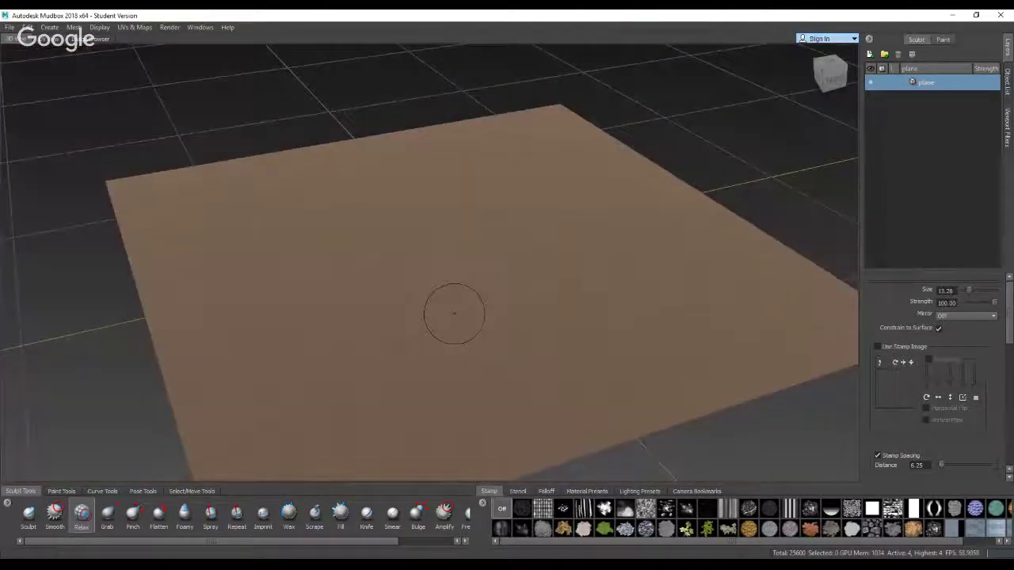
scroll(452, 309, up, 1)
alt+right_drag(441, 347, 479, 328)
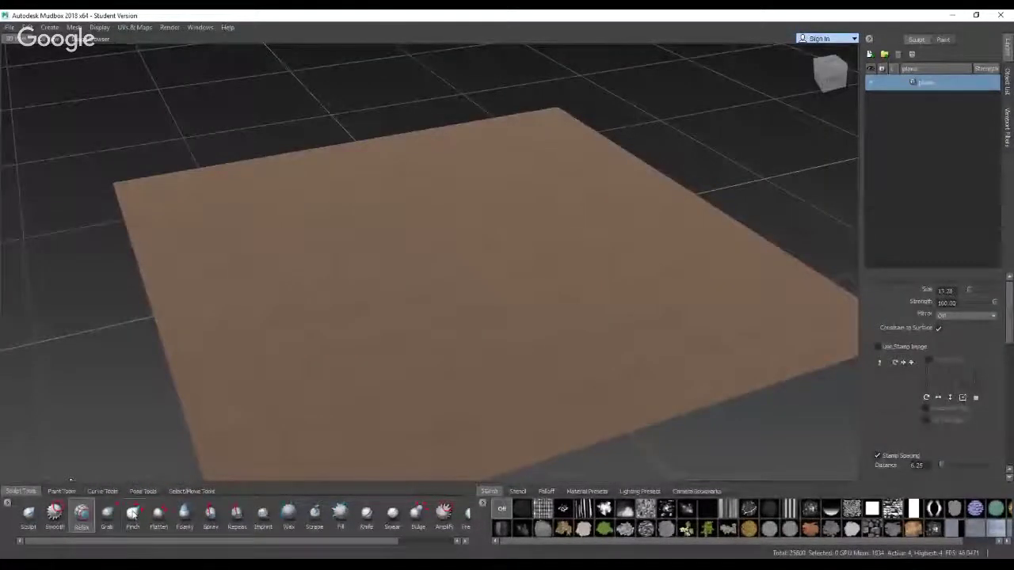
click(28, 522)
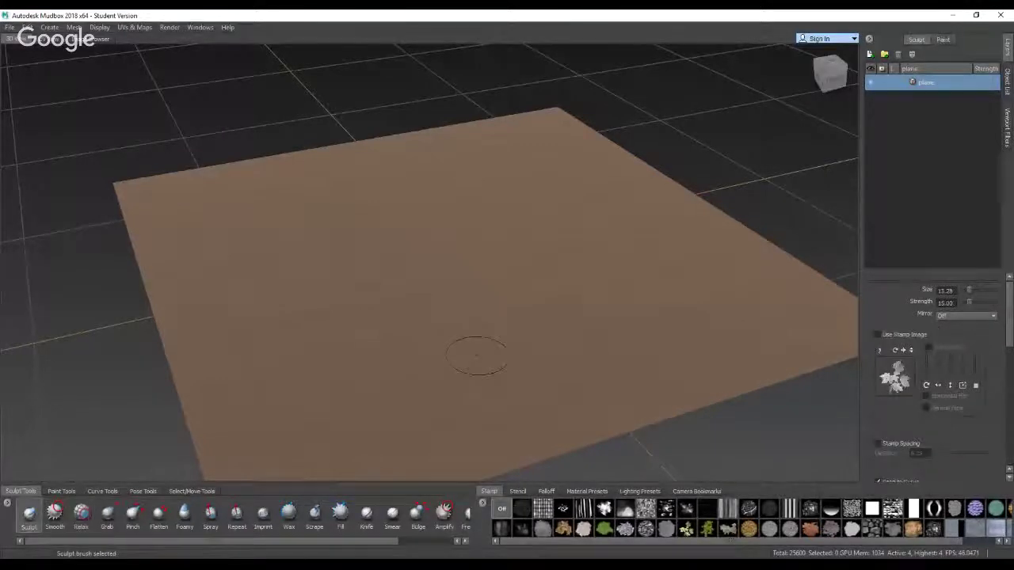
mouse_move(293, 275)
mouse_down()
mouse_move(386, 382)
mouse_move(277, 312)
mouse_move(397, 353)
mouse_move(317, 305)
mouse_move(372, 281)
mouse_move(416, 321)
mouse_move(429, 388)
mouse_move(420, 396)
mouse_up()
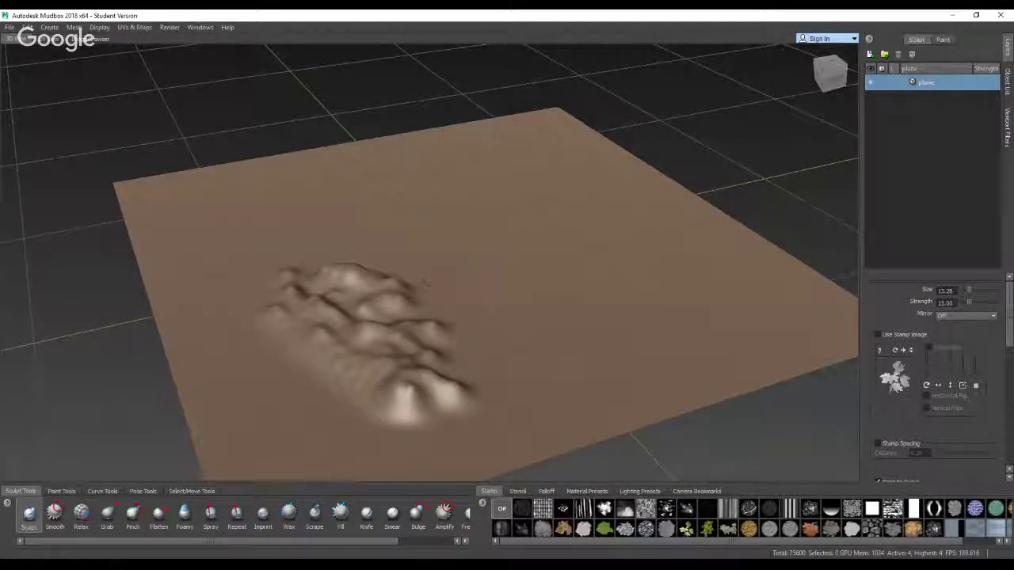
Enlarge the Sculpt brush to size 36.24 and raise broad, soft mounds beside the small bumps
mouse_move(498, 266)
mouse_down()
mouse_move(522, 266)
mouse_move(508, 266)
mouse_up()
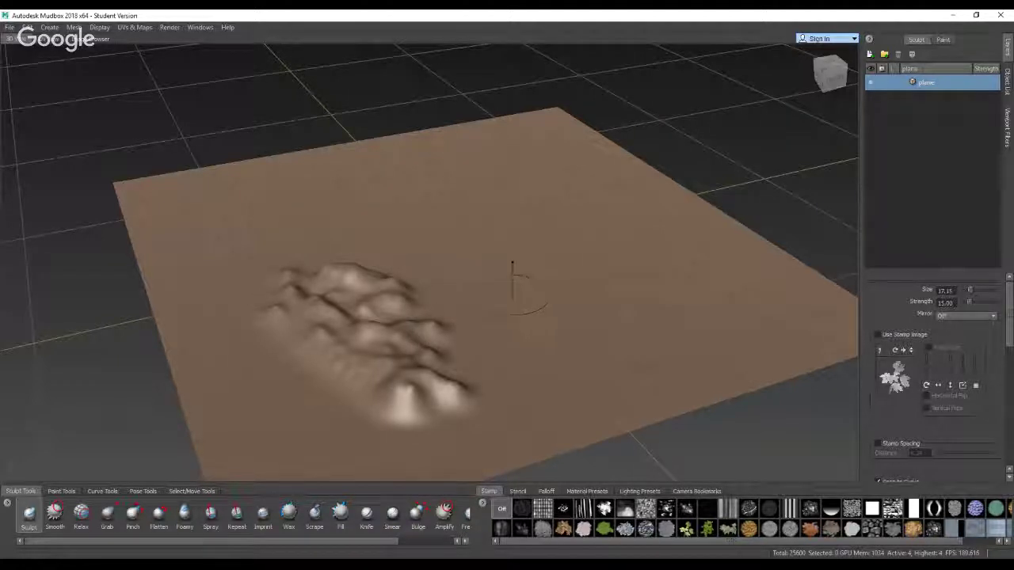
scroll(499, 305, up, 2)
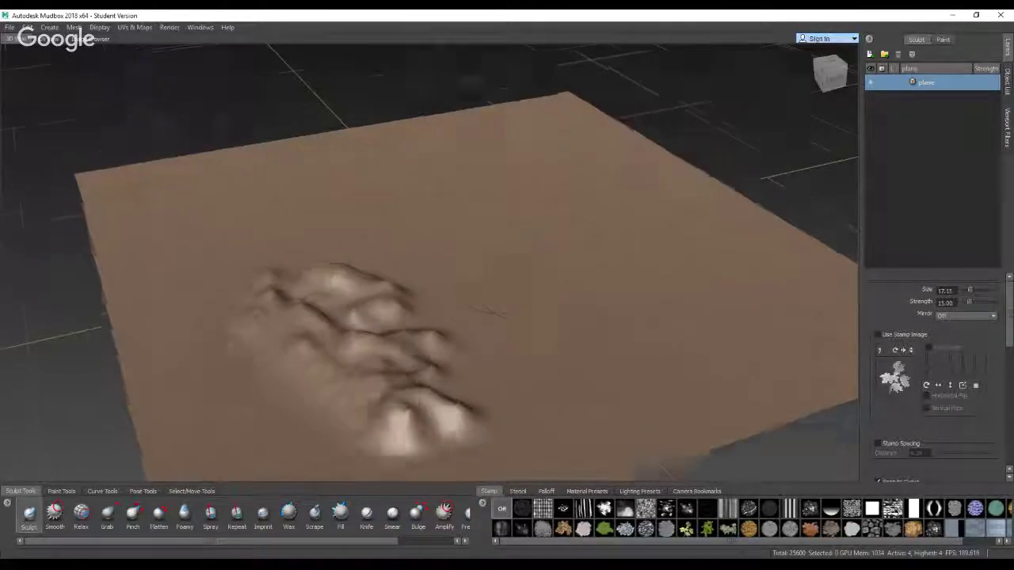
scroll(519, 297, down, 1)
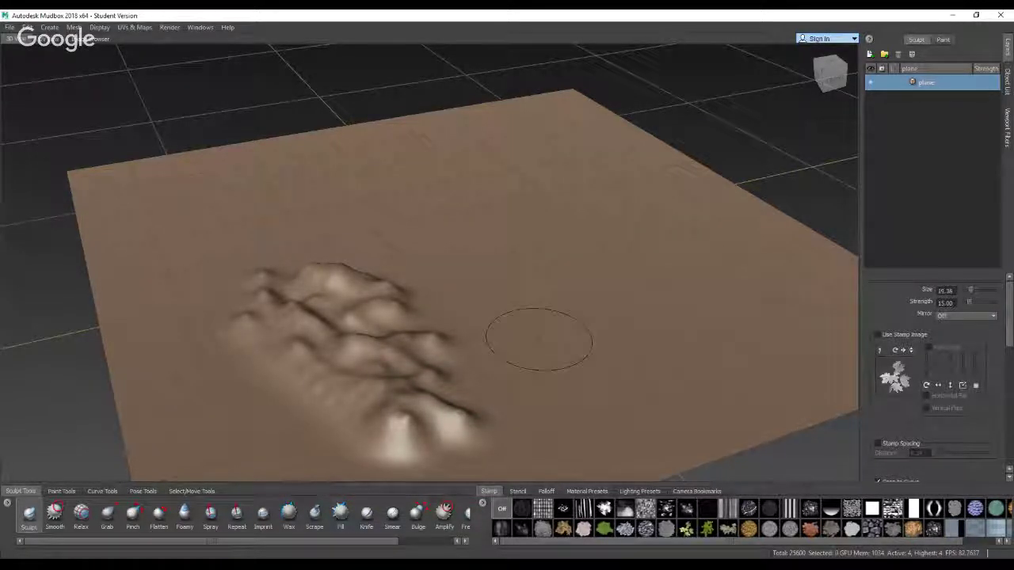
key(b)
mouse_move(548, 275)
mouse_down()
mouse_move(567, 275)
mouse_move(554, 272)
mouse_move(619, 428)
mouse_up()
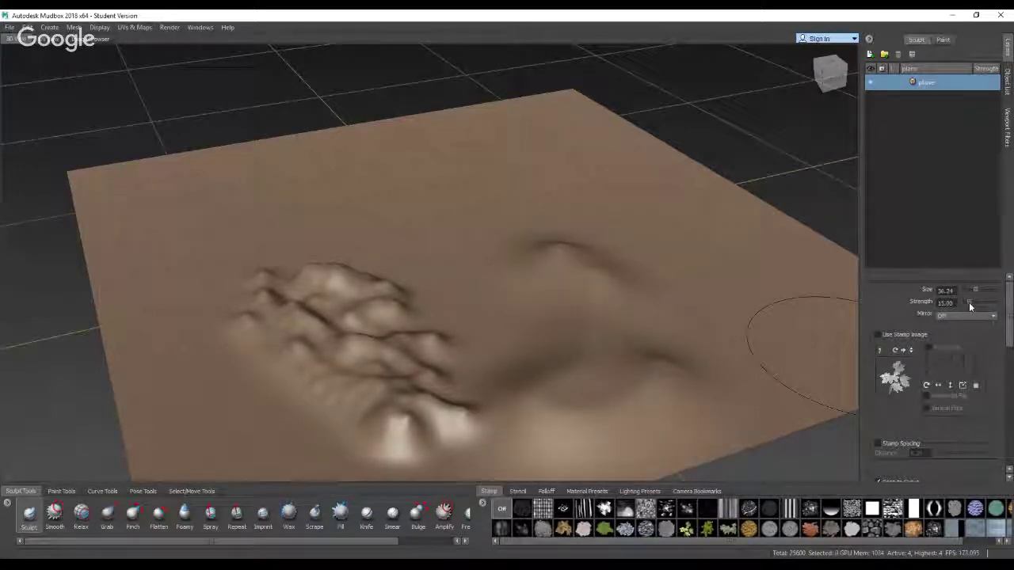
Set the brush strength to 24.60 and sculpt taller, winding ridges across the middle of the plane
drag(969, 302, 973, 300)
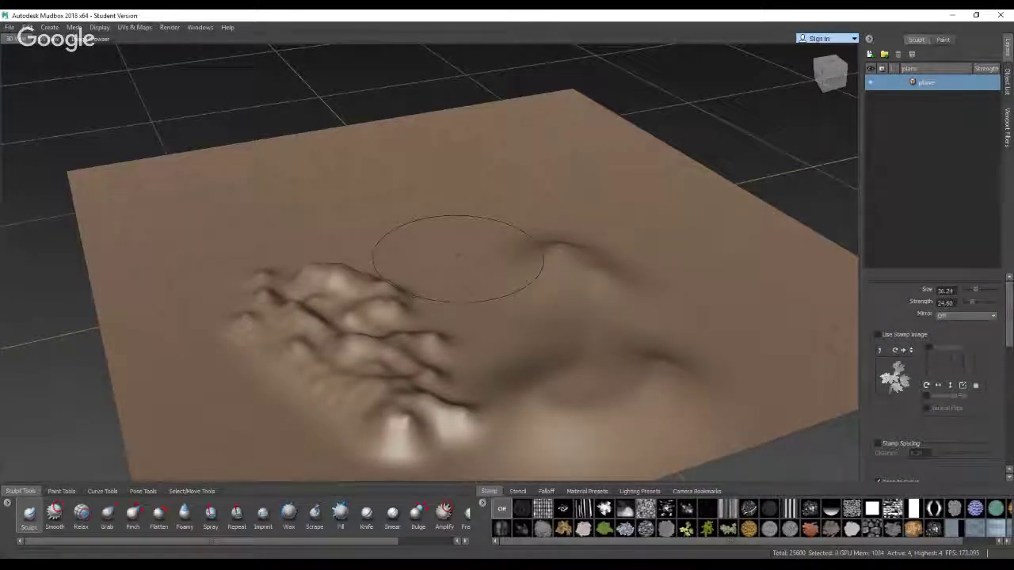
click(440, 187)
mouse_move(440, 187)
mouse_down()
mouse_move(475, 297)
mouse_move(562, 265)
mouse_move(708, 333)
mouse_move(736, 388)
mouse_up()
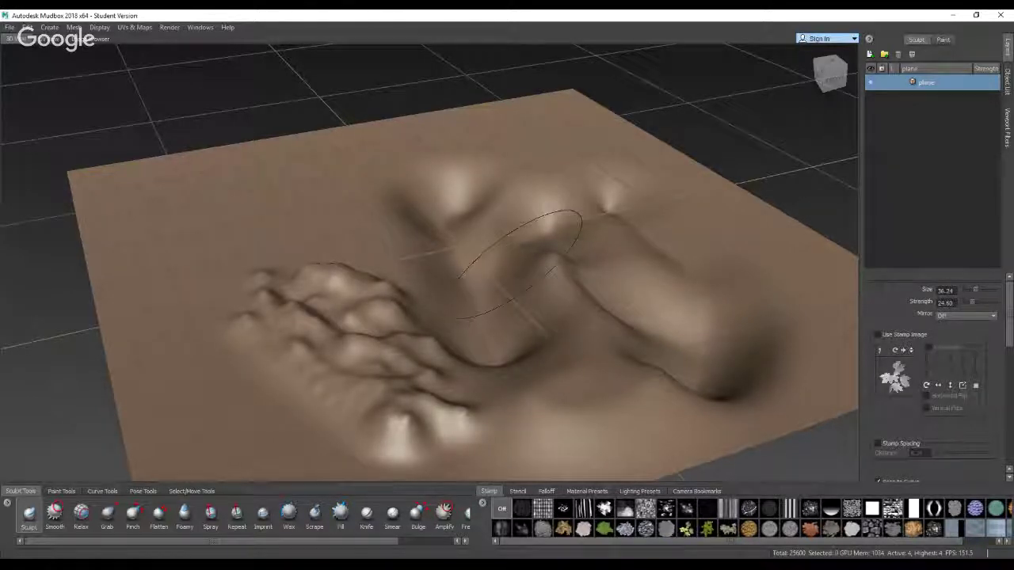
Smooth the tall ridges and the cluster of small bumps with the temporary Smooth brush
key(shift)
drag(456, 198, 434, 183)
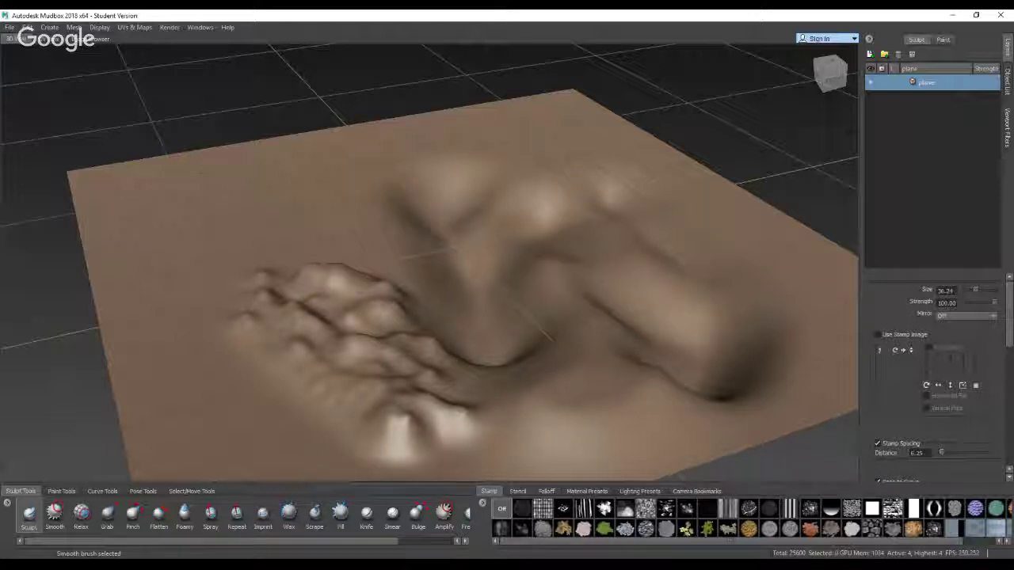
mouse_move(455, 420)
shift+mouse_down()
mouse_move(396, 416)
mouse_move(329, 364)
mouse_move(309, 305)
mouse_move(337, 297)
shift+mouse_up()
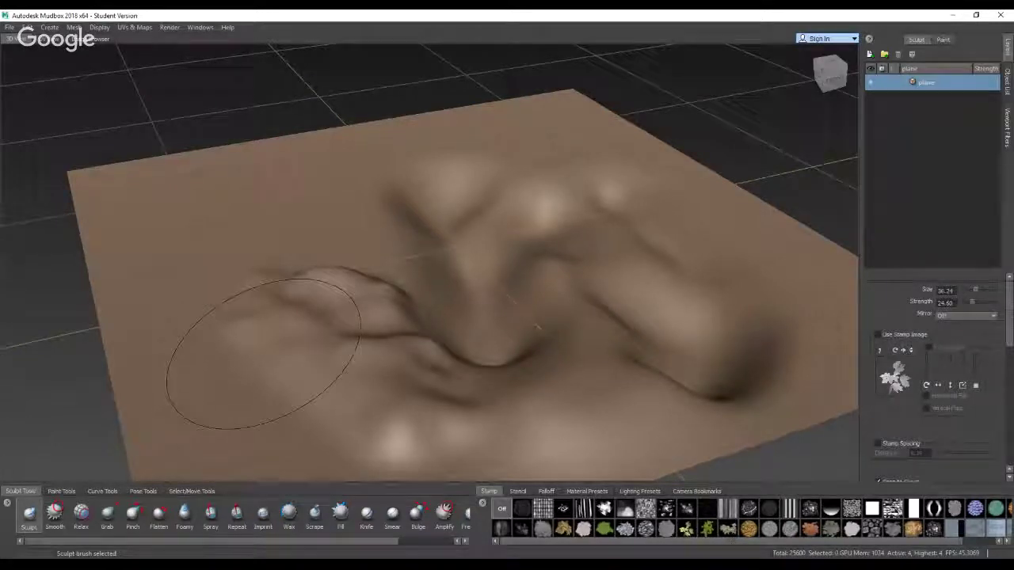
Raise a steep mound in the middle of the plane with the Sculpt brush and tighten its tip using the Pinch brush at strength 15
click(81, 515)
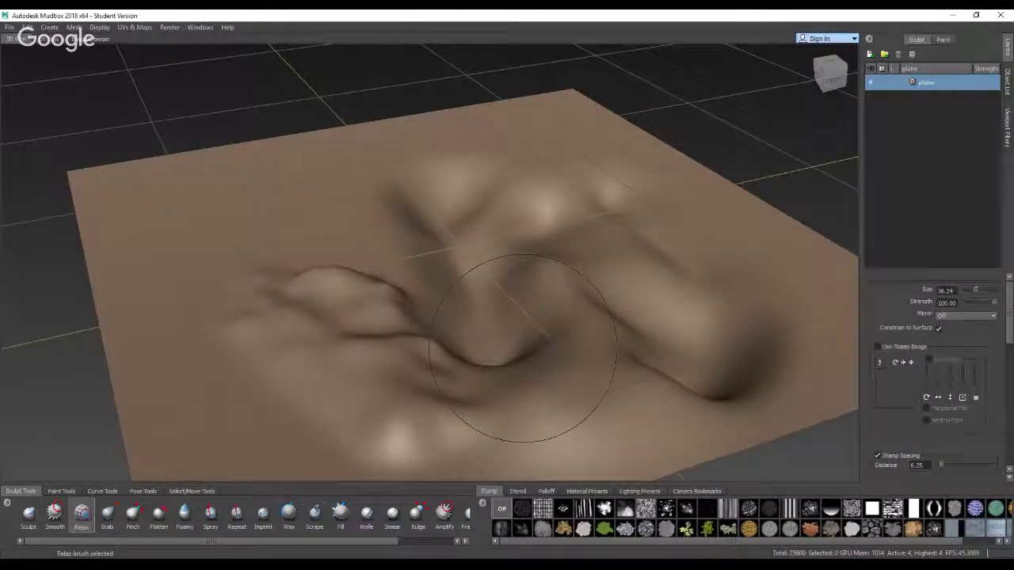
click(28, 513)
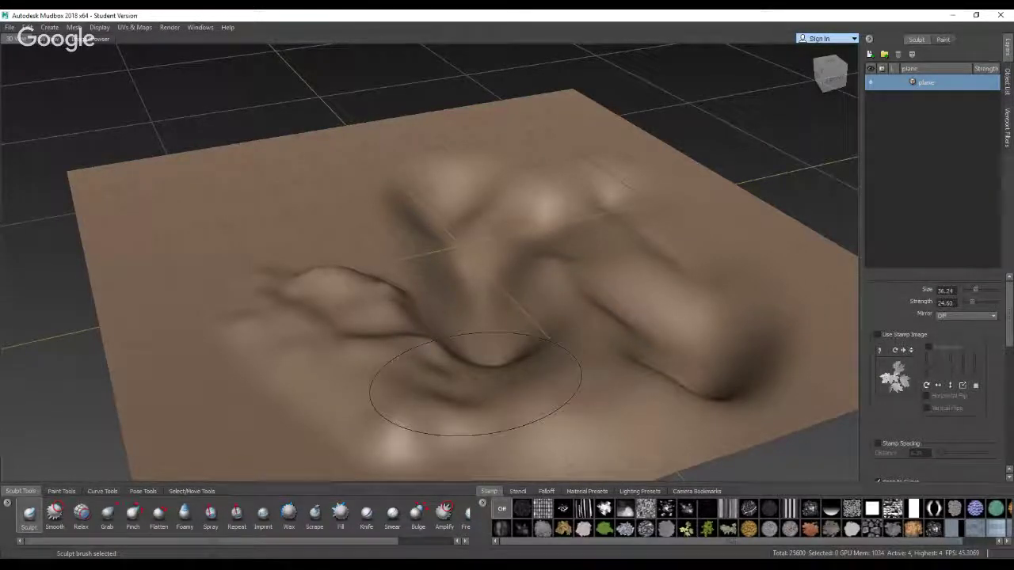
alt+drag(475, 385, 476, 435)
scroll(516, 361, up, 4)
mouse_move(517, 359)
mouse_down()
mouse_move(501, 355)
mouse_move(510, 364)
mouse_up()
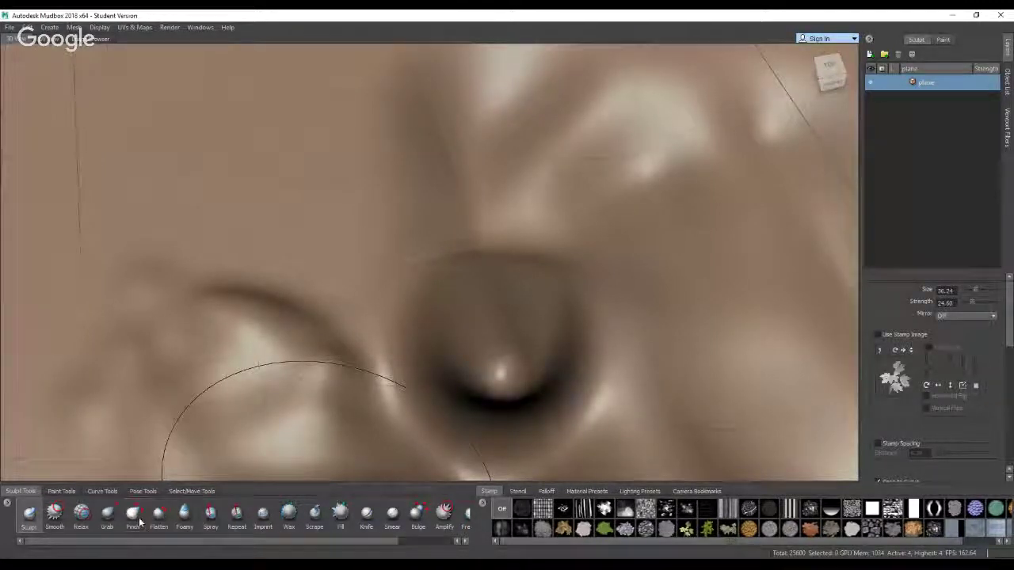
click(133, 515)
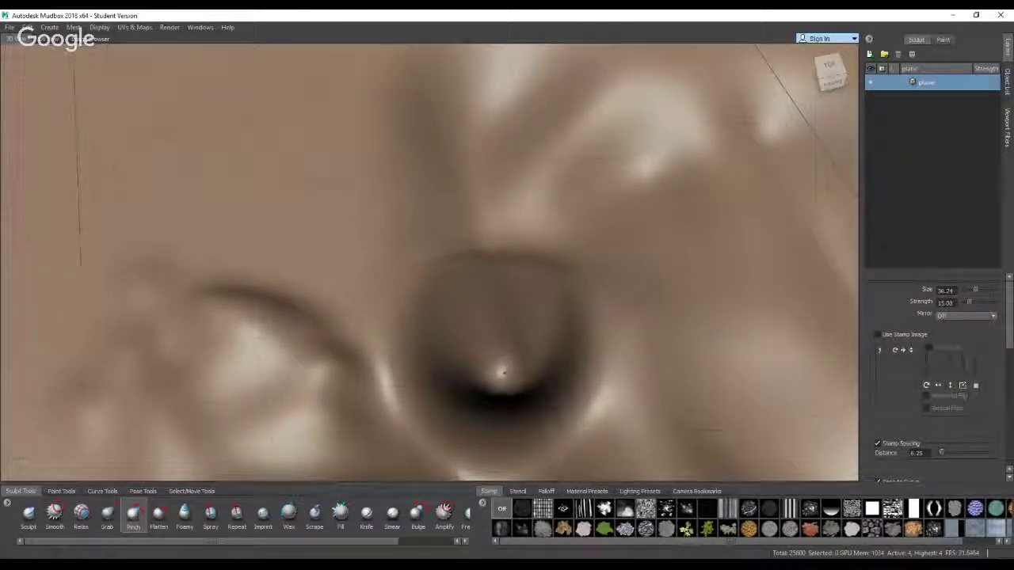
drag(503, 371, 502, 360)
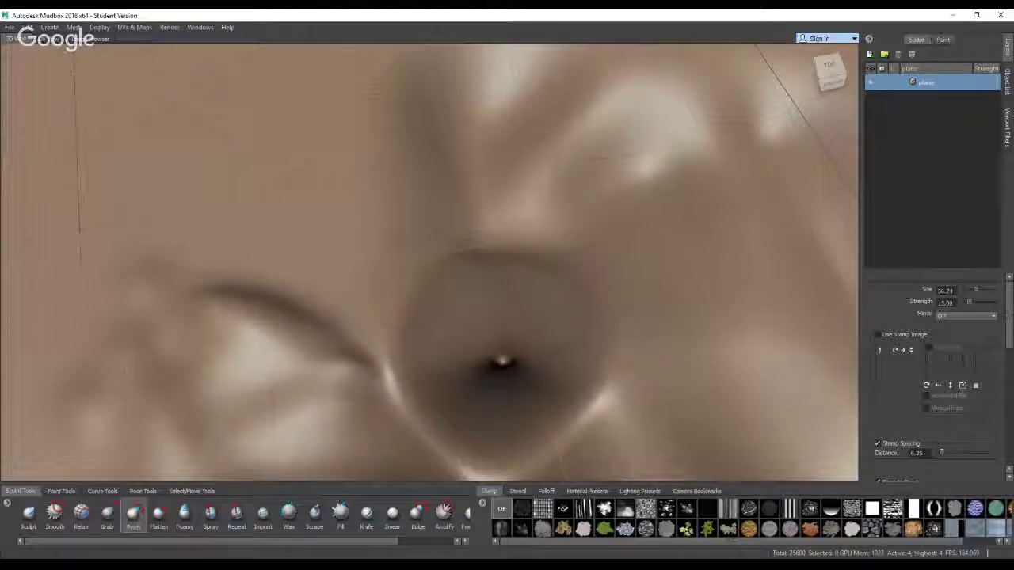
Pull the pinched mound out into a tall, leaning spike with the Grab brush at size 36.24 and strength 100
click(107, 513)
drag(500, 361, 574, 295)
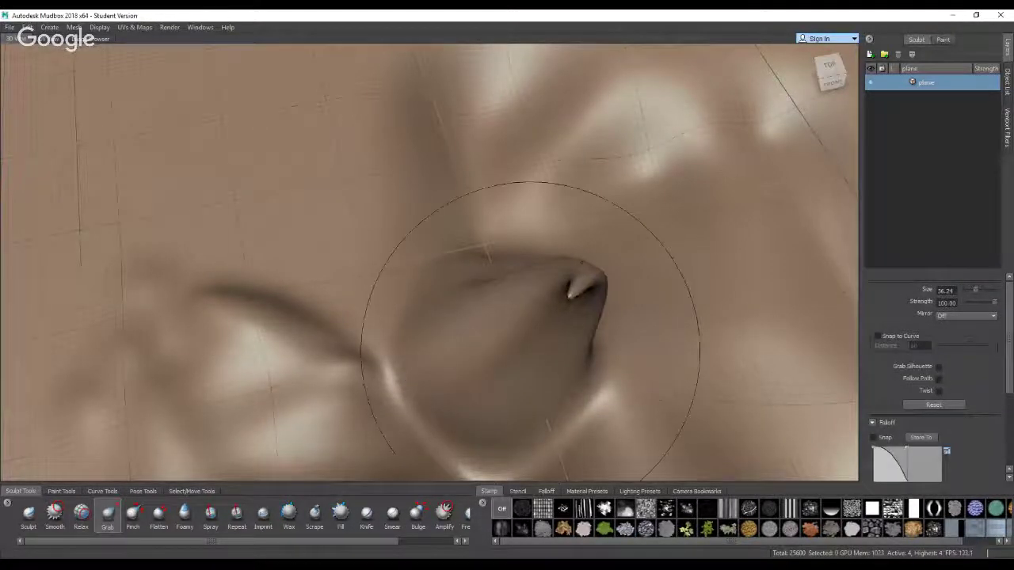
drag(529, 351, 472, 381)
mouse_move(393, 389)
mouse_down()
mouse_move(464, 338)
mouse_move(427, 214)
mouse_move(372, 170)
mouse_move(356, 190)
mouse_move(358, 244)
mouse_move(413, 229)
mouse_up()
Even out the stretched surface along the spike and its base with the Relax brush at strength 100
click(28, 514)
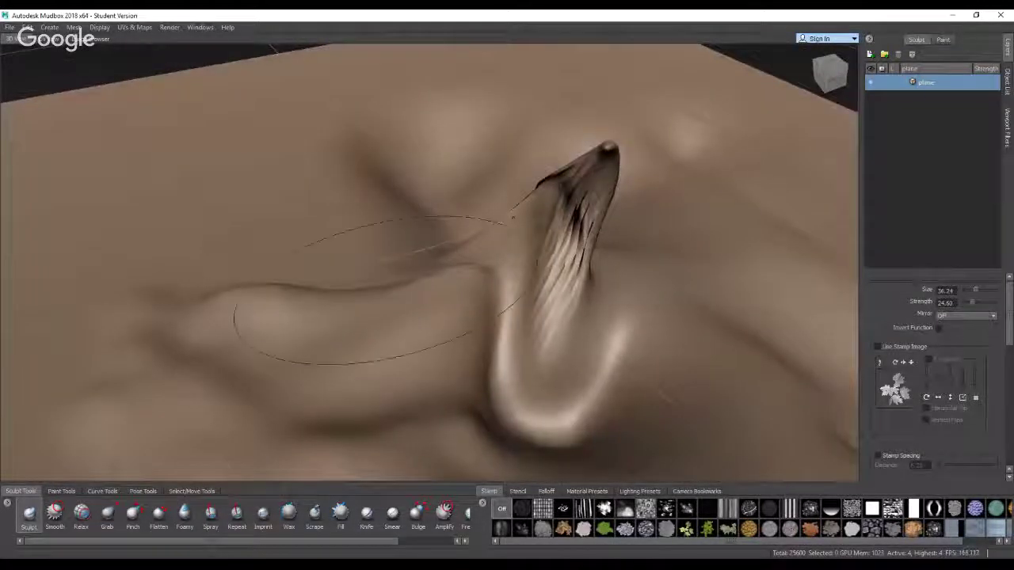
click(80, 513)
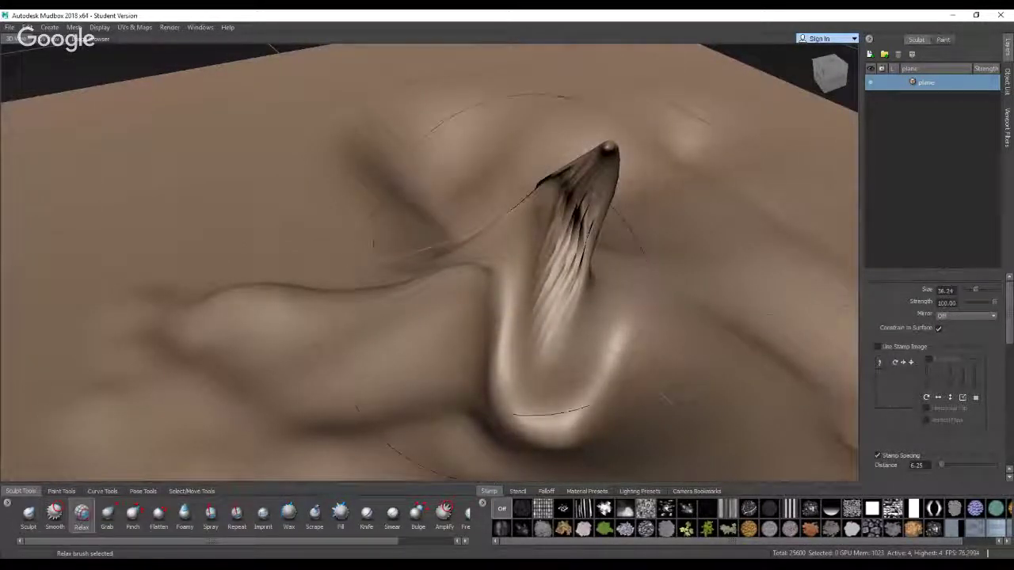
drag(556, 254, 603, 185)
drag(580, 247, 551, 256)
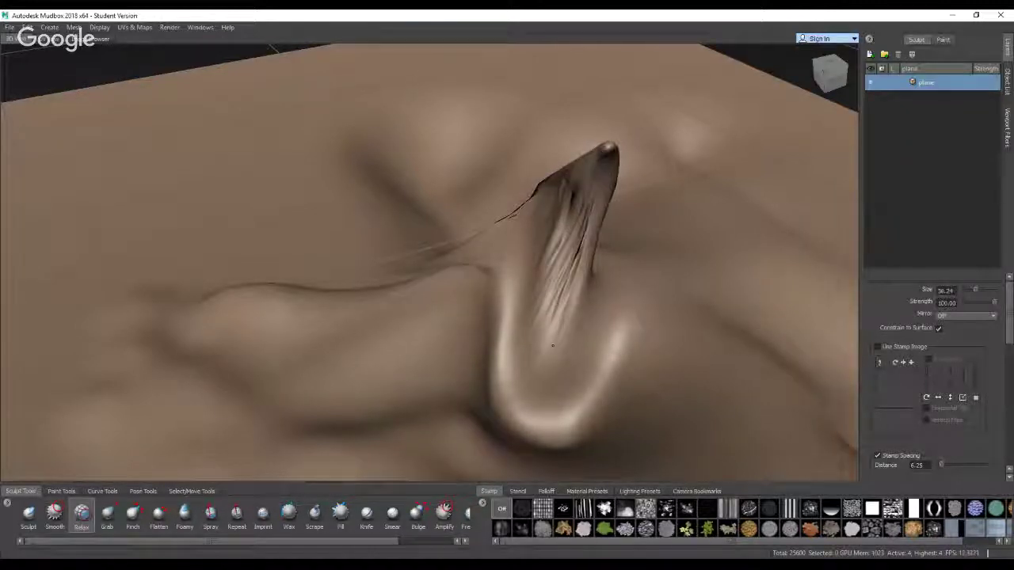
drag(553, 345, 541, 317)
drag(542, 388, 547, 329)
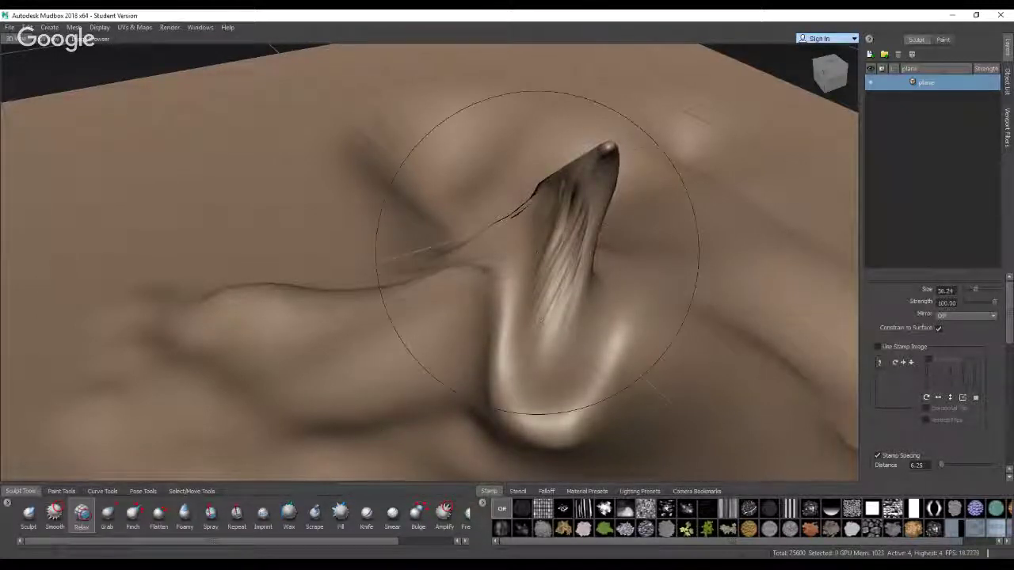
Smooth the spike's flanks and tip from several sides with the temporary Smooth brush
mouse_move(580, 271)
alt+mouse_down()
mouse_move(564, 366)
mouse_move(600, 400)
alt+mouse_up()
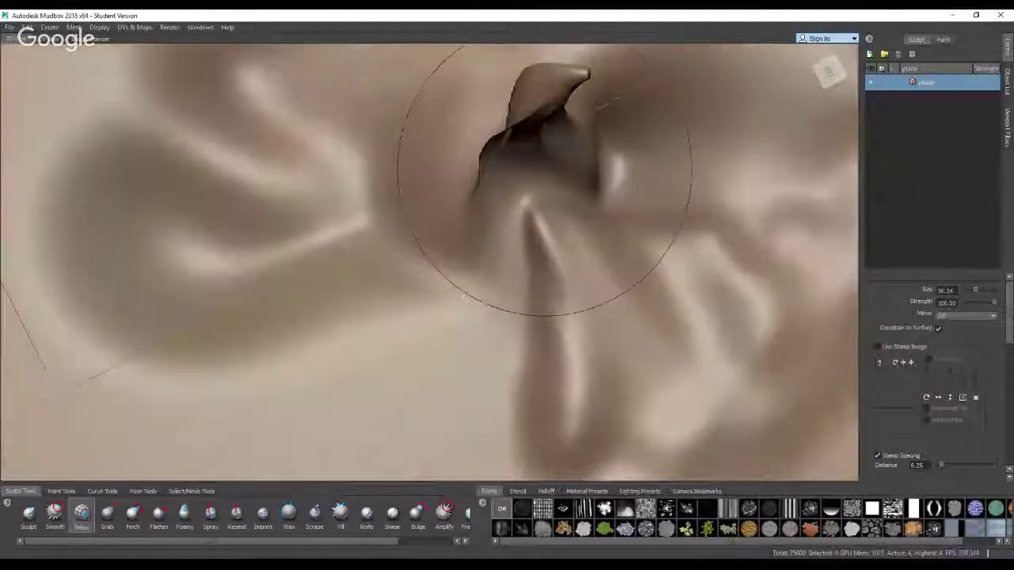
mouse_move(489, 182)
alt+mouse_down()
mouse_move(602, 166)
mouse_move(434, 267)
alt+mouse_up()
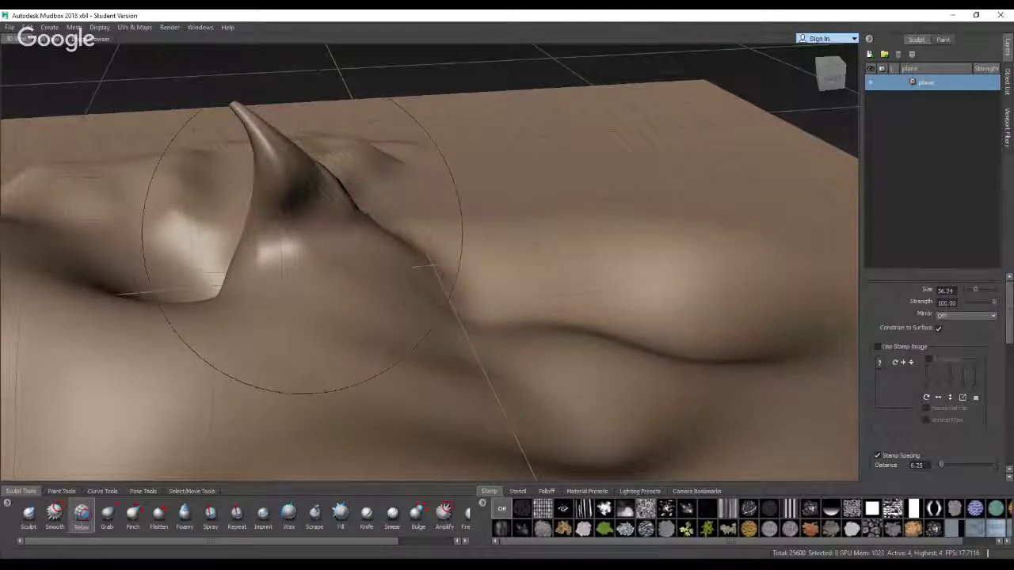
mouse_move(303, 214)
shift+mouse_down()
mouse_move(320, 198)
mouse_move(340, 206)
mouse_move(301, 214)
shift+mouse_up()
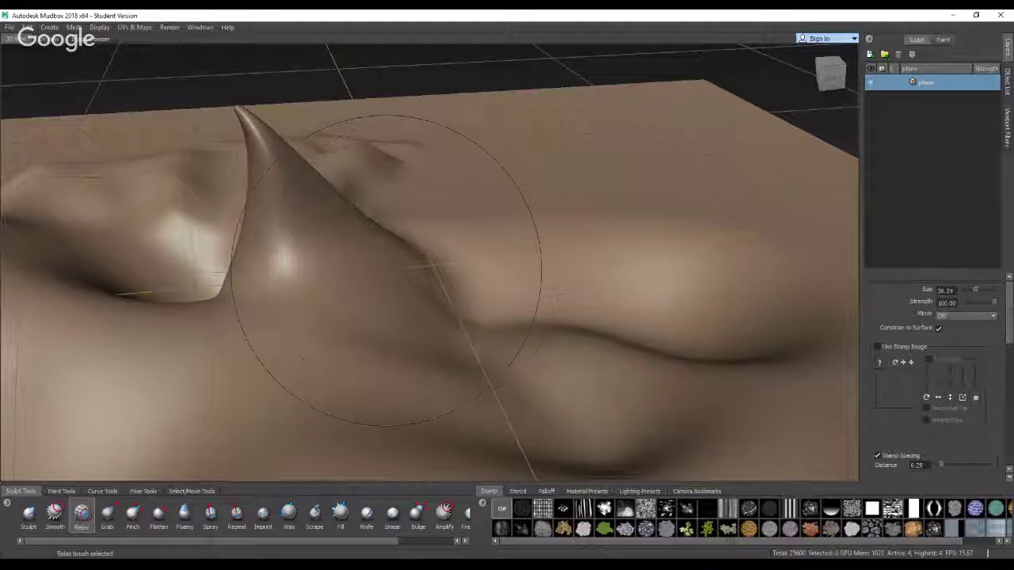
alt+drag(354, 256, 539, 270)
alt+drag(501, 412, 507, 332)
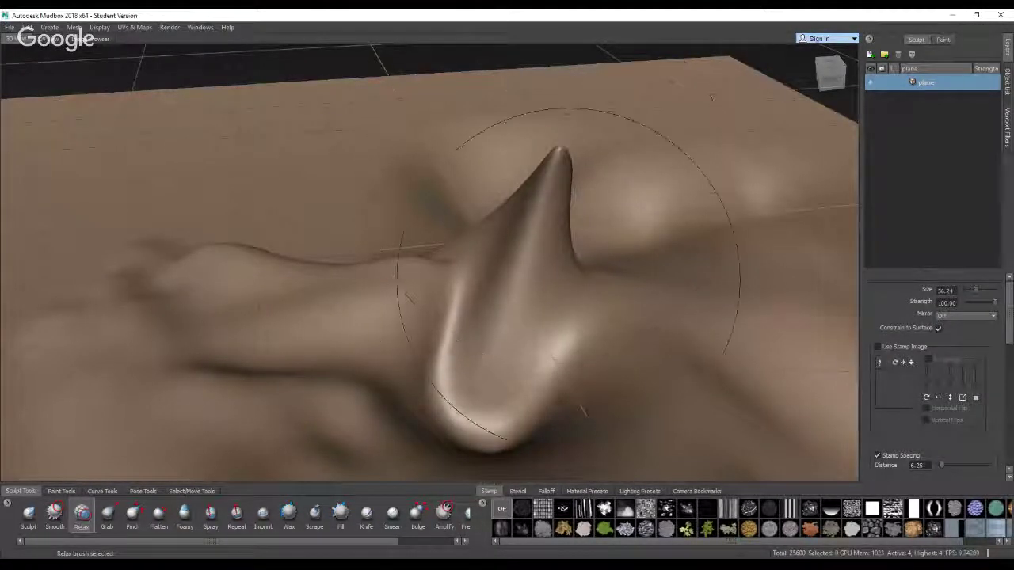
alt+drag(507, 273, 631, 283)
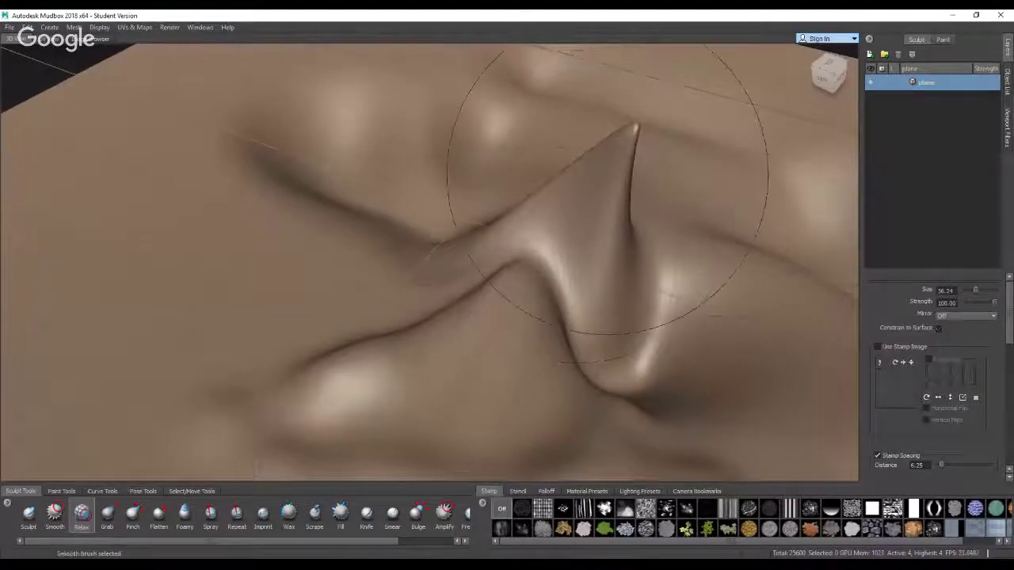
drag(620, 154, 630, 140)
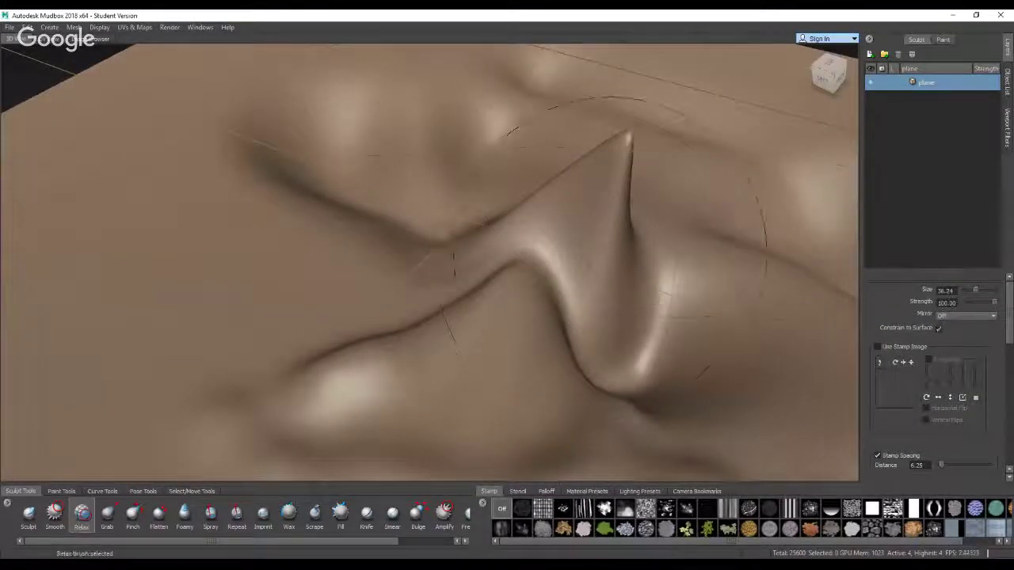
Relax one of the broad mounds away from the spike and review the Relax brush's falloff settings
mouse_move(625, 248)
alt+mouse_down()
mouse_move(554, 269)
mouse_move(453, 252)
alt+mouse_up()
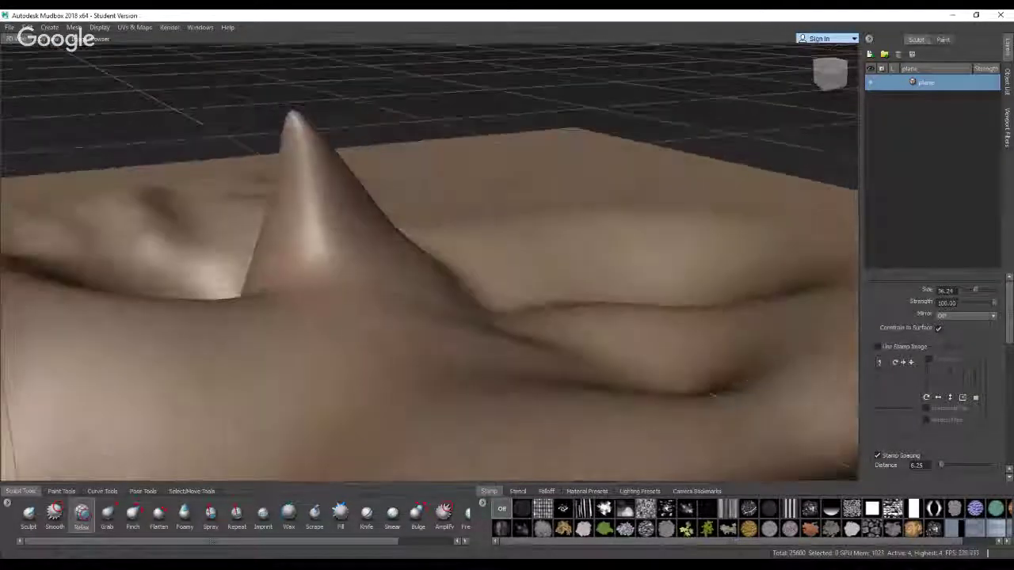
scroll(453, 253, down, 5)
alt+drag(453, 198, 460, 257)
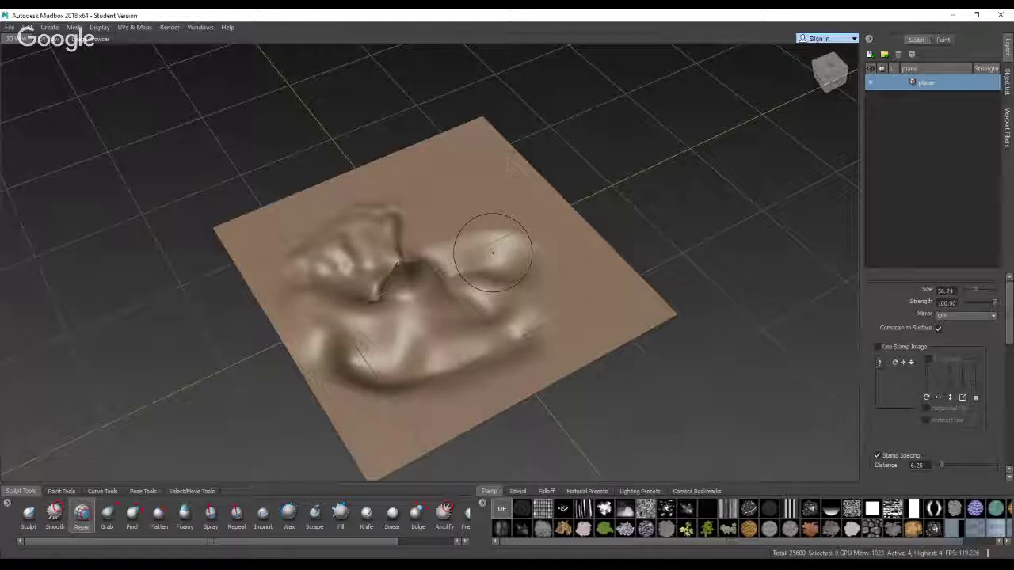
drag(492, 252, 489, 250)
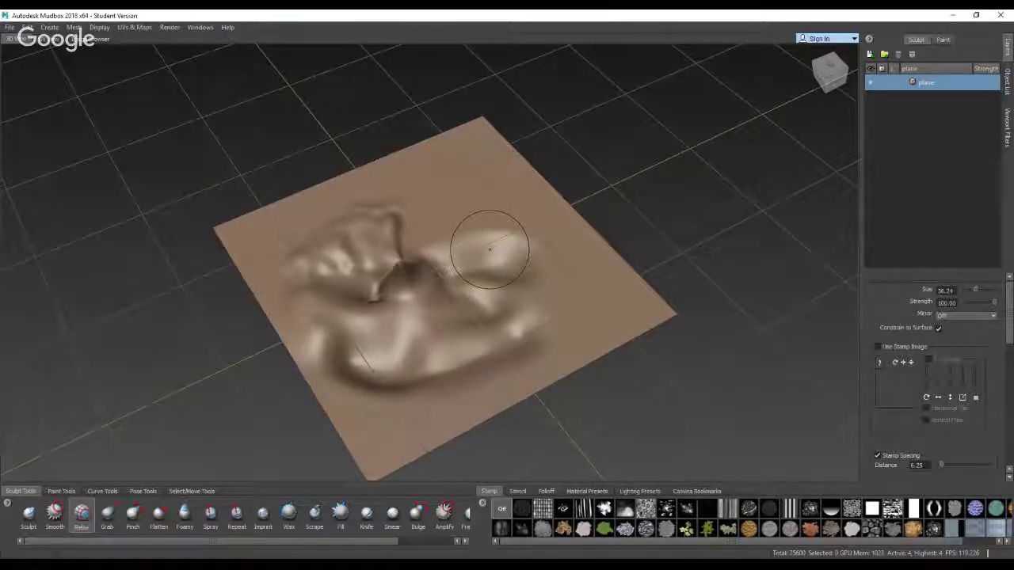
mouse_move(490, 249)
mouse_down()
mouse_move(485, 237)
mouse_move(502, 269)
mouse_up()
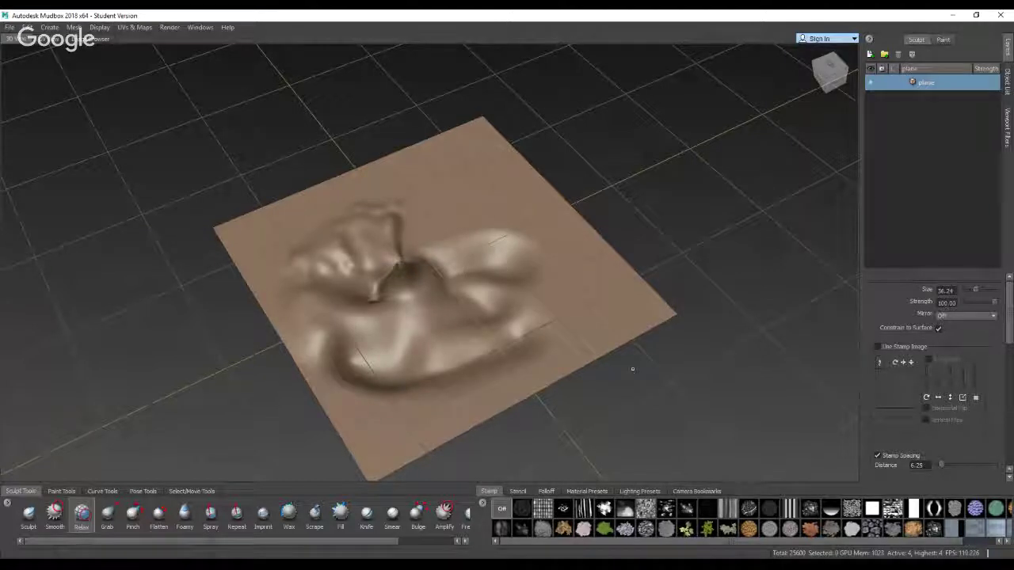
scroll(999, 302, down, 6)
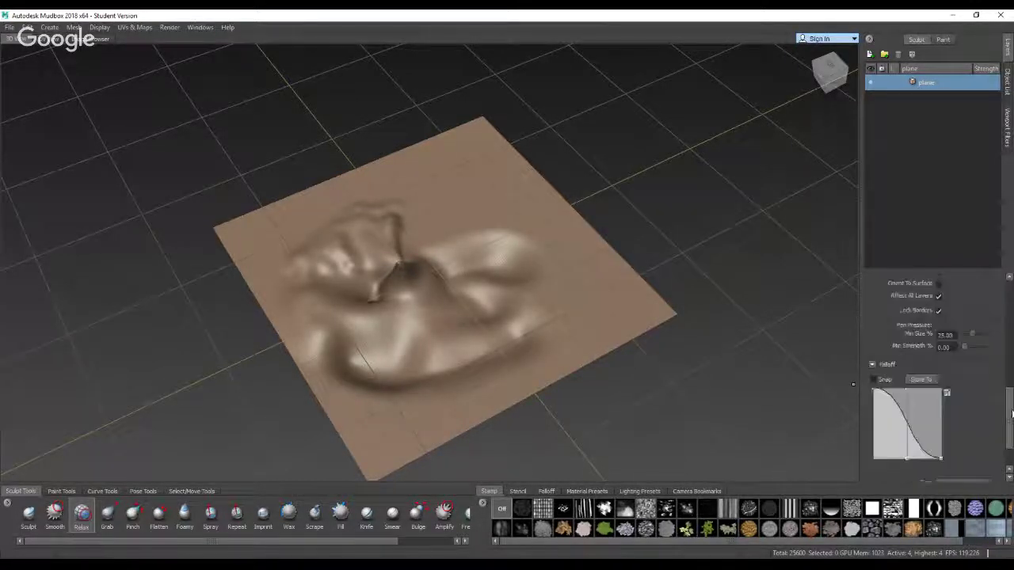
scroll(935, 372, up, 6)
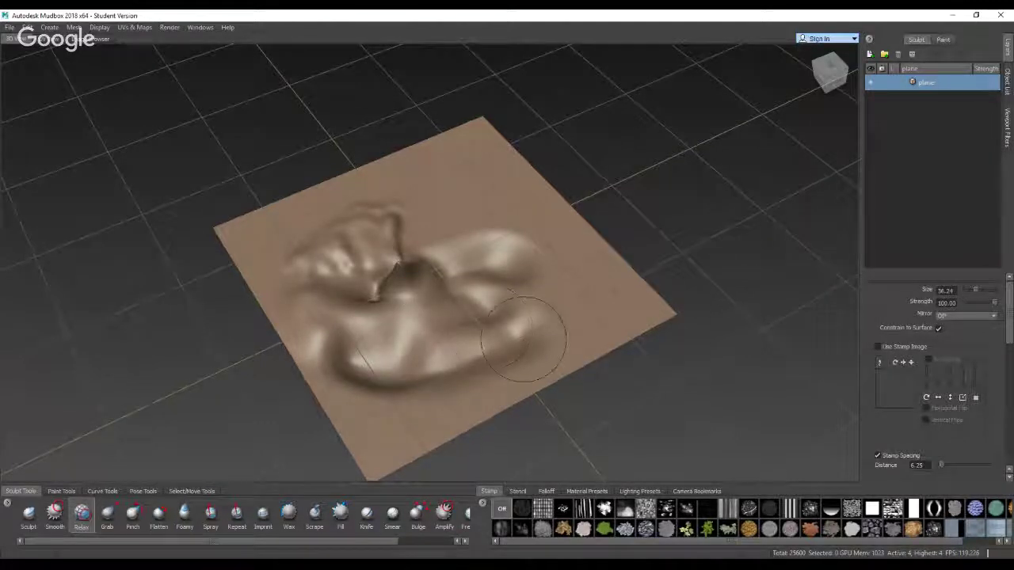
Soften the spike, surrounding ridges and front mounds with the Smooth brush at size 36.24 and strength 100
alt+drag(523, 339, 491, 372)
mouse_move(301, 299)
alt+mouse_down()
mouse_move(584, 282)
mouse_move(514, 252)
mouse_move(412, 277)
mouse_move(384, 254)
alt+mouse_up()
scroll(443, 316, up, 3)
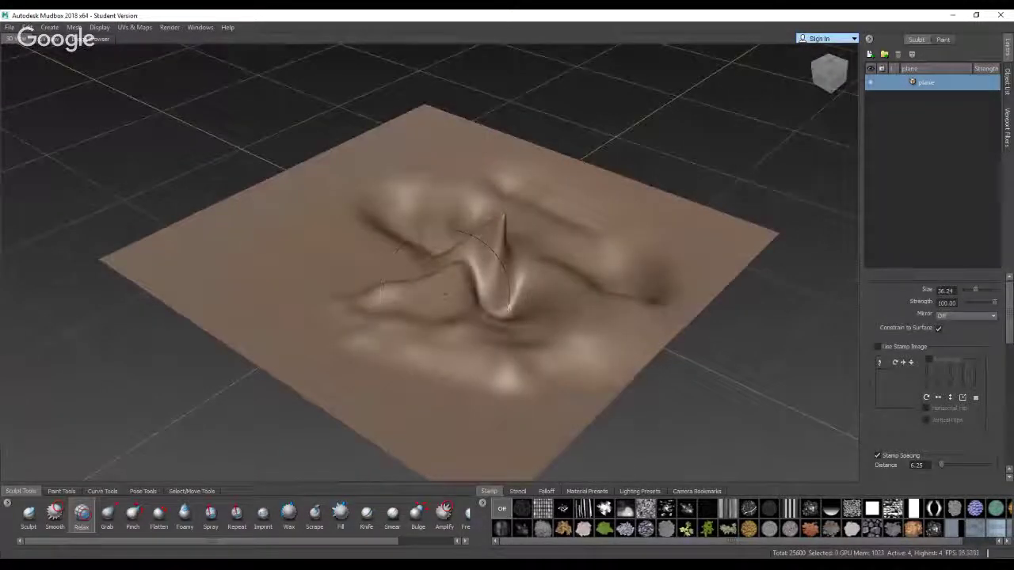
click(56, 511)
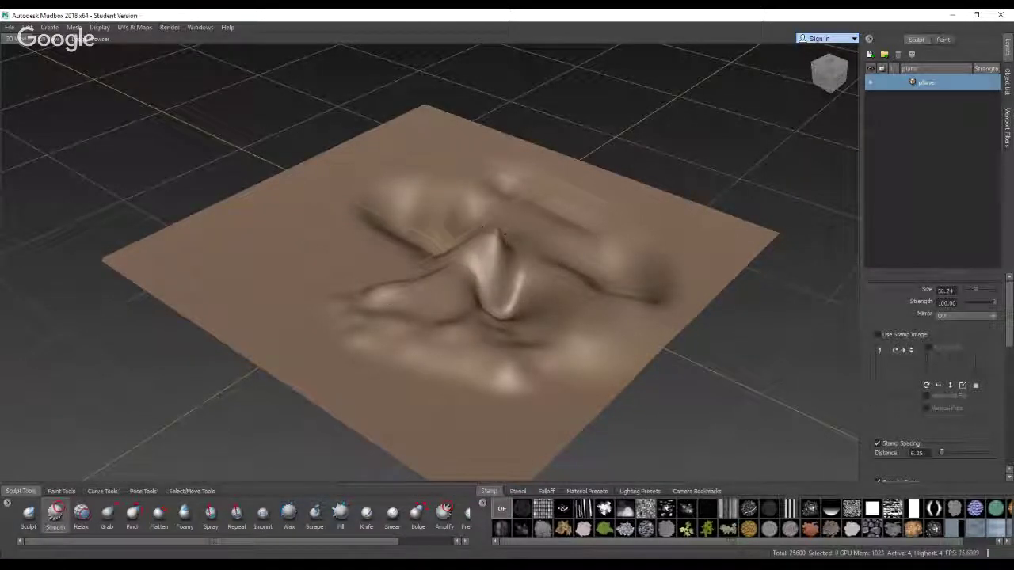
mouse_move(481, 228)
mouse_down()
mouse_move(508, 169)
mouse_move(502, 313)
mouse_up()
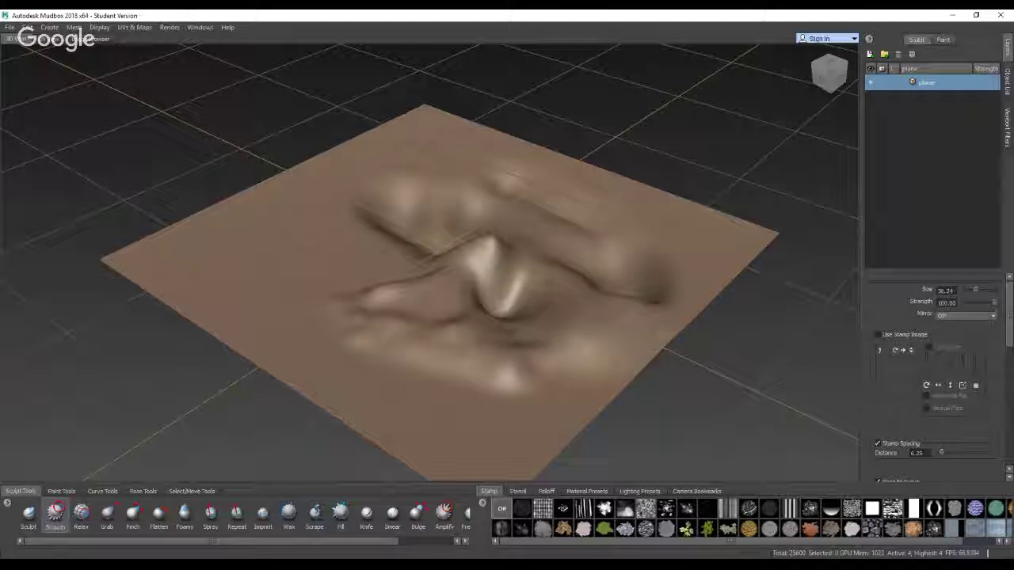
mouse_move(554, 207)
mouse_down()
mouse_move(444, 207)
mouse_move(386, 295)
mouse_move(444, 360)
mouse_move(379, 295)
mouse_up()
drag(614, 358, 404, 333)
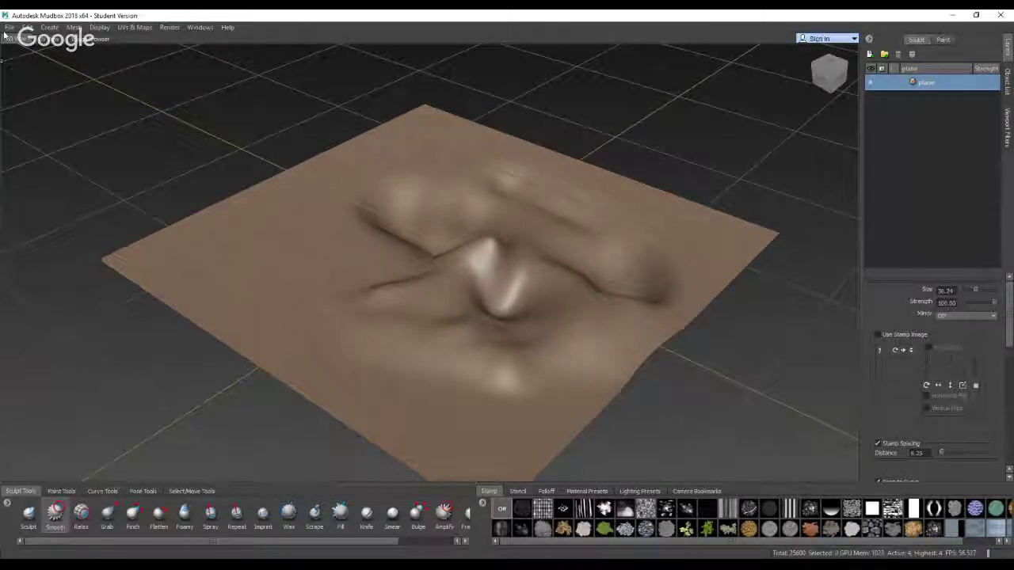
Replace the plane with the basic head mesh and view the head close up at an angle
key(alt+Tab)
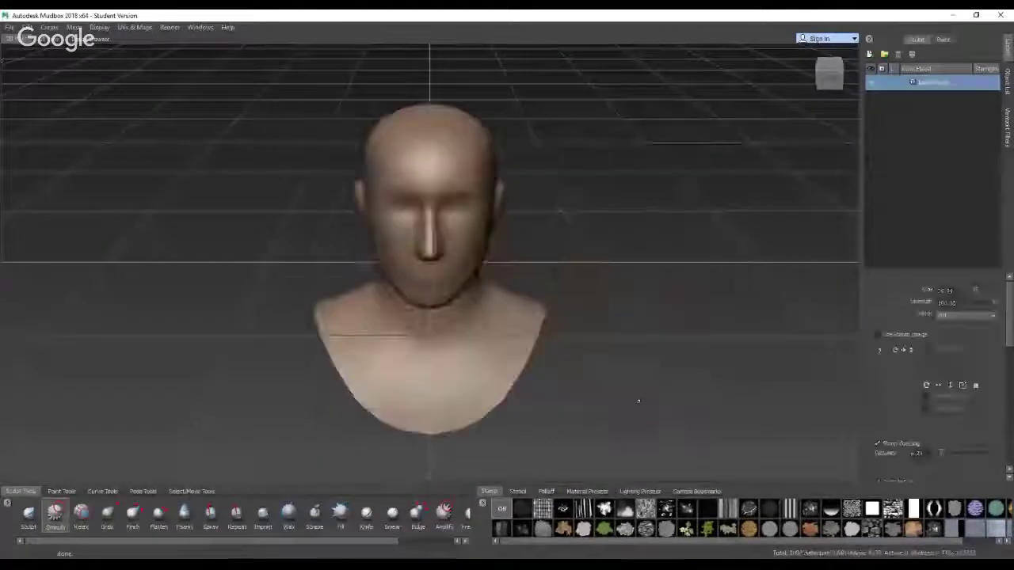
alt+drag(638, 401, 729, 365)
scroll(638, 365, up, 3)
alt+drag(639, 364, 633, 384)
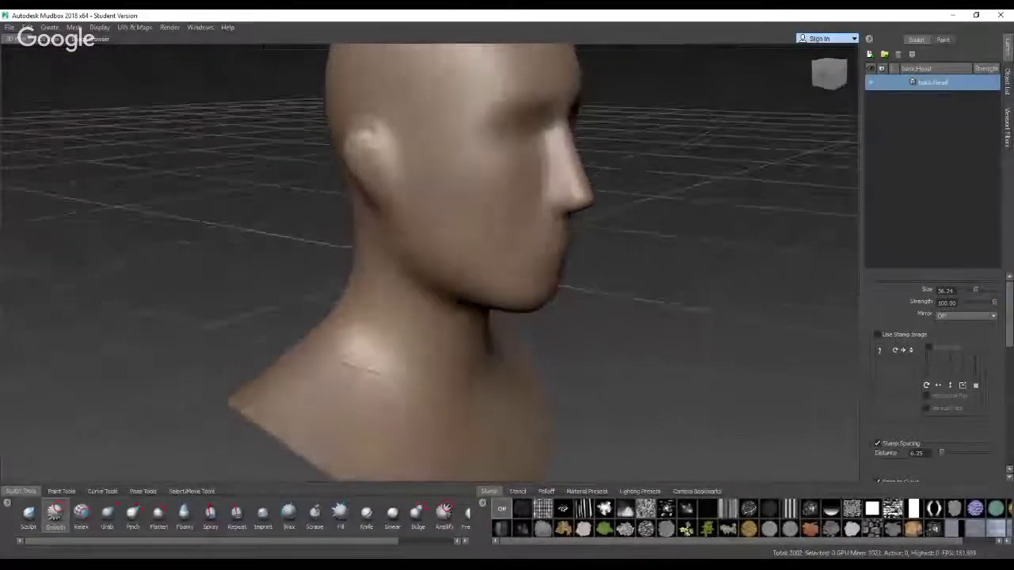
Reshape the head's profile with the Grab brush at size 36.24 and strength 100, extending the chin and nose and adjusting the brow
click(107, 515)
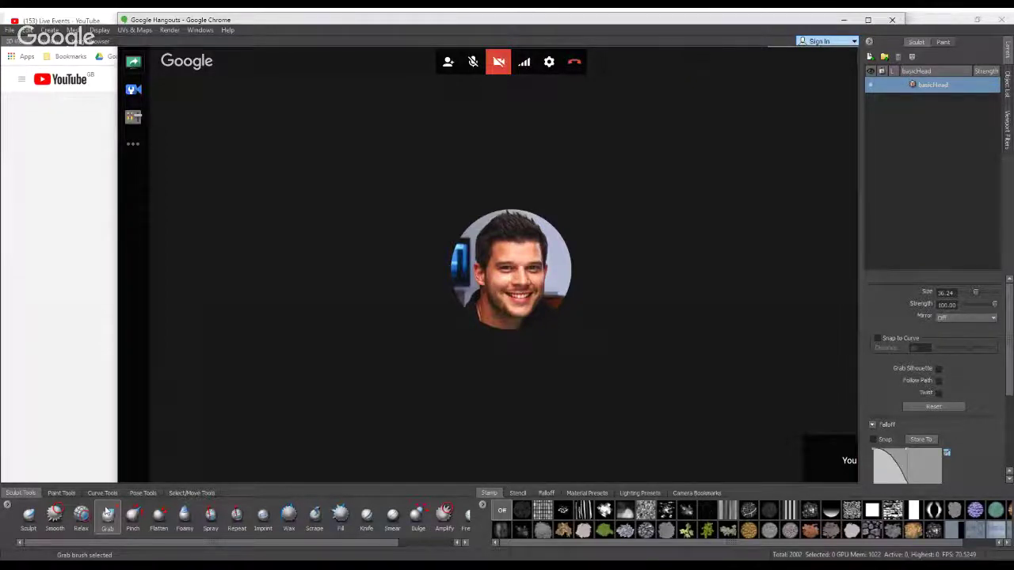
click(106, 511)
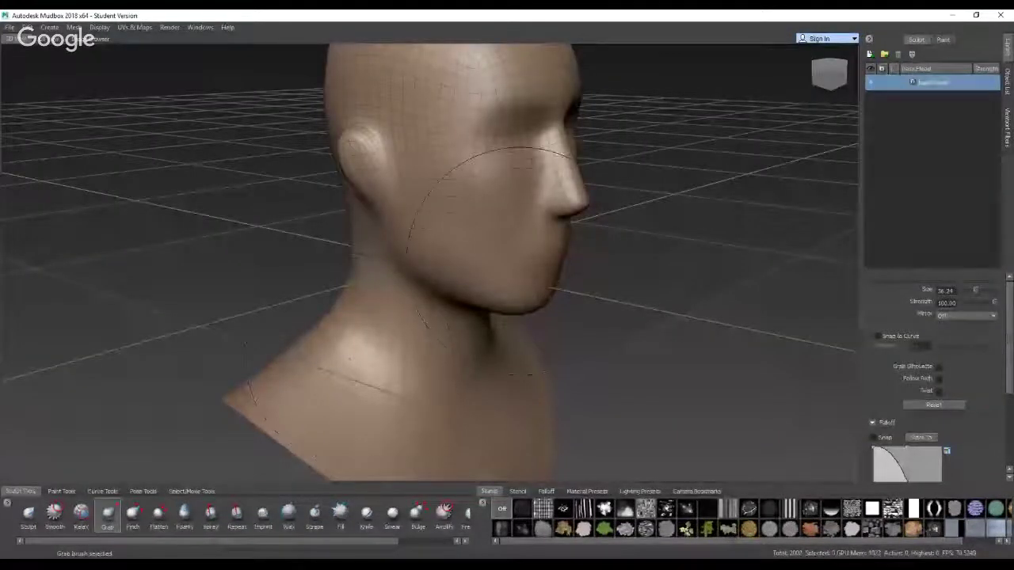
mouse_move(510, 267)
mouse_down()
mouse_move(485, 280)
mouse_move(578, 309)
mouse_up()
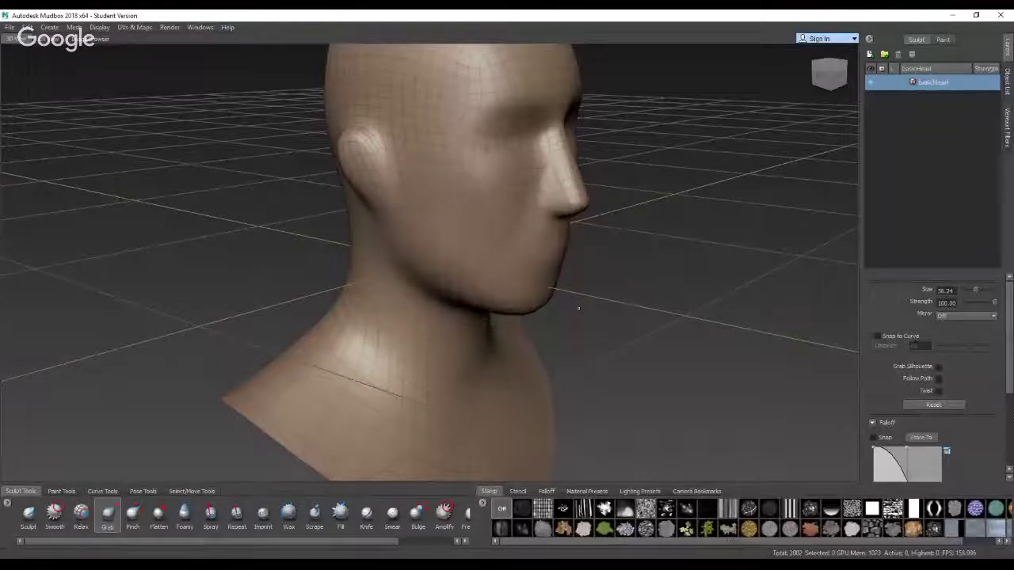
alt+drag(662, 335, 606, 305)
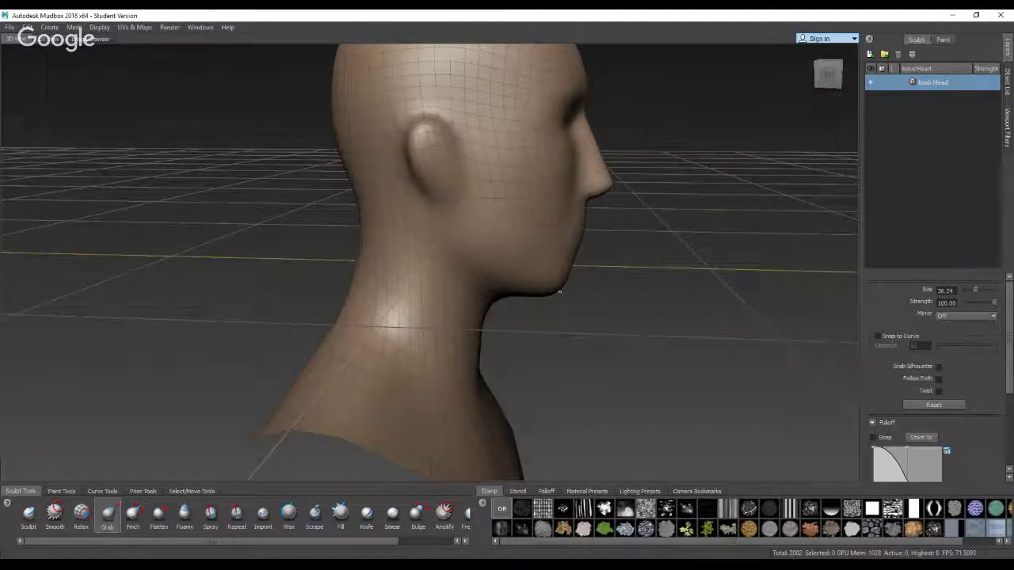
drag(556, 287, 585, 304)
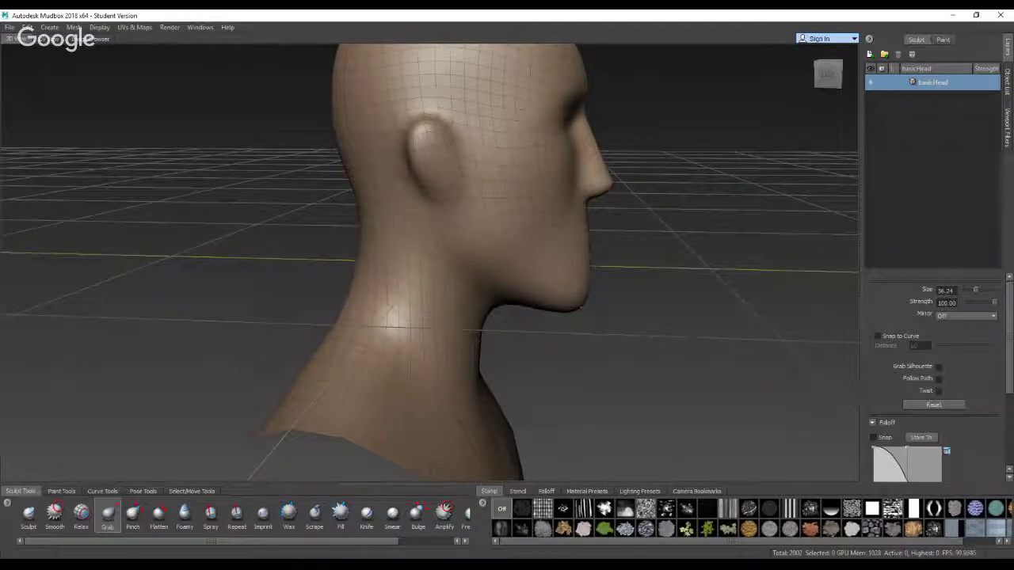
drag(596, 177, 633, 184)
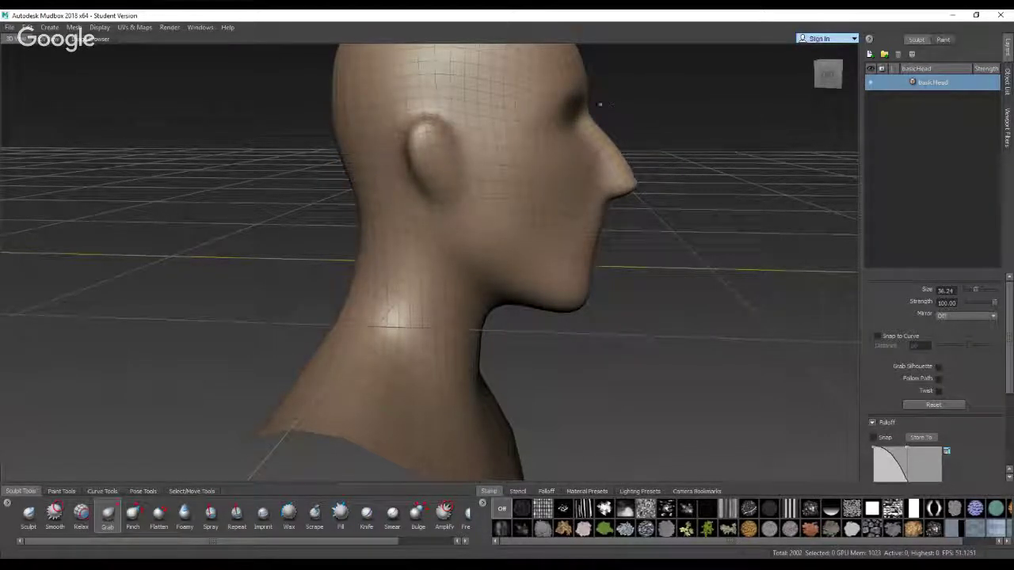
drag(600, 104, 614, 101)
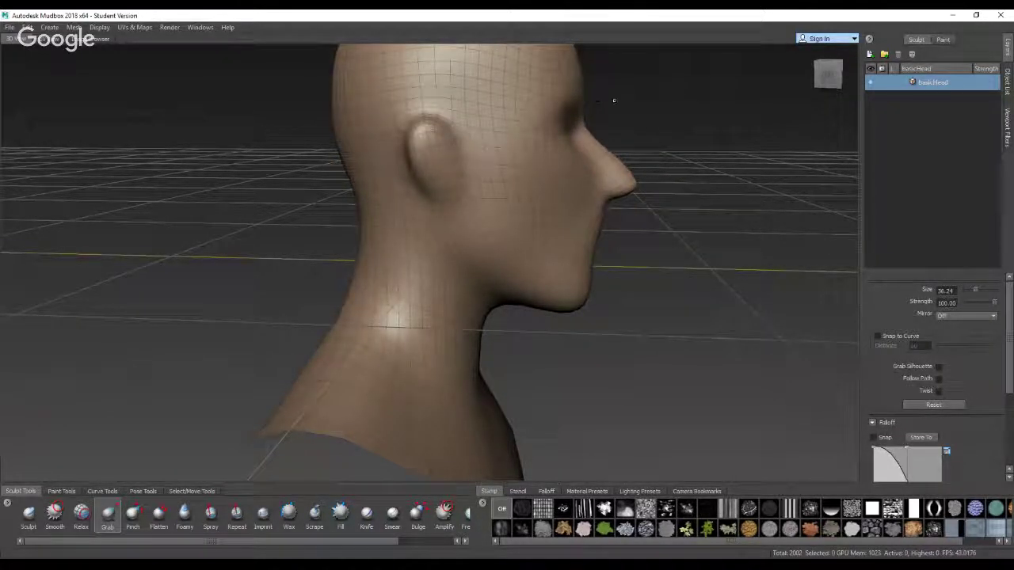
Turn on X mirroring for the Grab brush and reshape the head's front, widening the jaw symmetrically and adjusting the chin
alt+drag(652, 185, 473, 169)
click(962, 316)
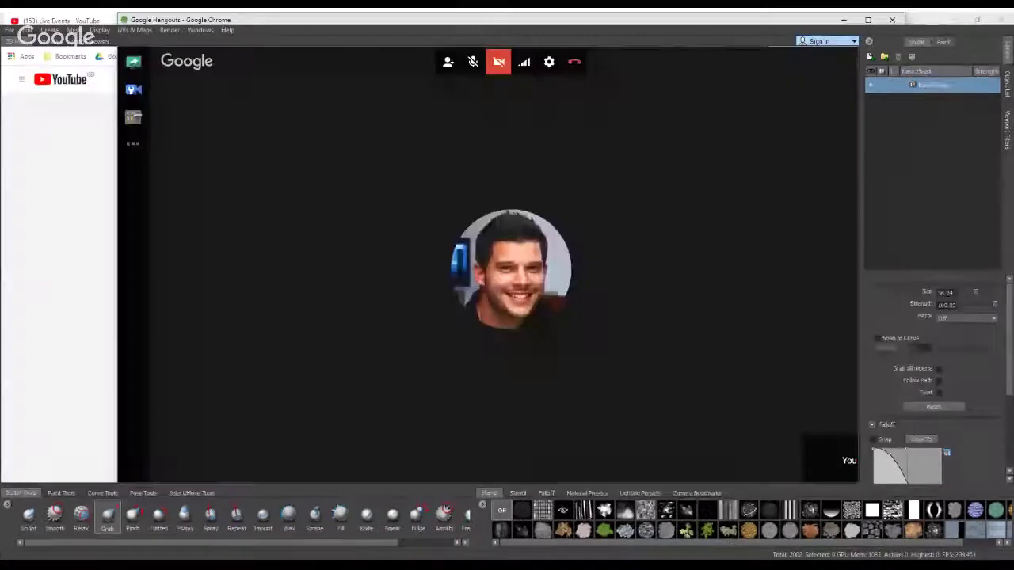
click(955, 326)
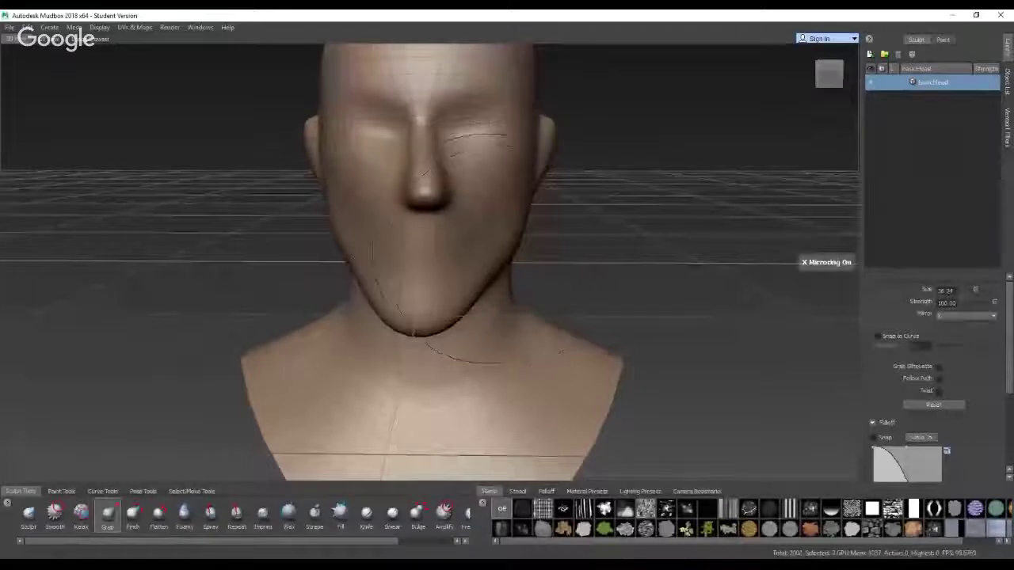
drag(502, 258, 532, 250)
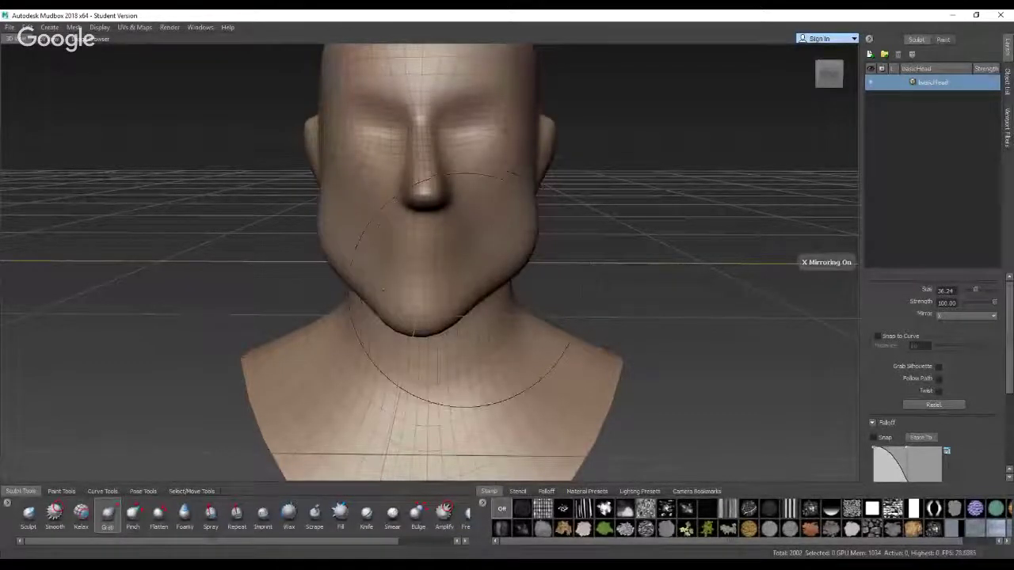
drag(473, 288, 485, 303)
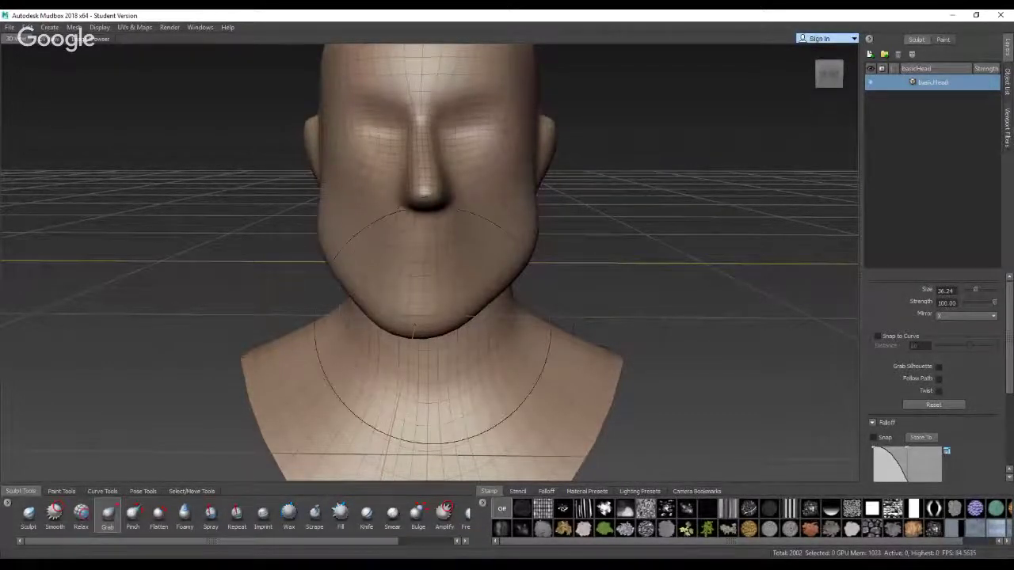
click(938, 316)
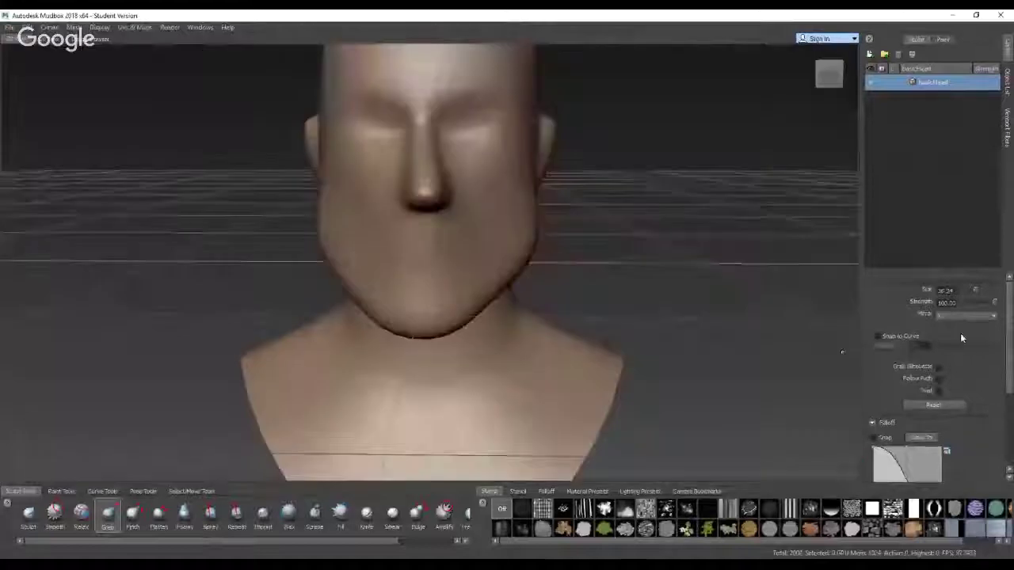
click(960, 332)
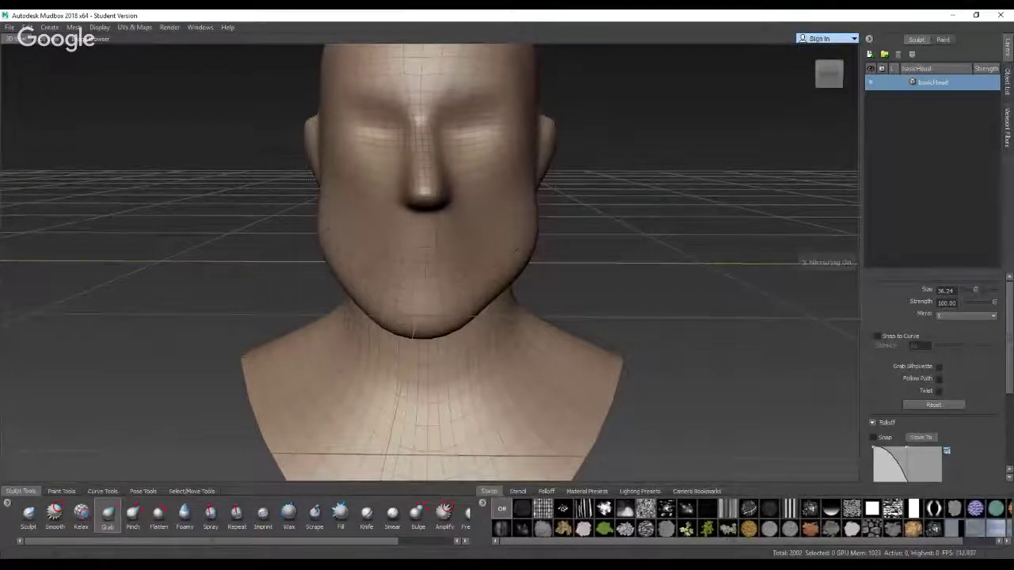
Reduce the Grab brush to size 5.44 and widen the nostrils symmetrically
key(bracketleft)
key(bracketleft)
key(bracketleft)
key(bracketleft)
key(bracketleft)
key(bracketleft)
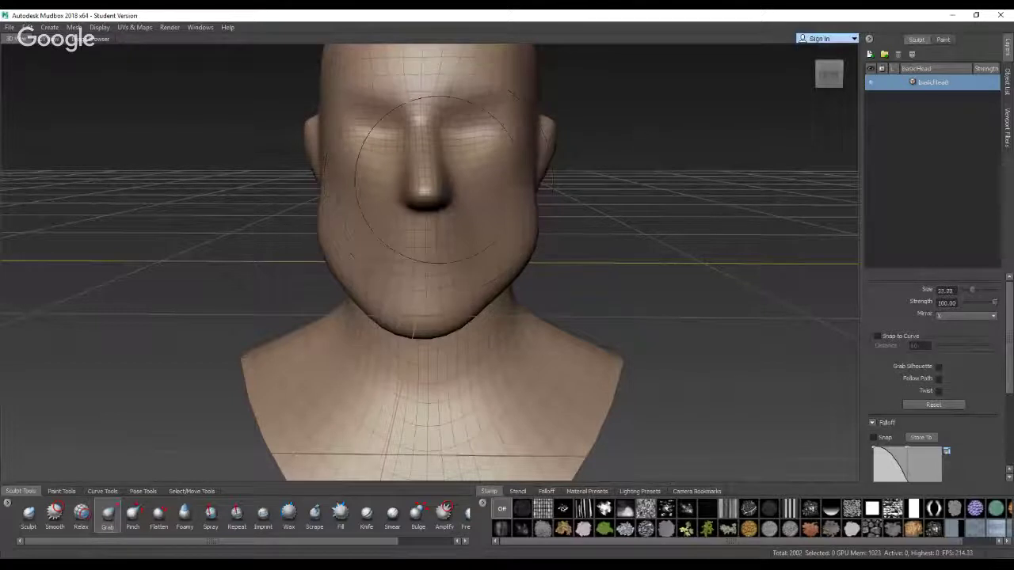
key(bracketleft)
key(bracketleft)
key(bracketleft)
key(bracketleft)
key(bracketleft)
key(bracketleft)
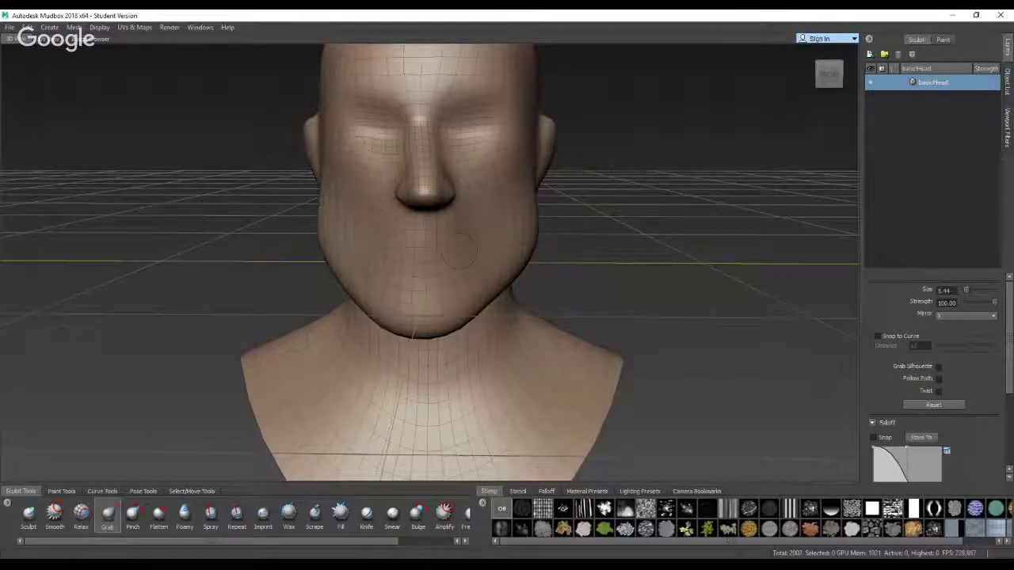
Examine the reshaped nose, jaw and chin from both sides, the front and a three-quarter angle
alt+drag(458, 252, 255, 194)
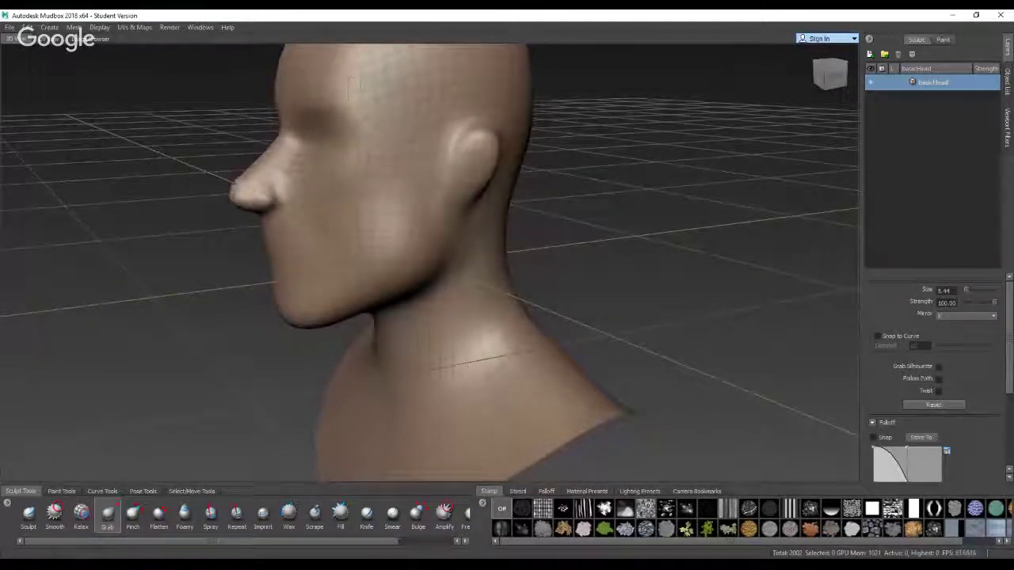
key(shift+w)
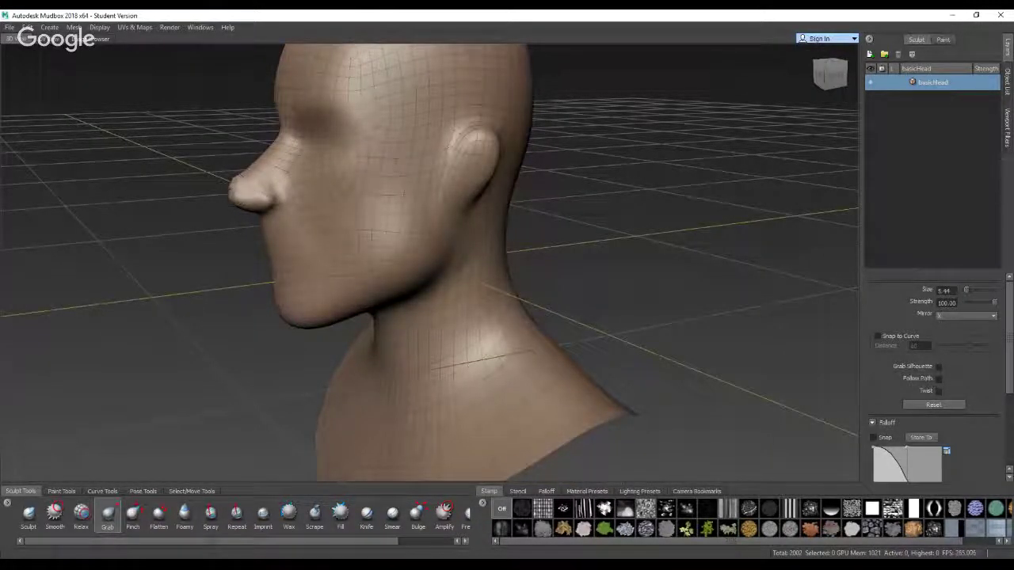
alt+drag(256, 198, 438, 171)
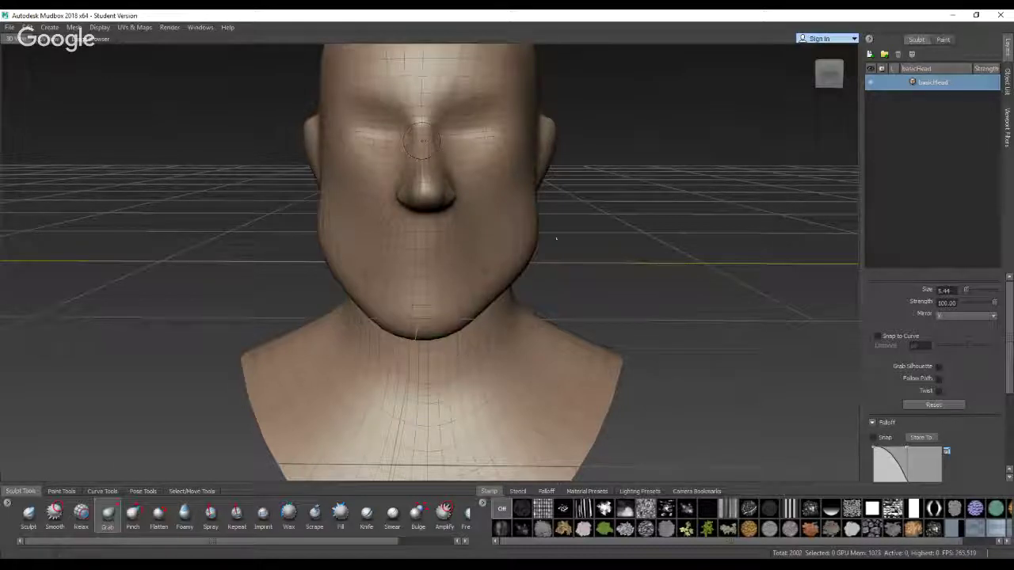
alt+drag(406, 146, 625, 245)
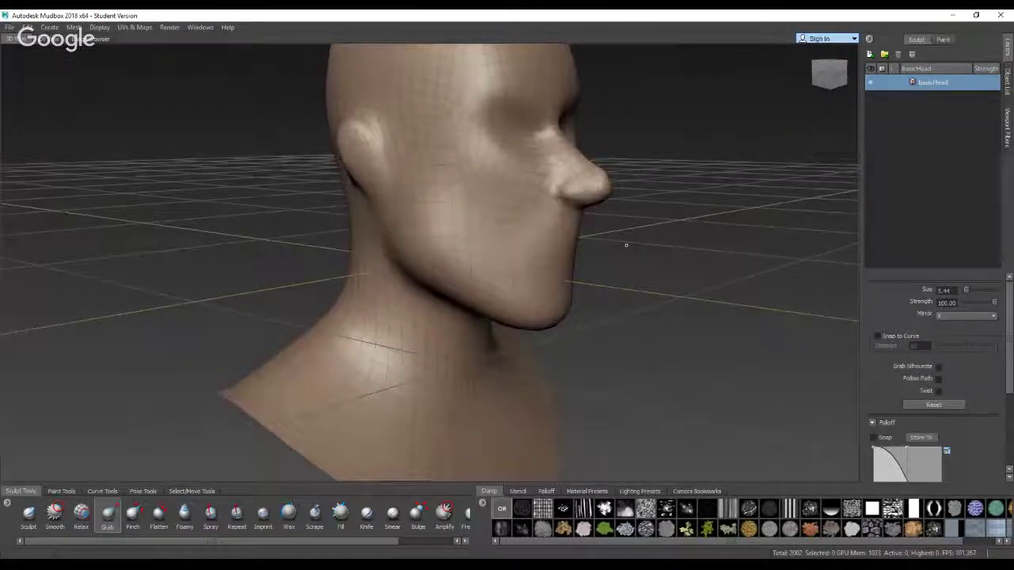
key(shift+w)
alt+drag(526, 289, 277, 295)
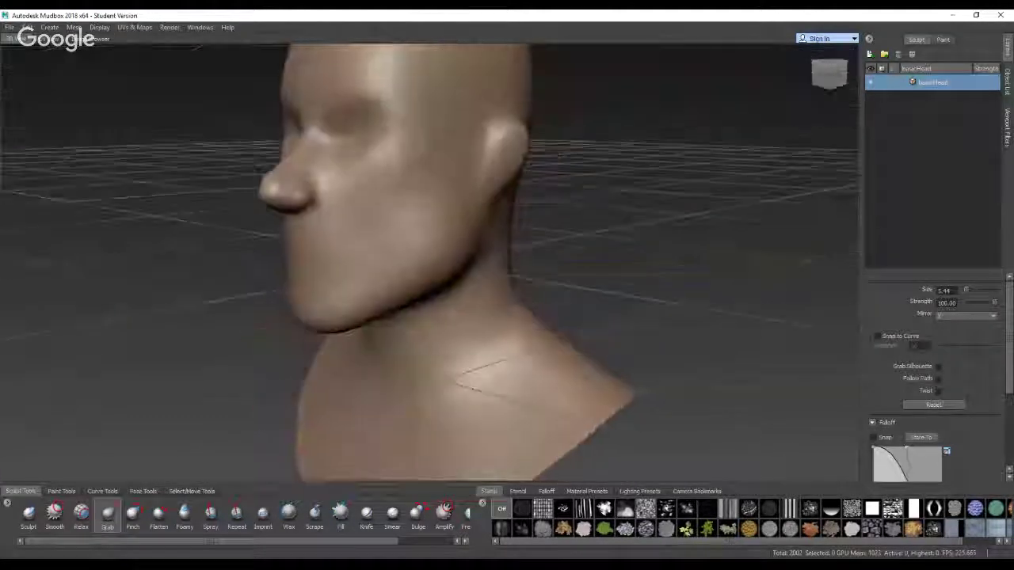
alt+drag(428, 247, 368, 289)
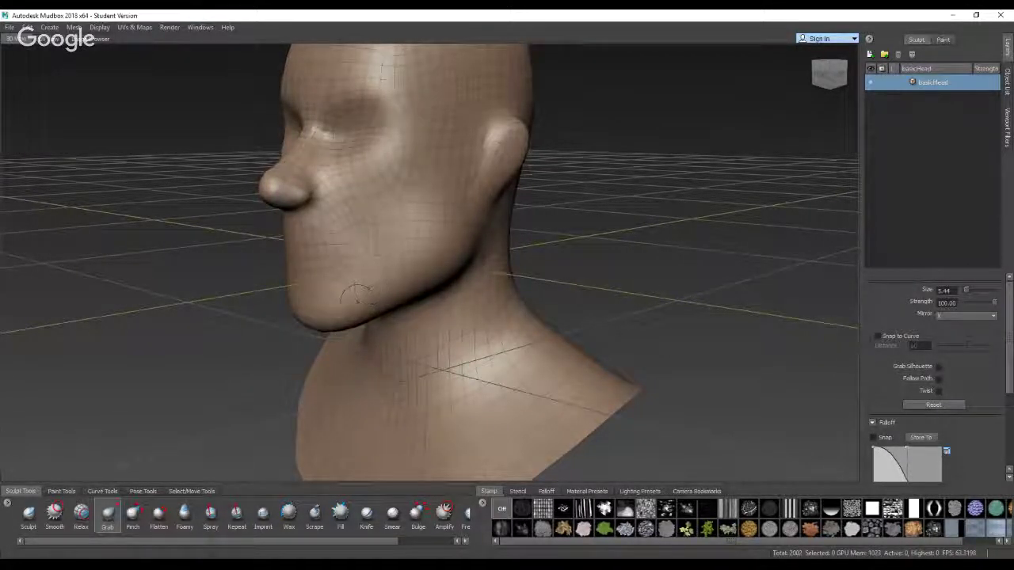
mouse_move(364, 293)
alt+mouse_down()
mouse_move(366, 307)
mouse_move(356, 298)
mouse_move(390, 301)
mouse_move(411, 287)
mouse_move(426, 330)
mouse_move(428, 302)
mouse_move(417, 294)
alt+mouse_up()
alt+drag(519, 263, 527, 261)
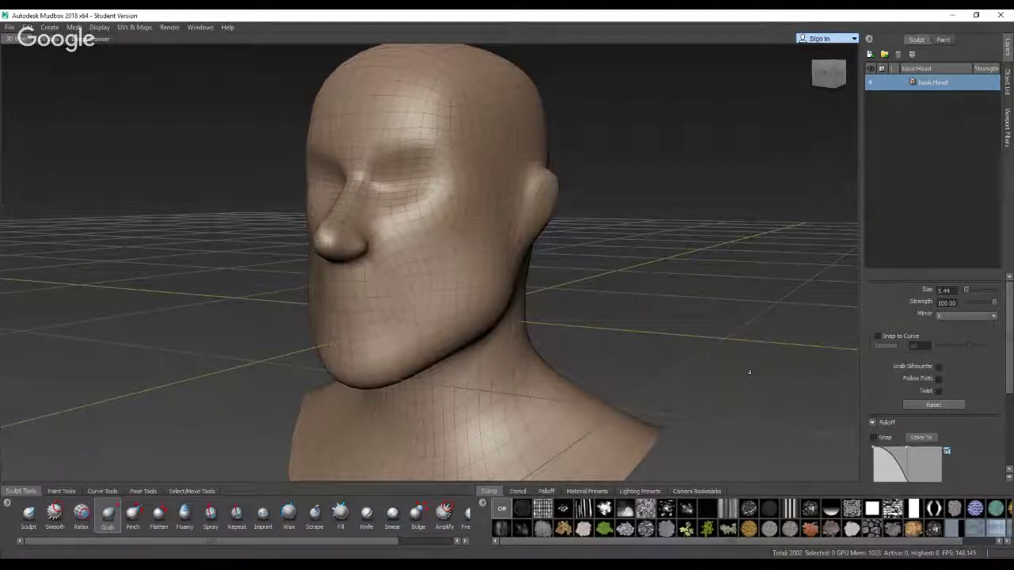
Subdivide the head mesh up to level 3
key(shift+d)
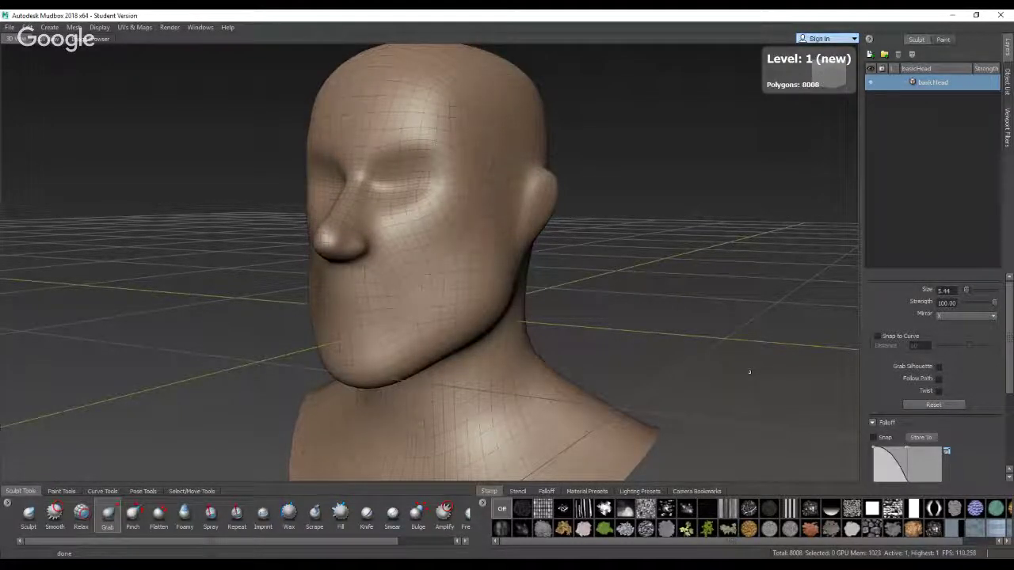
key(shift+d)
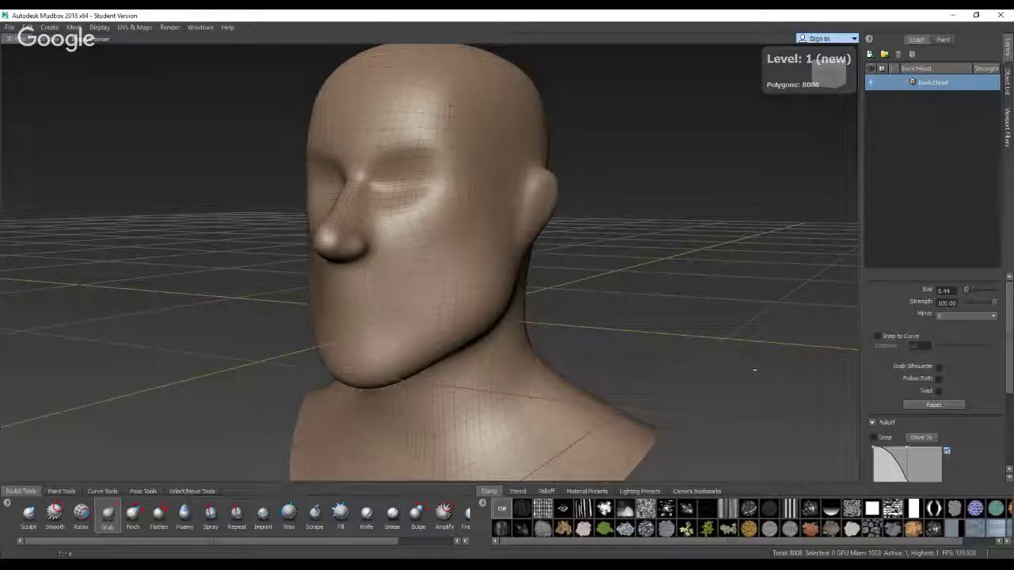
key(shift+d)
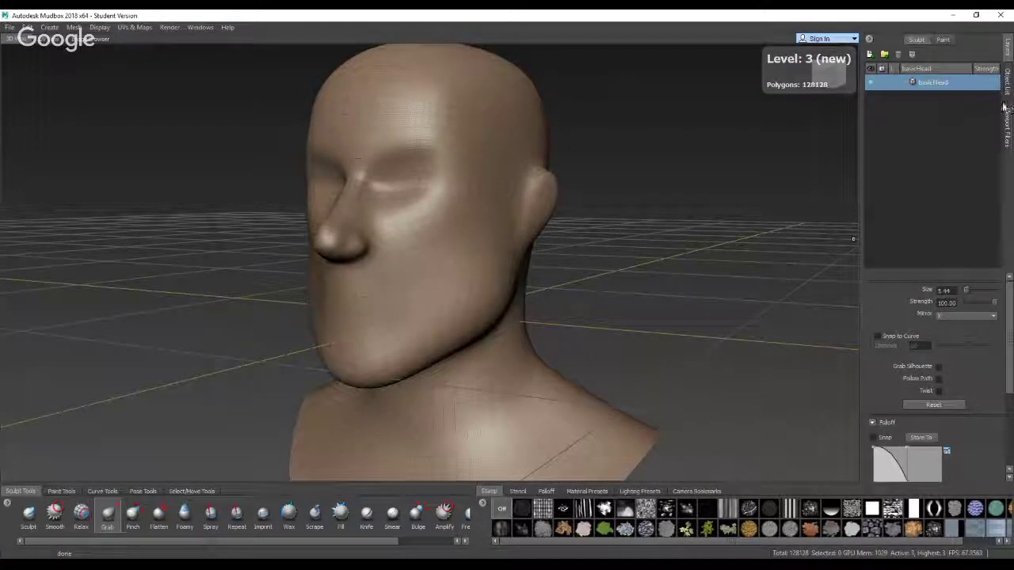
Look at the paint layers, return to the sculpt layers and add a new sculpt layer above the basic head
click(942, 40)
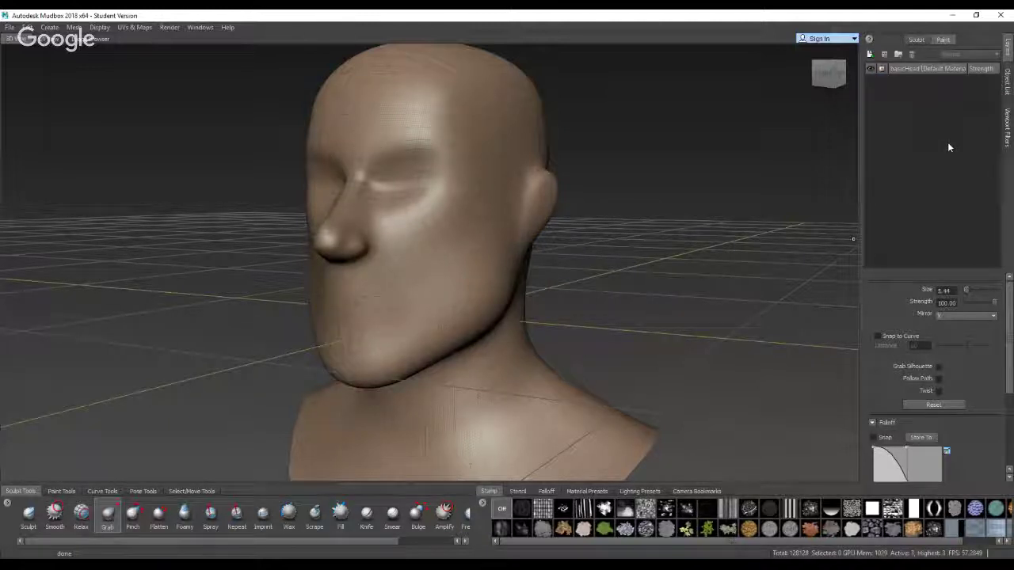
click(917, 40)
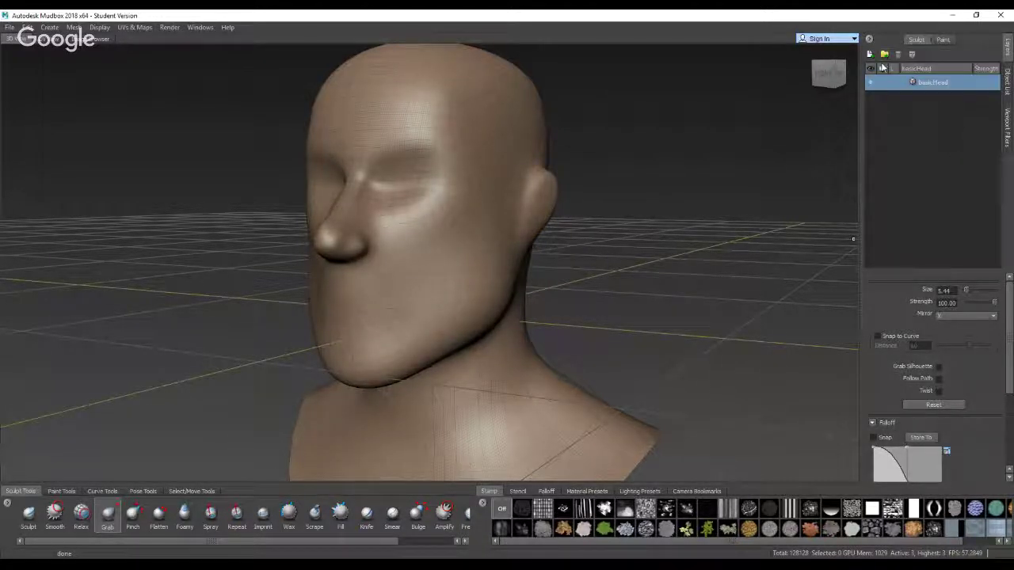
click(871, 54)
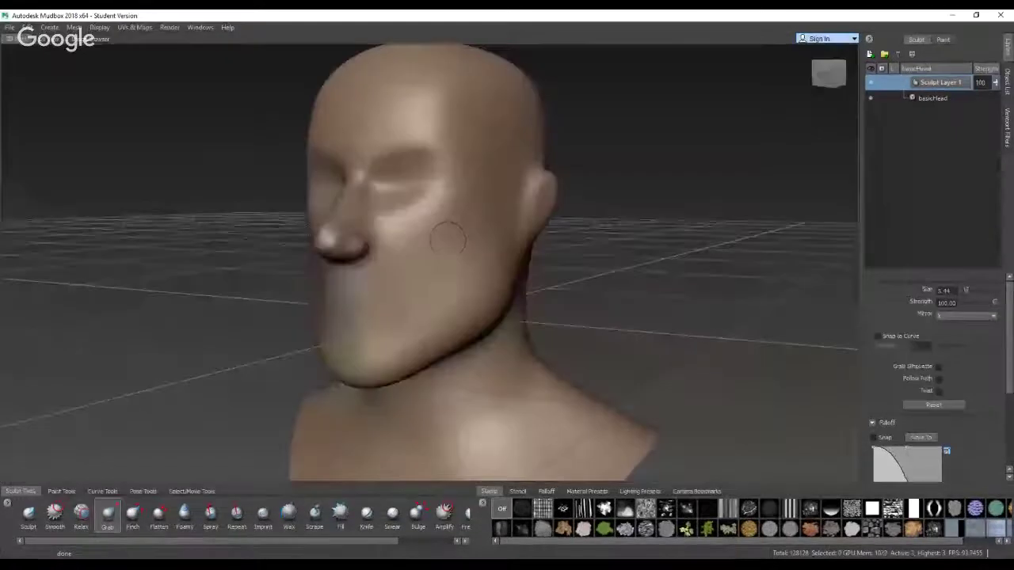
Try a Grab stroke and a mirrored Sculpt stroke at strength 24.60 on the cheek, undoing each
mouse_move(450, 235)
mouse_down()
mouse_move(396, 300)
mouse_move(450, 241)
mouse_up()
key(ctrl+z)
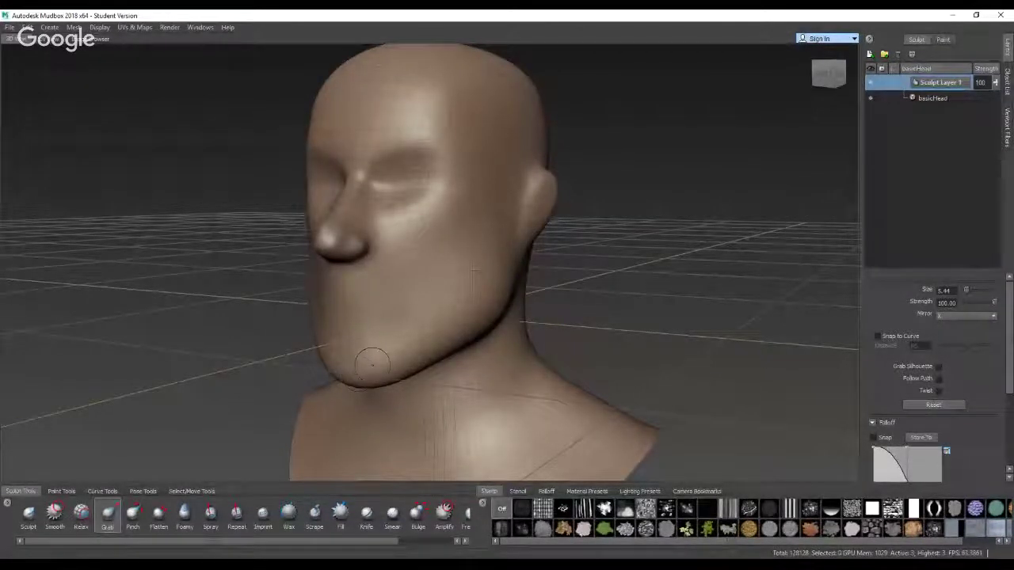
key(1)
mouse_move(455, 215)
mouse_down()
mouse_move(466, 252)
mouse_move(428, 319)
mouse_up()
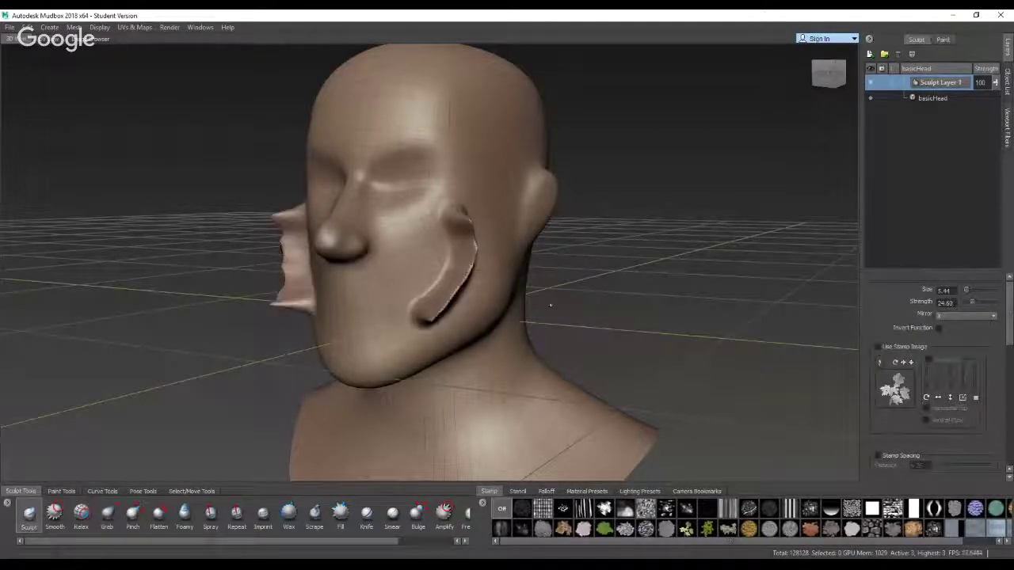
key(ctrl+z)
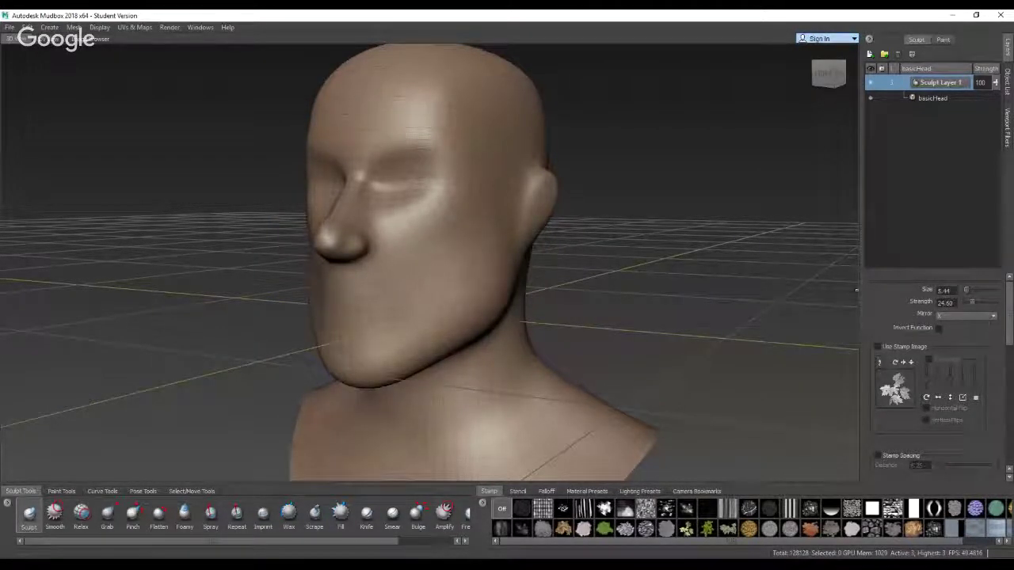
Lower the Sculpt brush strength to 1.80 and build several slanting ridges across the cheek below the eye
drag(972, 301, 966, 301)
drag(467, 212, 449, 269)
mouse_move(461, 212)
mouse_down()
mouse_move(431, 257)
mouse_move(412, 241)
mouse_up()
drag(445, 194, 396, 225)
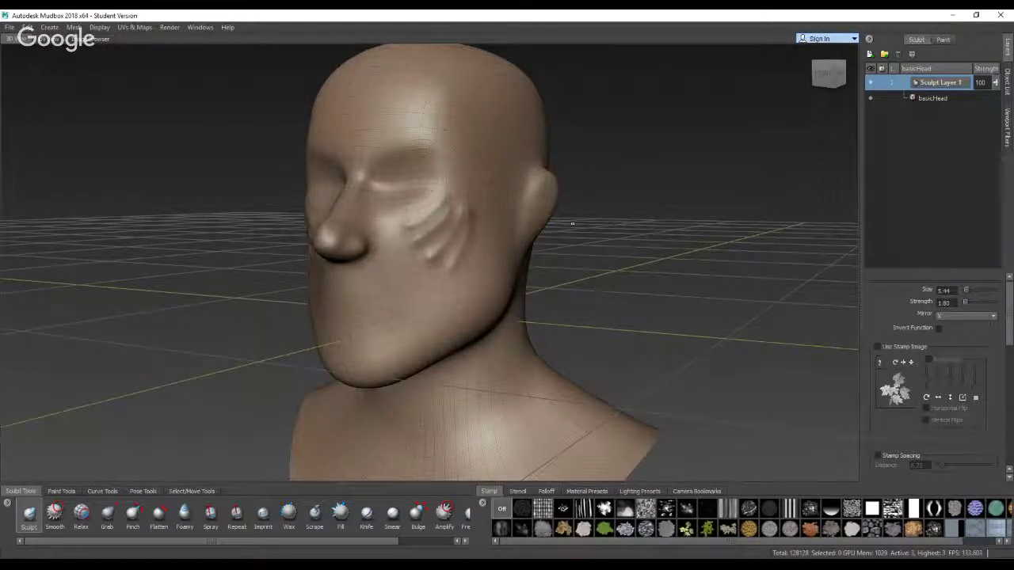
Vary the strength of Sculpt Layer 1 to fade the cheek ridges, and return it to 100
mouse_move(997, 85)
mouse_down()
mouse_move(987, 152)
mouse_move(993, 73)
mouse_up()
click(996, 84)
drag(996, 84, 1004, 61)
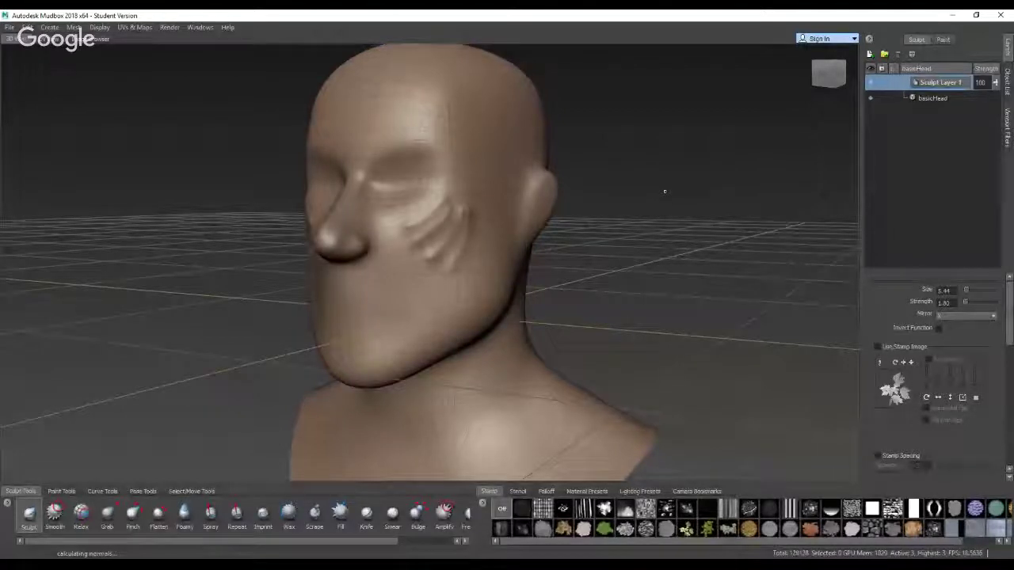
Step the head down to subdivision level 2 to check the sculpt layer's level lock, and return to level 3
key(Page_Down)
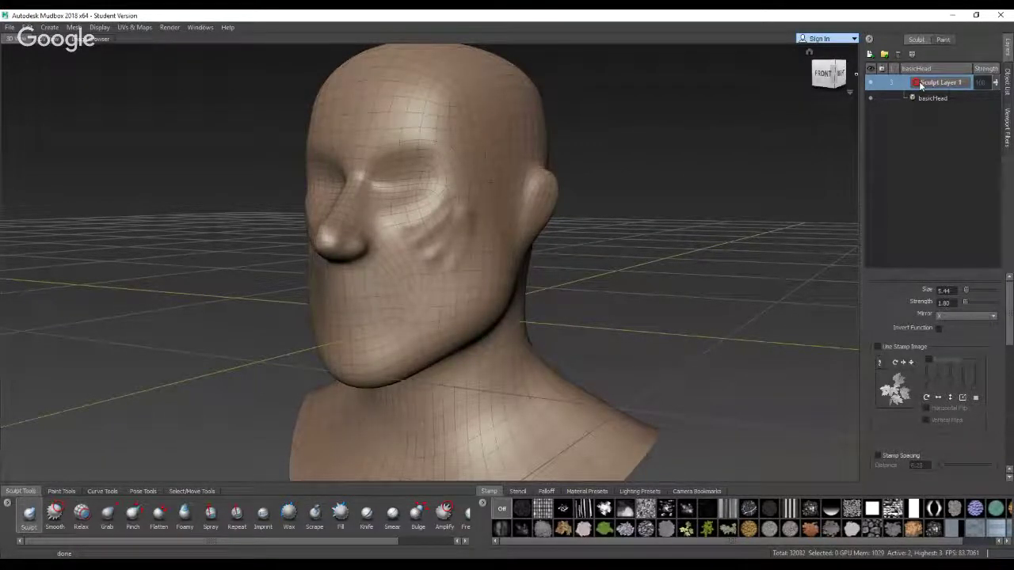
key(Page_Up)
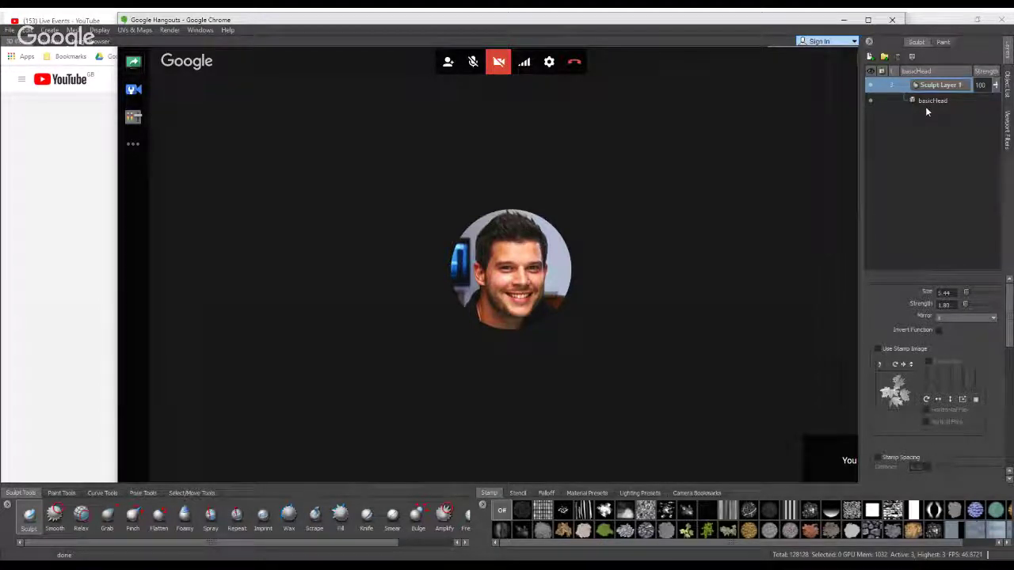
click(926, 107)
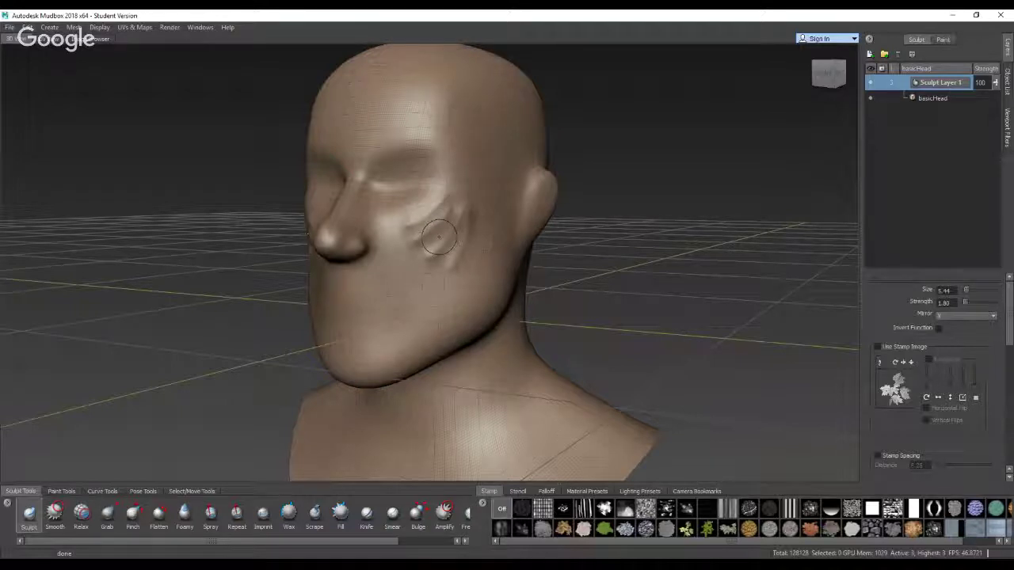
Strengthen a cheek ridge with the Sculpt brush at strength 1.80 and tighten its crease with the Pinch brush at strength 15
mouse_move(439, 205)
mouse_down()
mouse_move(409, 231)
mouse_move(448, 203)
mouse_move(410, 237)
mouse_up()
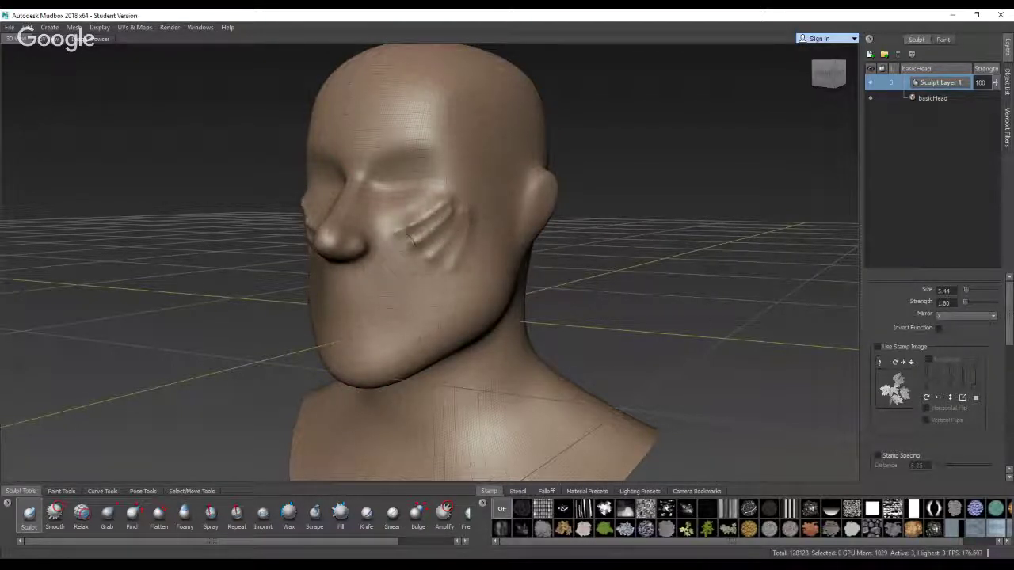
click(133, 515)
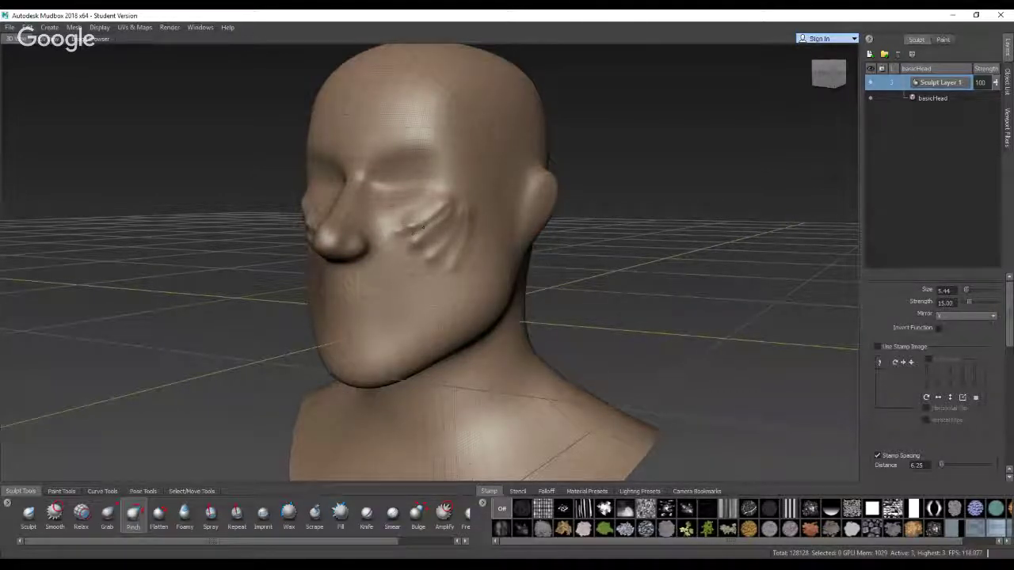
scroll(435, 217, up, 2)
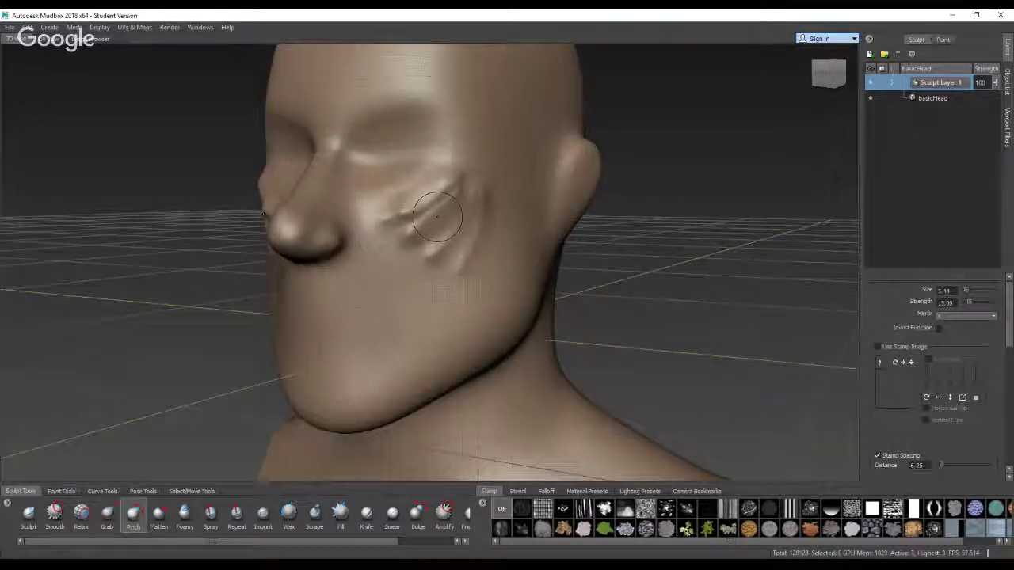
scroll(435, 217, up, 3)
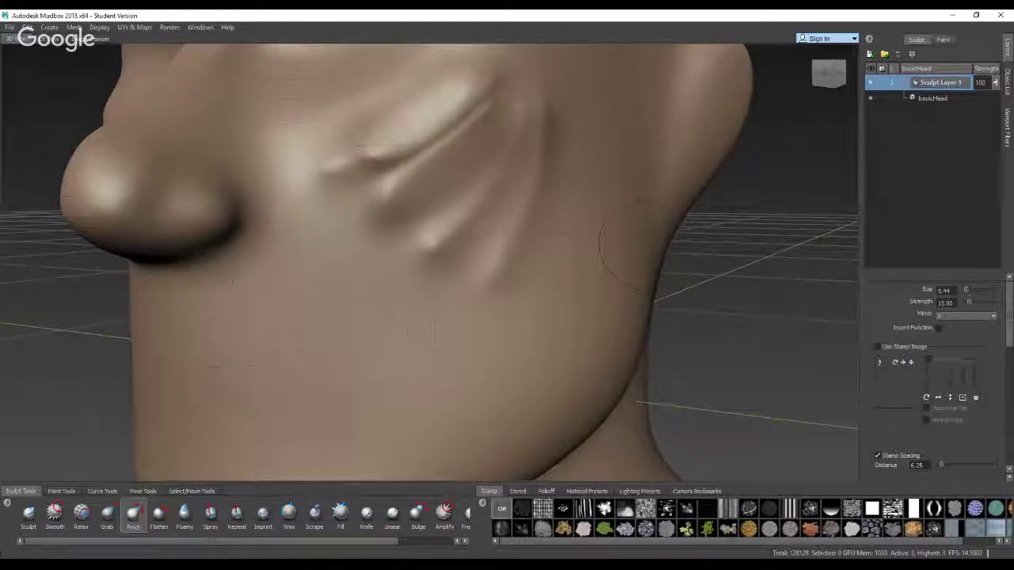
Flatten the cheek ridges with the Flatten brush at size 5.44 and strength 15
click(158, 515)
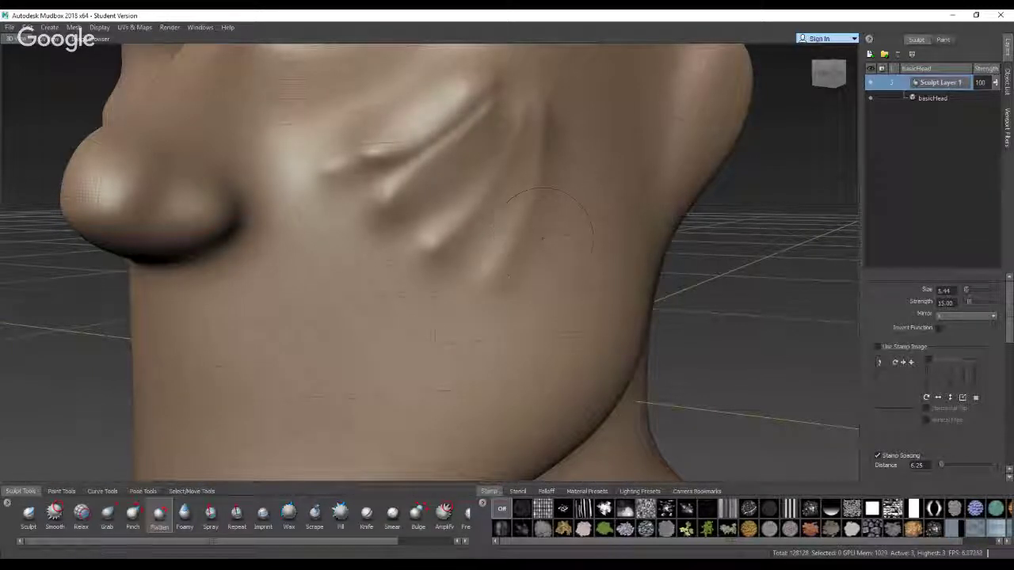
mouse_move(470, 267)
mouse_down()
mouse_move(443, 233)
mouse_move(378, 211)
mouse_move(493, 90)
mouse_move(381, 158)
mouse_move(469, 99)
mouse_move(380, 214)
mouse_move(475, 119)
mouse_move(356, 167)
mouse_up()
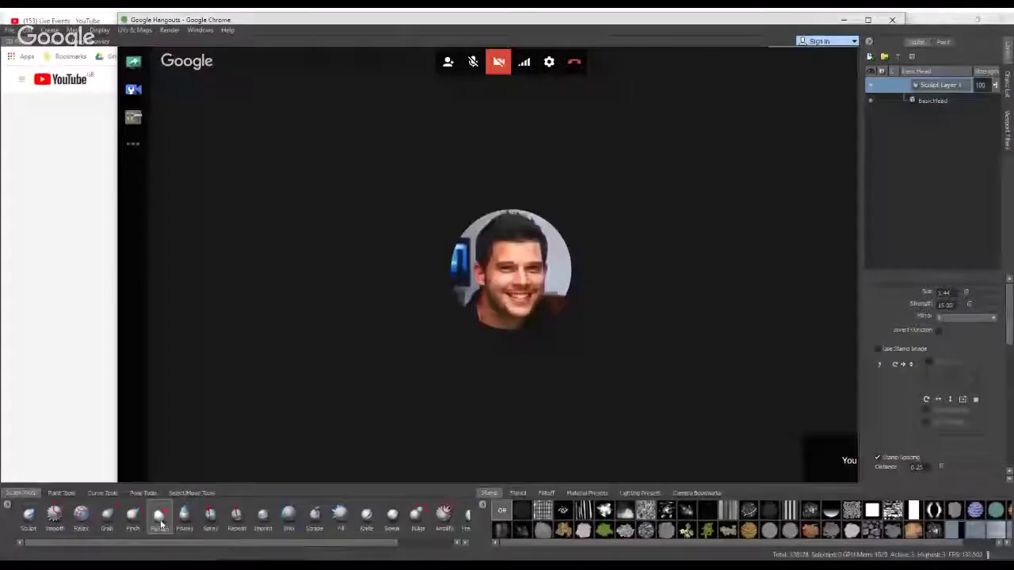
Try the Foamy brush on the cheek at size 5.44 and strength 15, and undo the stroke
click(184, 514)
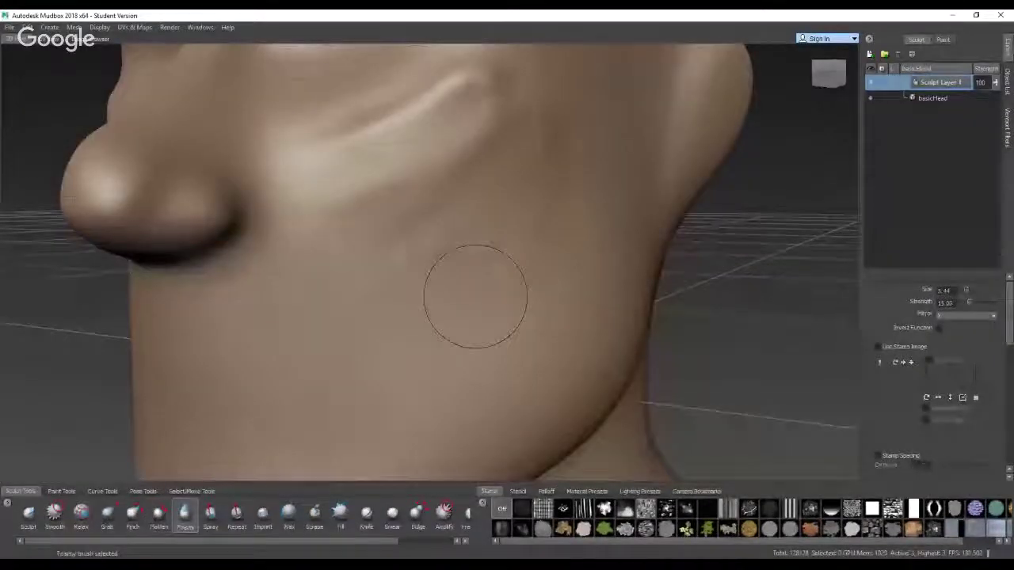
mouse_move(458, 252)
mouse_down()
mouse_move(421, 363)
mouse_move(511, 320)
mouse_move(466, 226)
mouse_up()
mouse_move(590, 273)
mouse_down()
mouse_move(576, 396)
mouse_move(547, 348)
mouse_move(536, 277)
mouse_up()
key(ctrl+z)
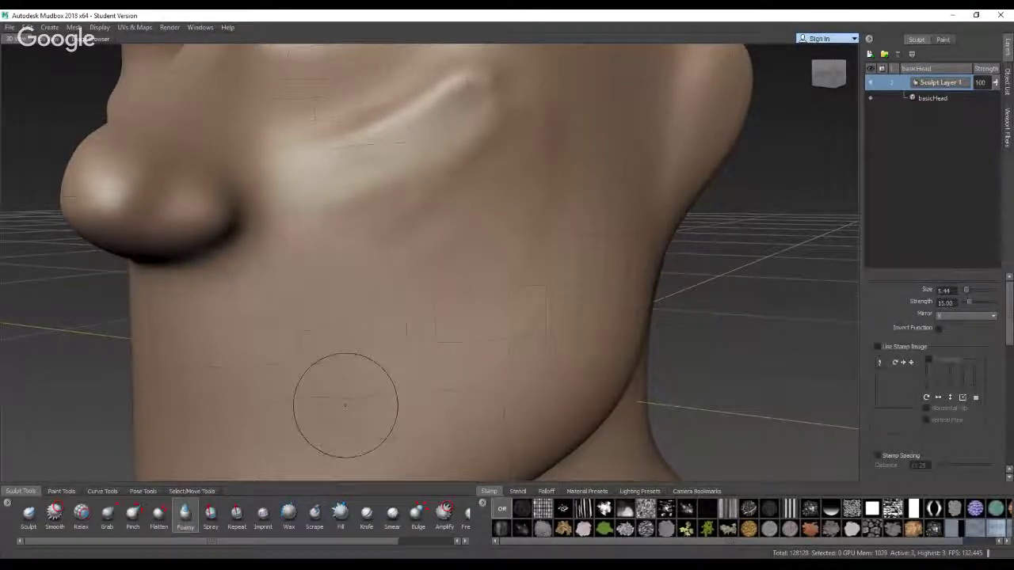
Try cutting a diagonal groove across the lower cheek with the Knife brush, lowering its strength to 3.50, and undo the cuts
drag(229, 541, 335, 543)
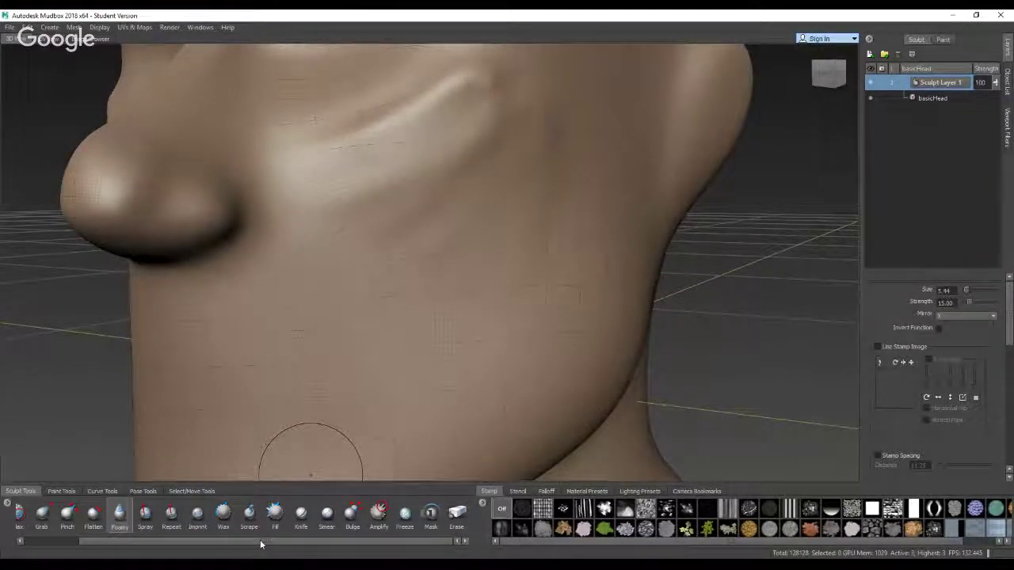
click(301, 514)
mouse_move(481, 277)
mouse_down()
mouse_move(421, 373)
mouse_move(275, 431)
mouse_up()
key(ctrl+z)
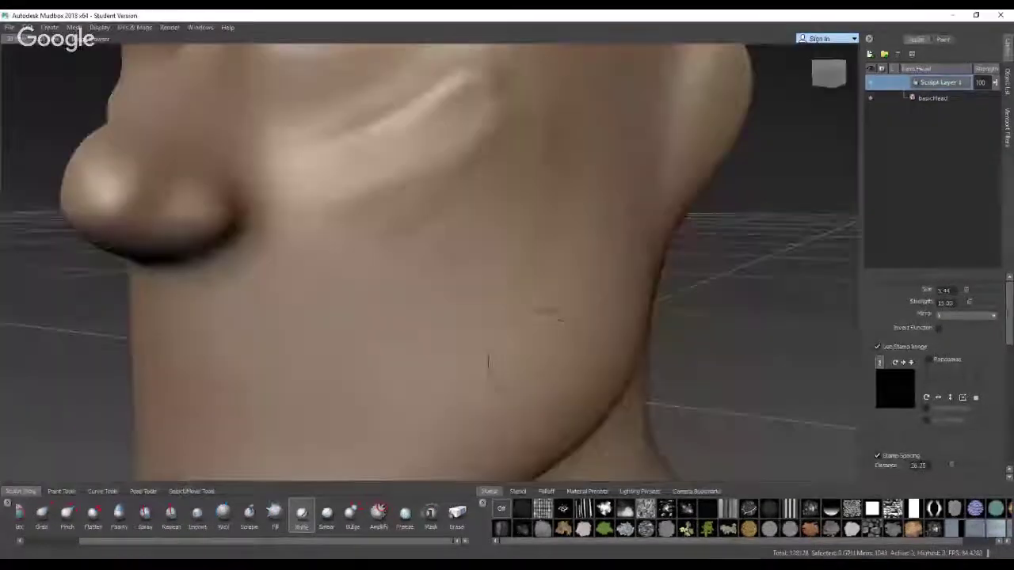
drag(968, 302, 966, 302)
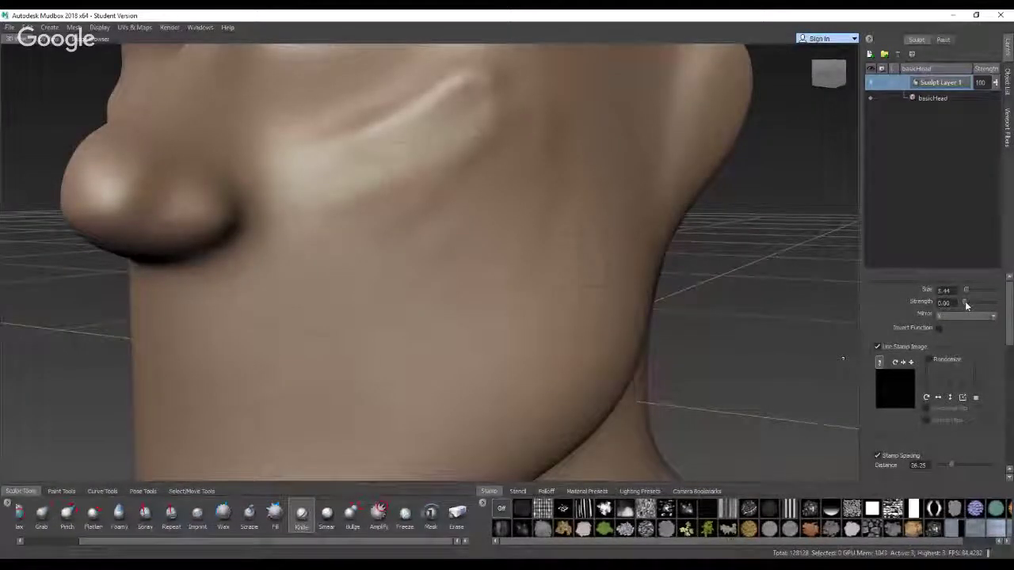
drag(497, 291, 342, 415)
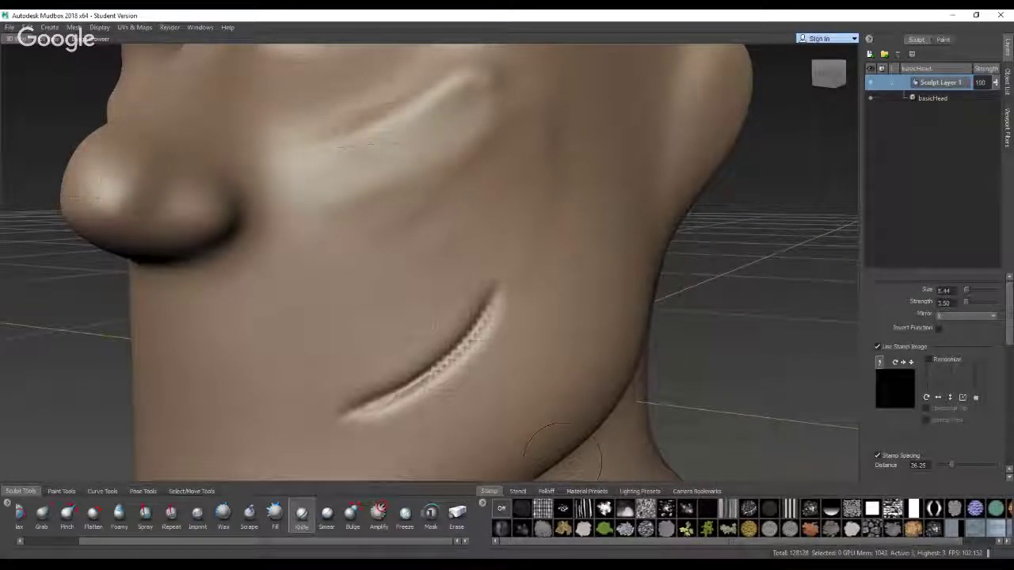
key(ctrl+z)
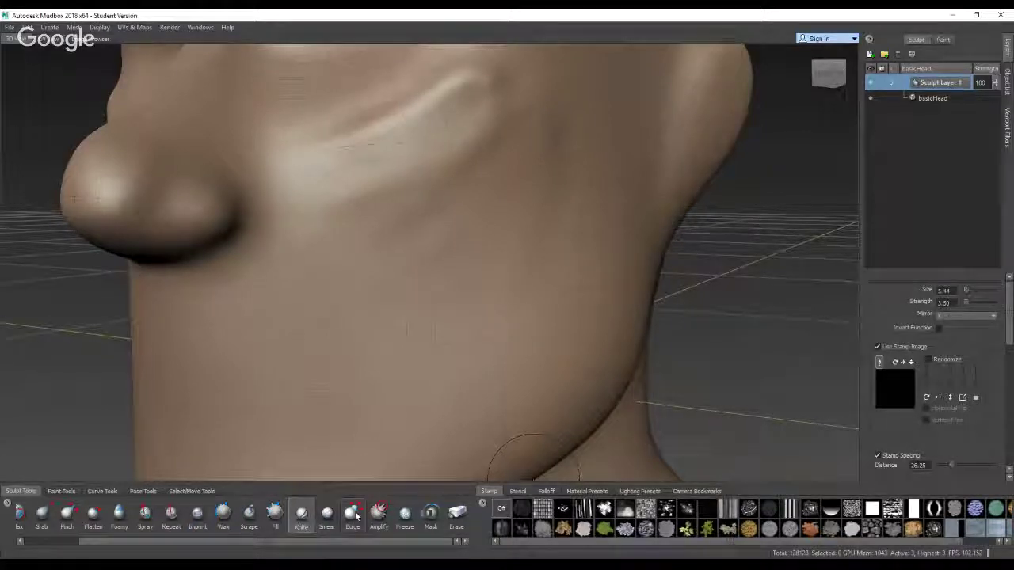
Inflate the nose tip with the Bulge brush at size 14.11 and strength 15, undoing a first stroke made with a smaller brush
click(356, 516)
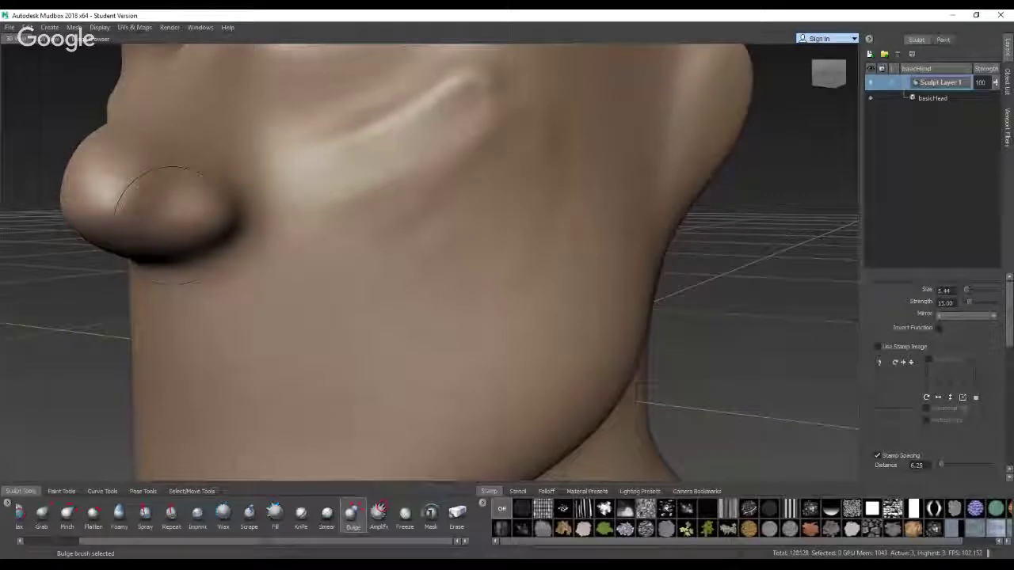
drag(101, 205, 118, 208)
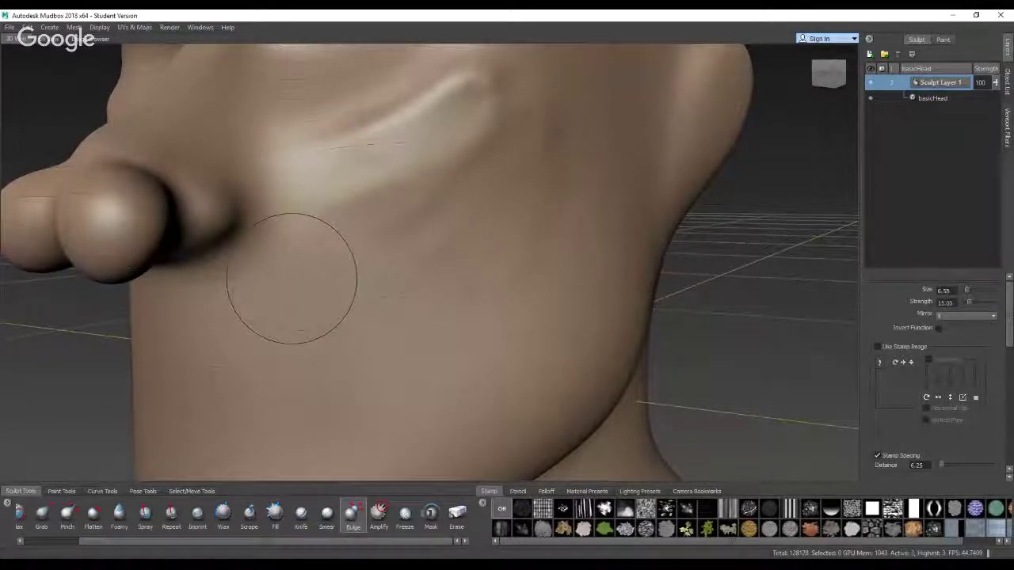
key(ctrl+z)
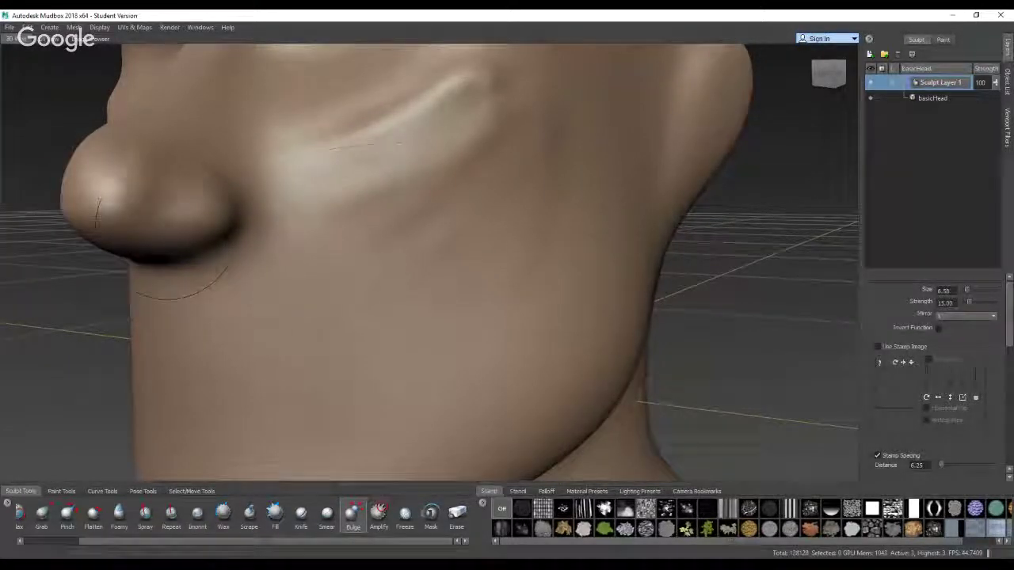
drag(136, 193, 190, 192)
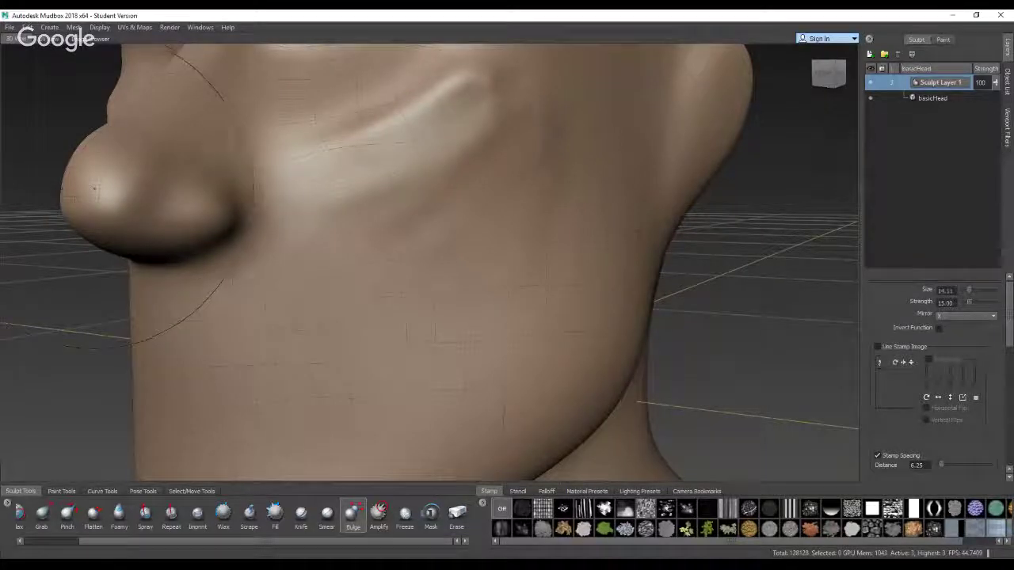
drag(107, 198, 115, 199)
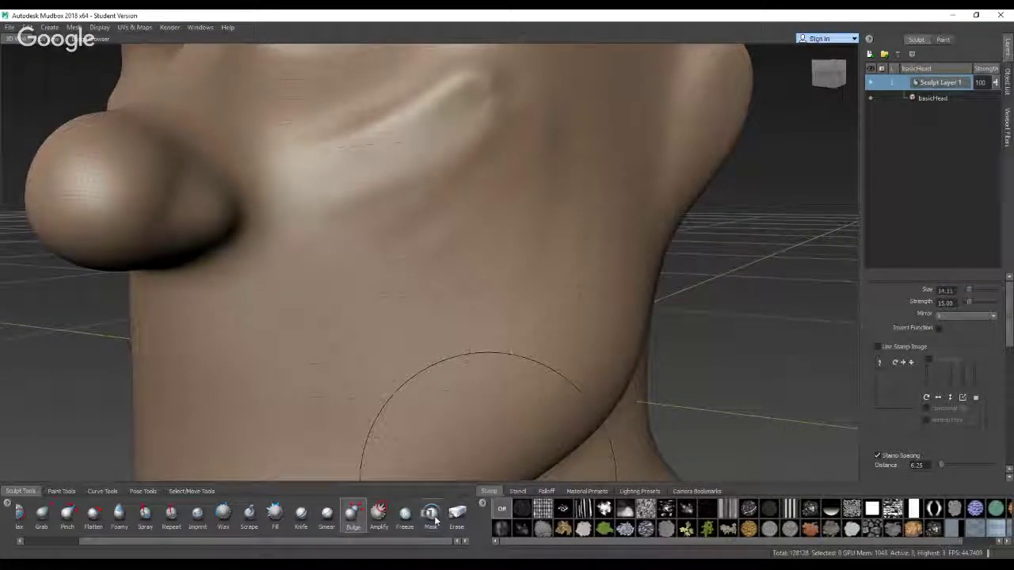
Freeze the cheek and mouth area around the nose with the Freeze brush at size 14.11 and strength 100
click(405, 516)
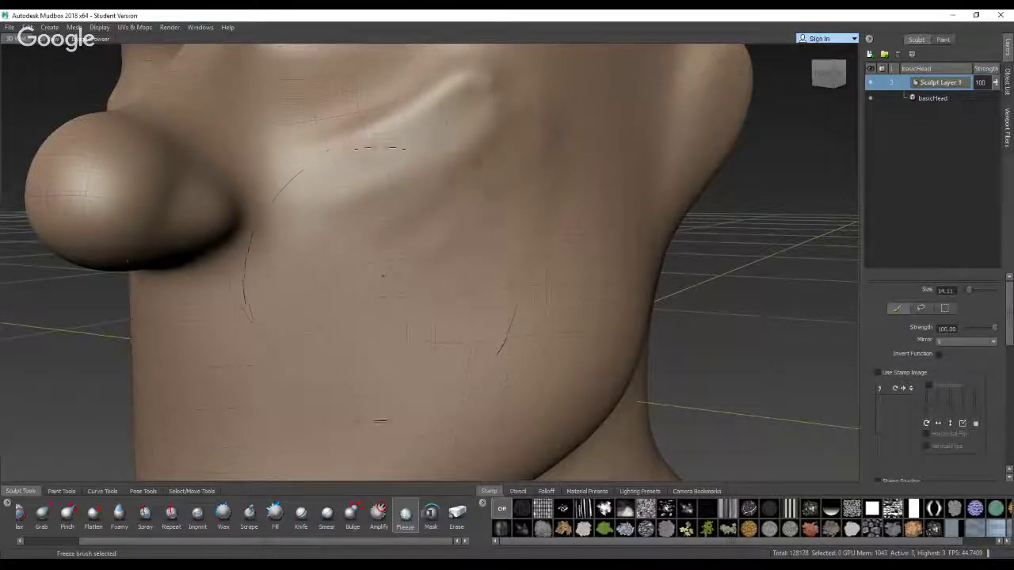
mouse_move(373, 229)
alt+mouse_down()
mouse_move(465, 237)
mouse_move(241, 198)
mouse_move(269, 191)
mouse_move(305, 324)
mouse_move(246, 333)
mouse_move(238, 273)
mouse_move(292, 194)
mouse_move(274, 152)
alt+mouse_up()
scroll(466, 237, down, 3)
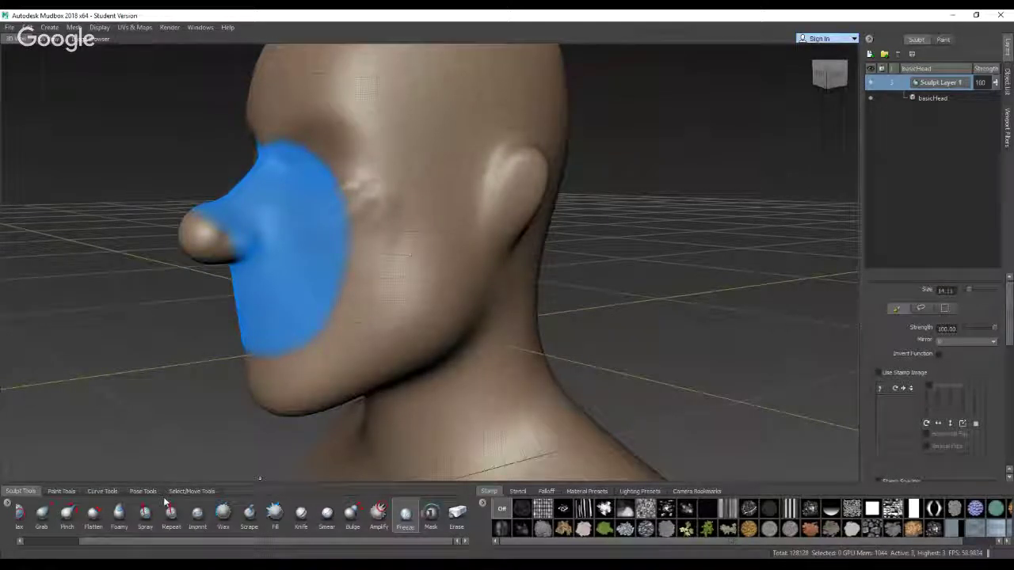
Try the Grab brush at strength 100 with the face partly frozen, and unfreeze the whole head
drag(175, 543, 111, 544)
click(30, 515)
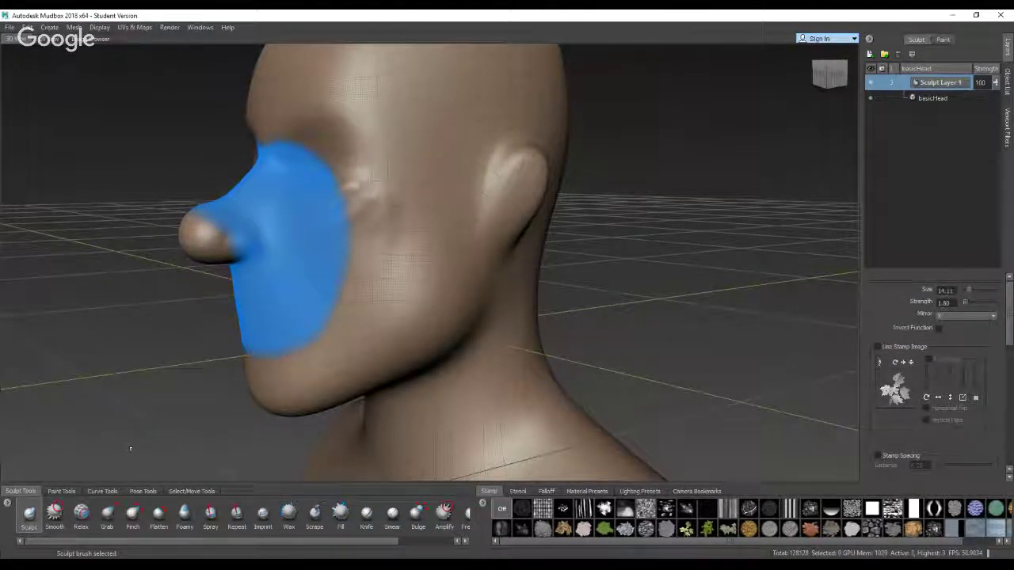
click(111, 523)
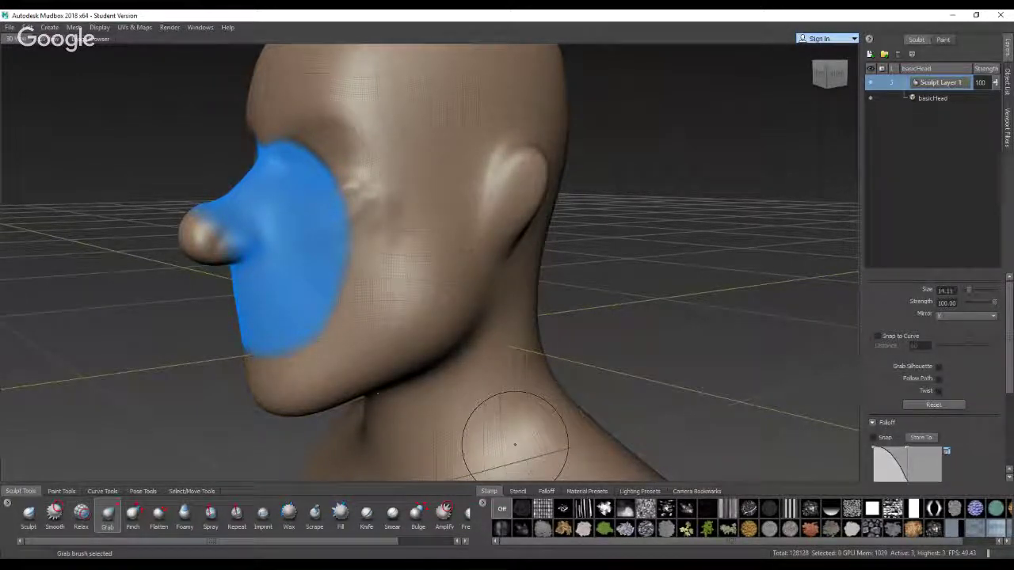
key(shift+u)
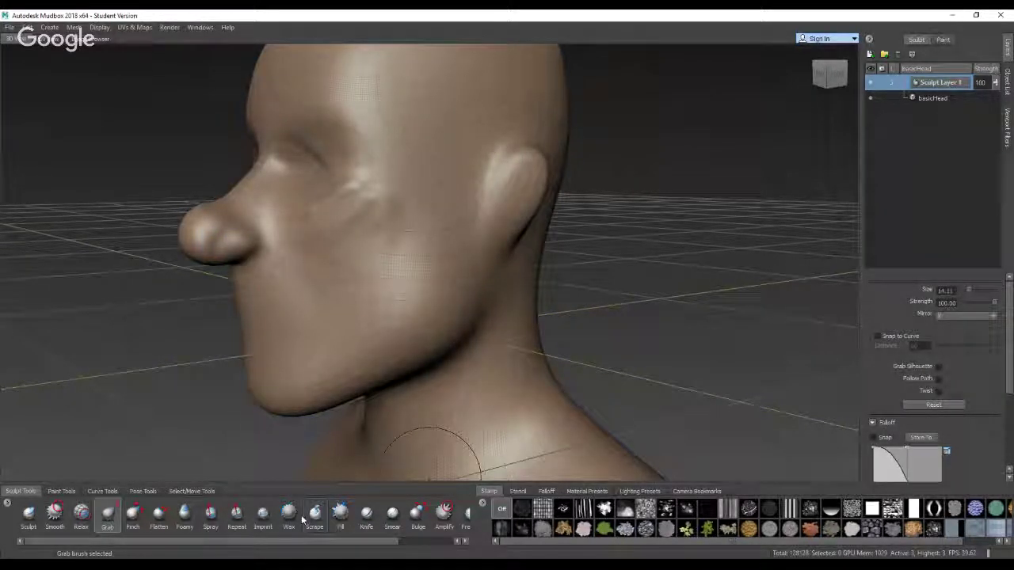
Freeze a curved strip along the jaw with the Freeze brush at strength 100, and undo it
drag(393, 545, 451, 544)
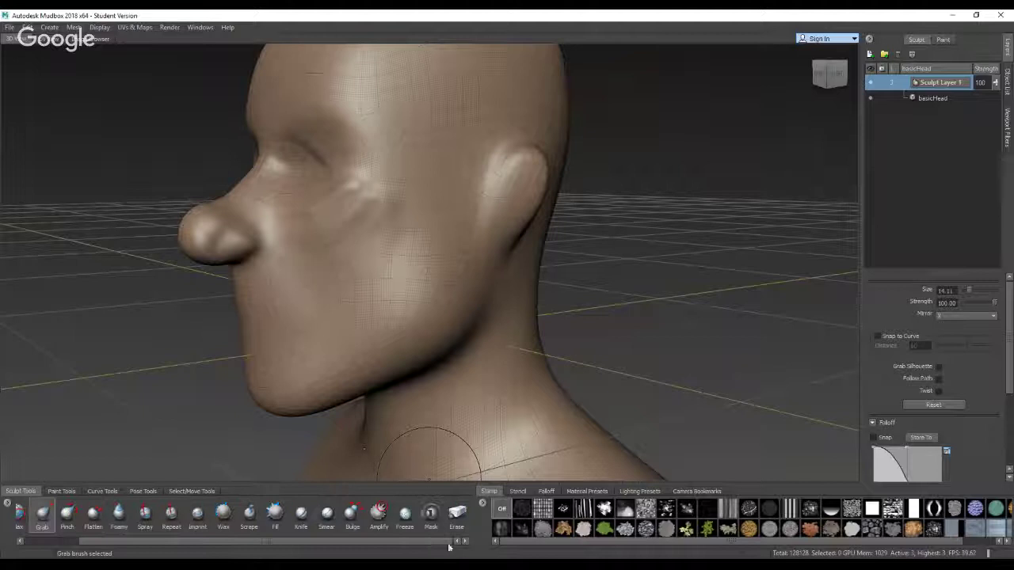
click(405, 516)
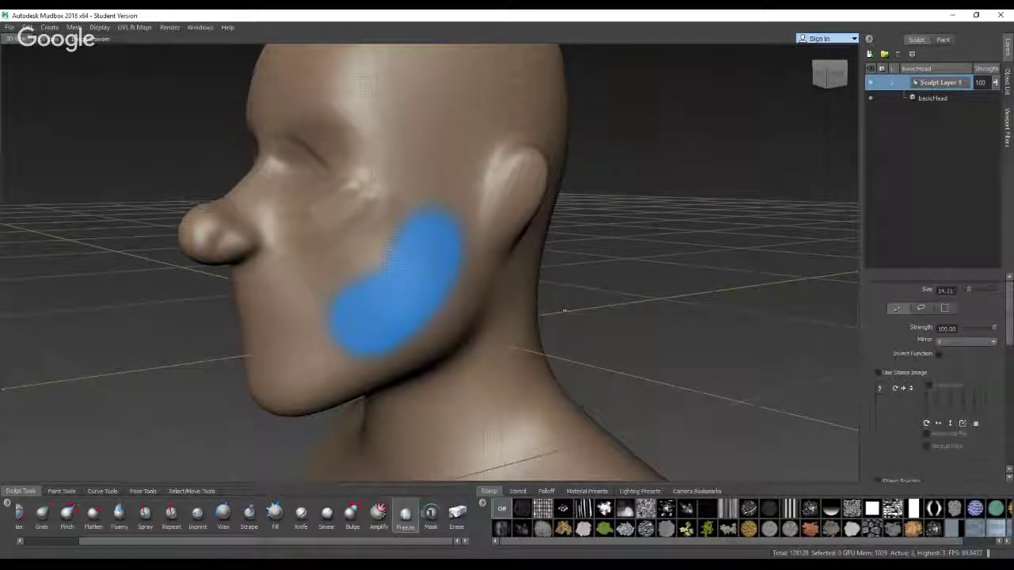
key(ctrl+z)
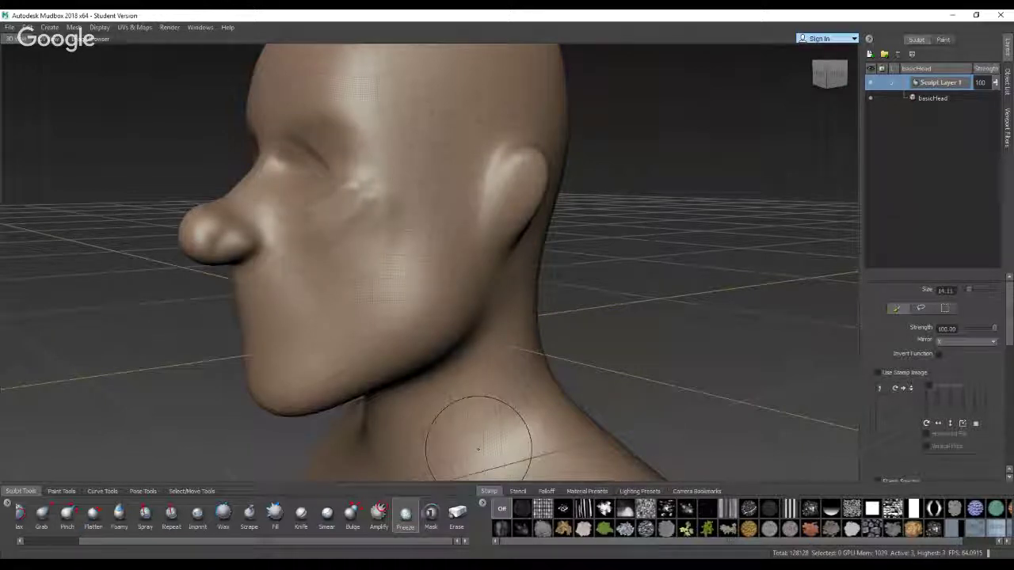
key(alt+Tab)
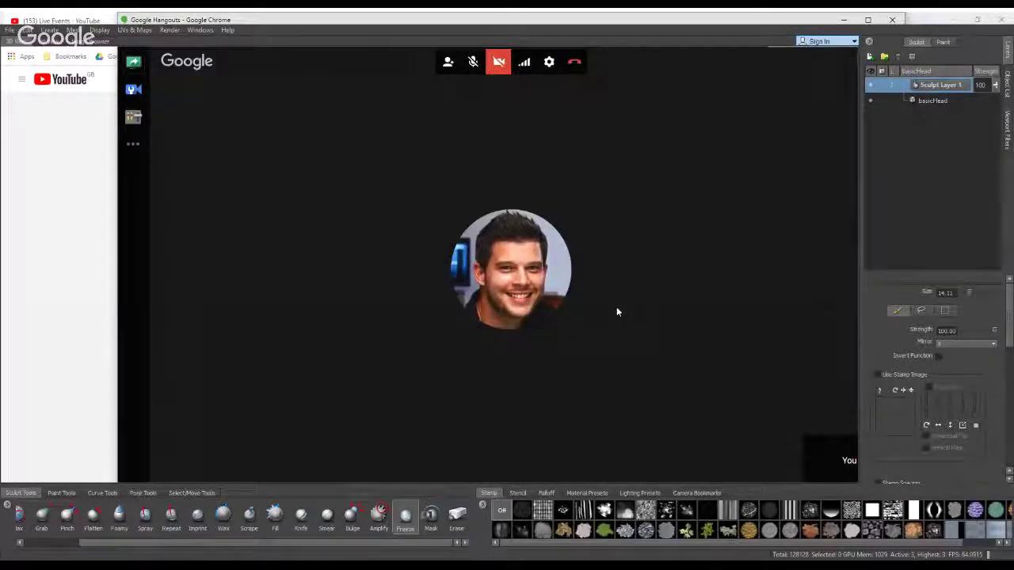
key(alt+Tab)
key(alt+Tab)
key(alt+Tab)
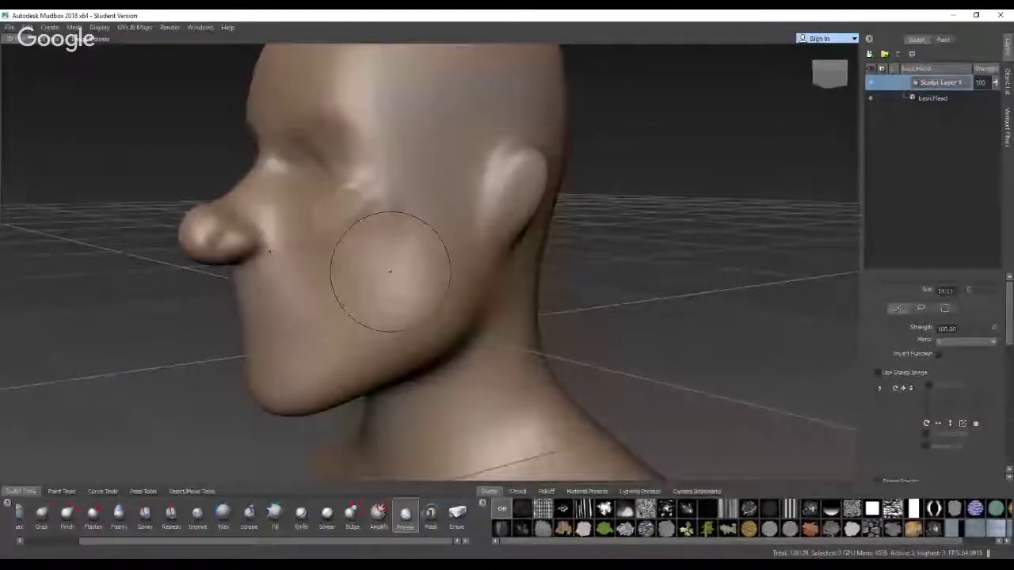
key(alt+Tab)
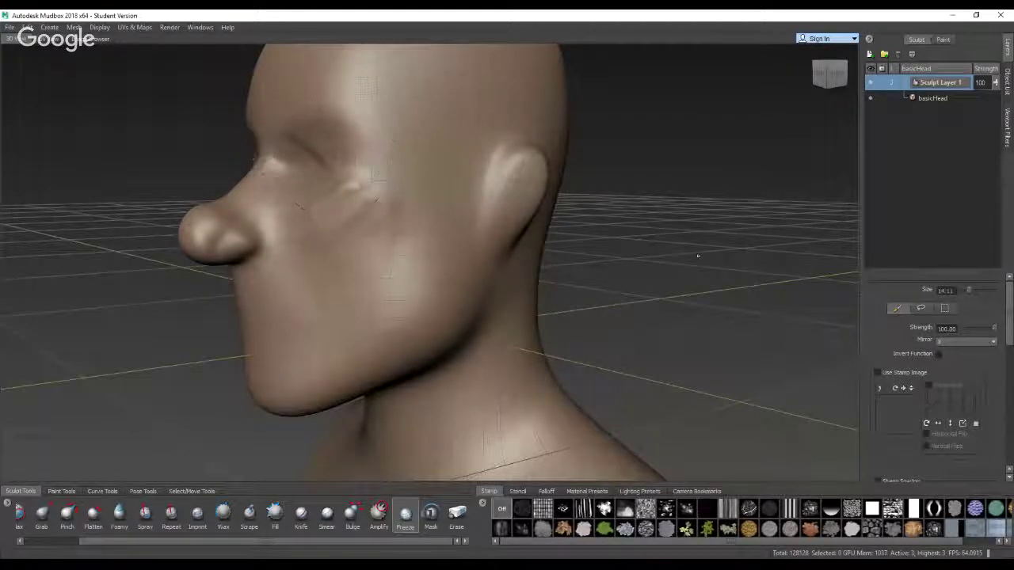
Replace the head with a new scene based on the plane mesh
click(10, 30)
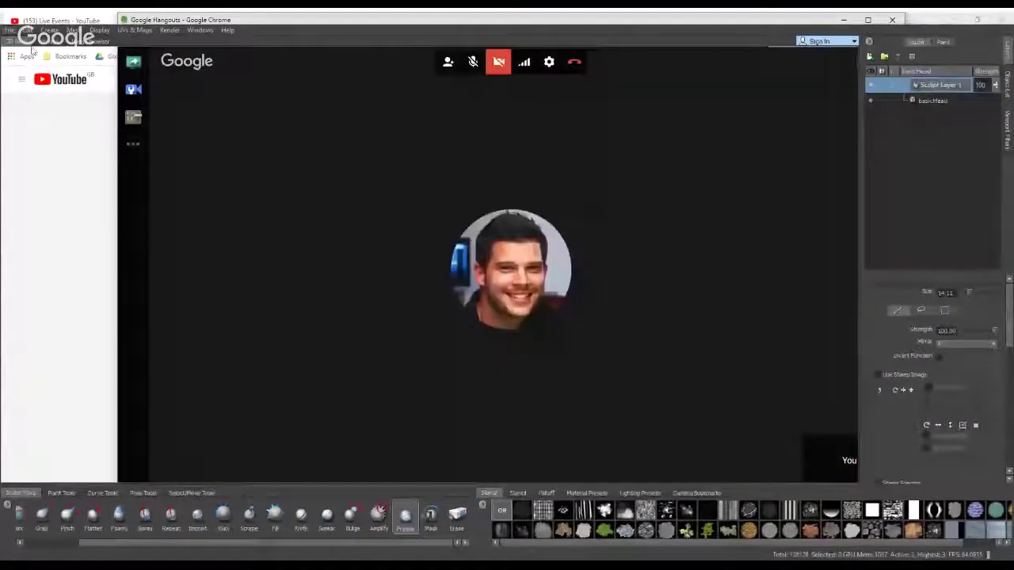
click(31, 45)
click(507, 300)
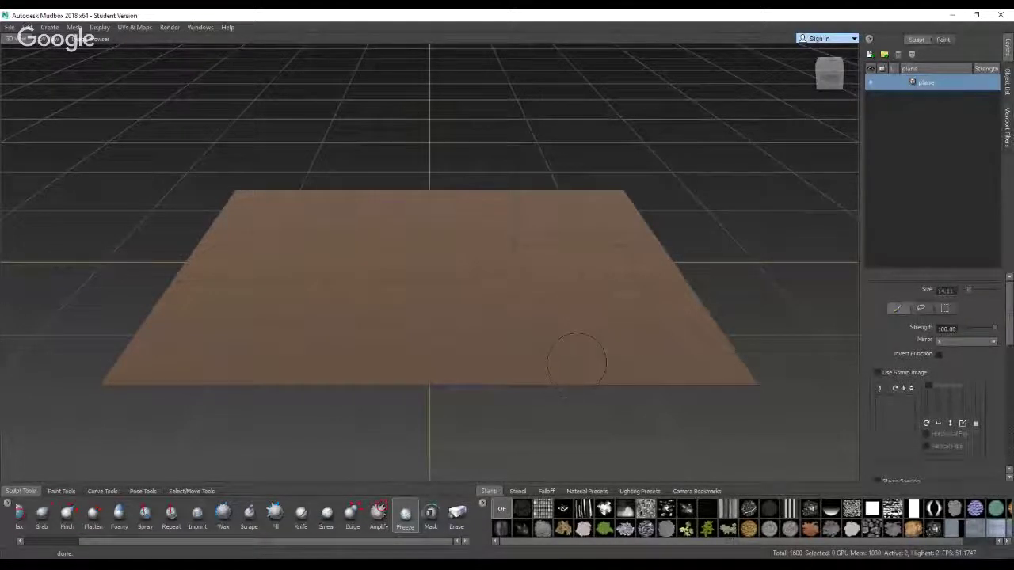
Subdivide the plane up to level 6
key(shift+d)
key(shift+d)
key(shift+d)
key(shift+d)
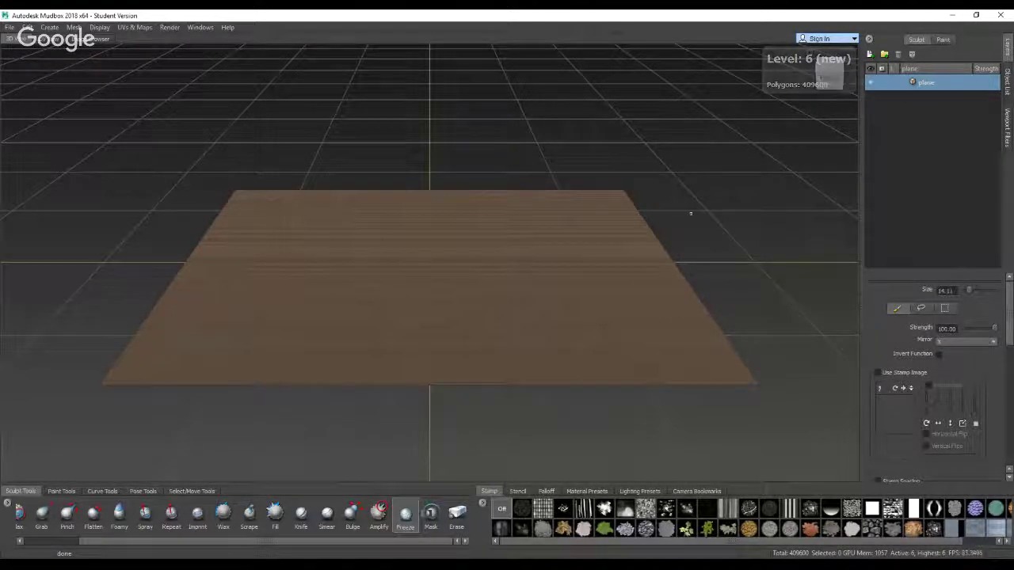
alt+drag(594, 230, 582, 310)
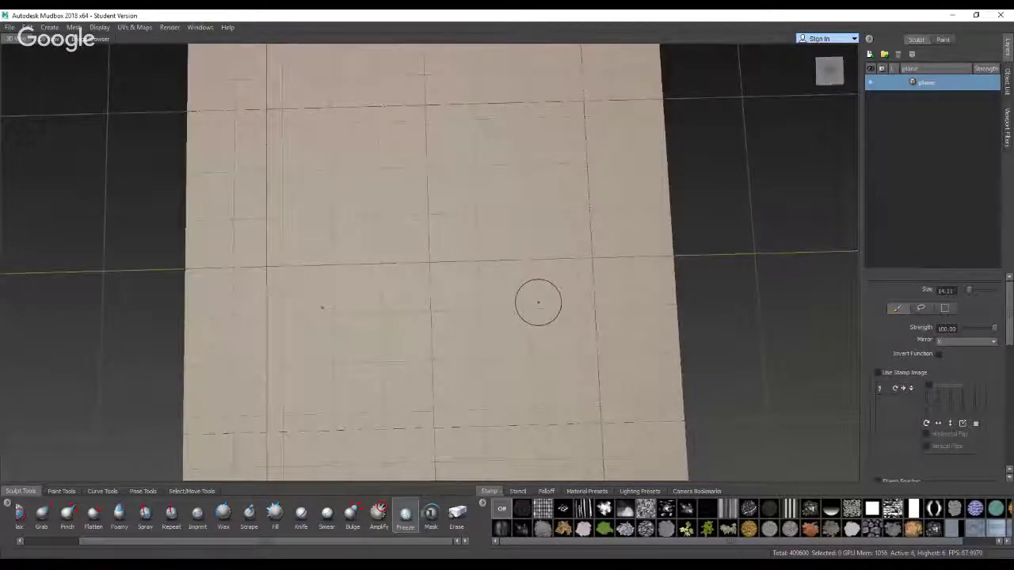
mouse_move(510, 324)
alt+mouse_down()
mouse_move(504, 334)
mouse_move(533, 320)
alt+mouse_up()
scroll(489, 324, up, 4)
scroll(489, 324, down, 3)
key(alt+Tab)
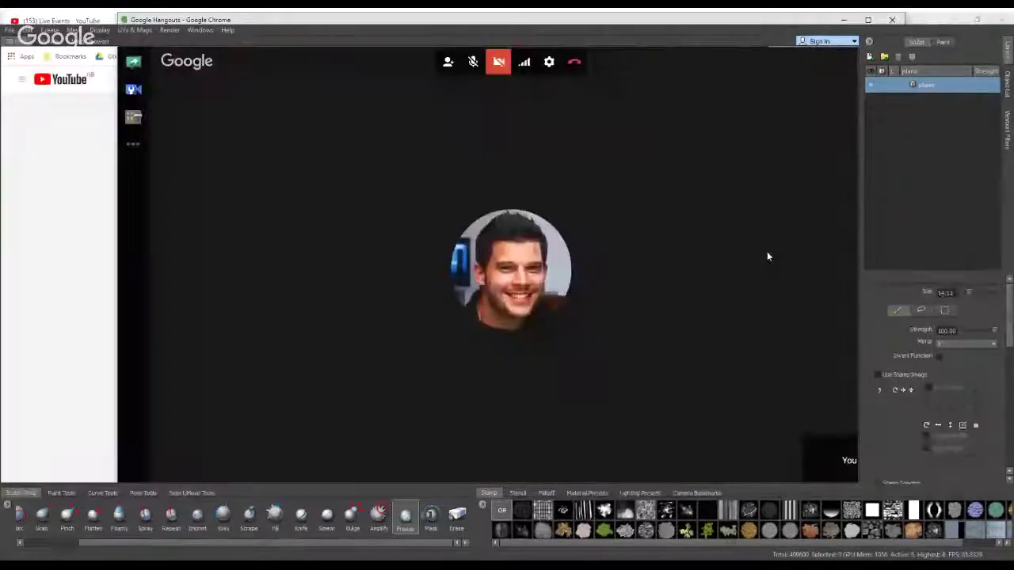
key(alt+Tab)
mouse_move(767, 251)
alt+mouse_down()
mouse_move(750, 280)
mouse_move(720, 290)
mouse_move(782, 257)
mouse_move(786, 231)
alt+mouse_up()
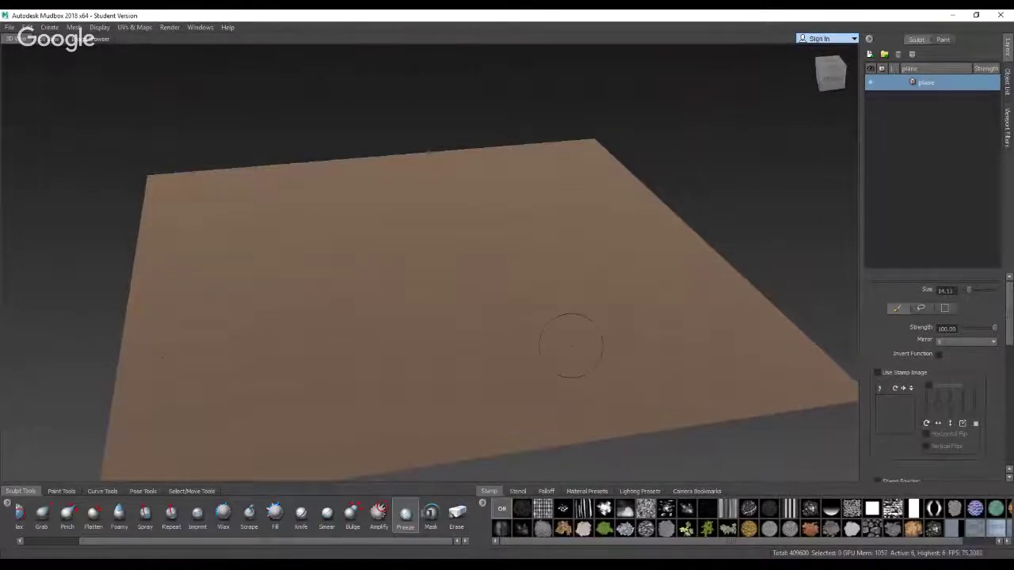
Show the whole plane from the Top view and overlay the brick wall stencil on it
mouse_move(824, 72)
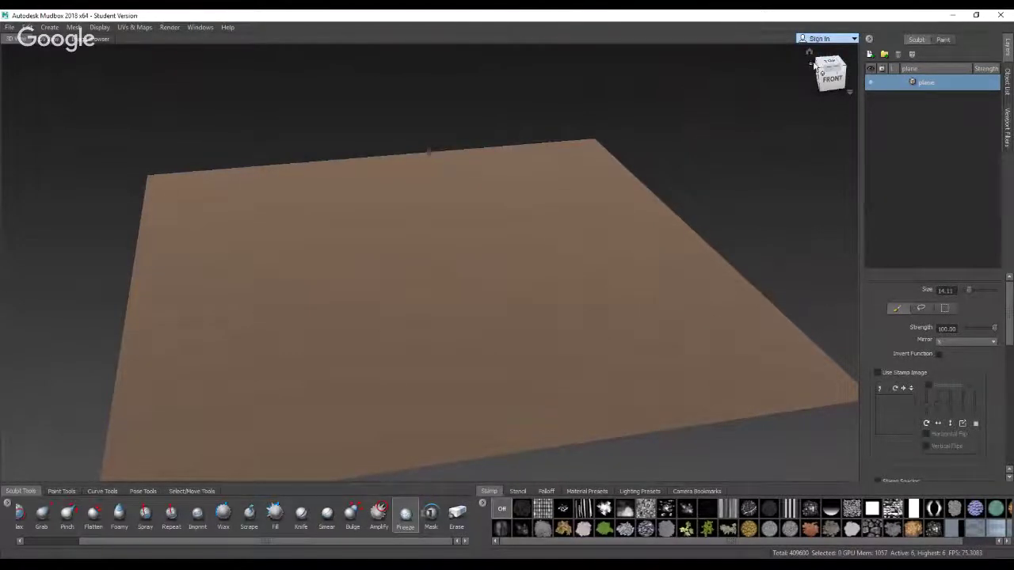
click(828, 63)
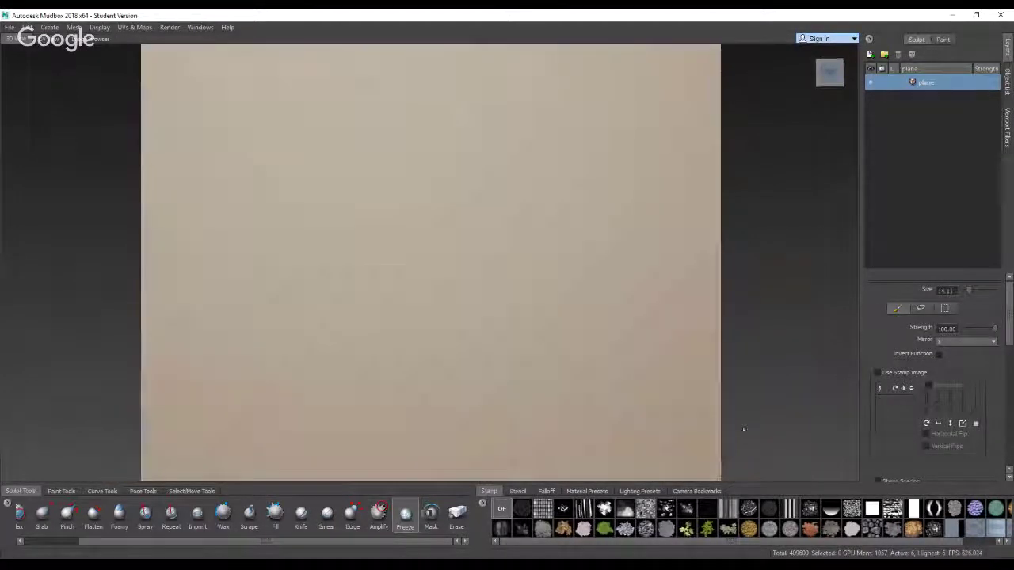
scroll(562, 405, down, 1)
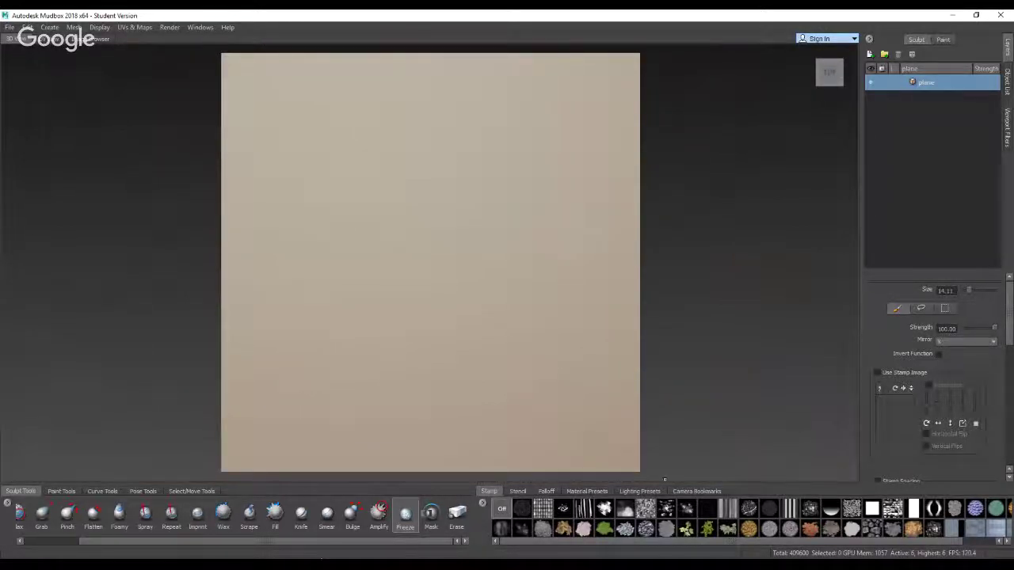
drag(356, 544, 300, 543)
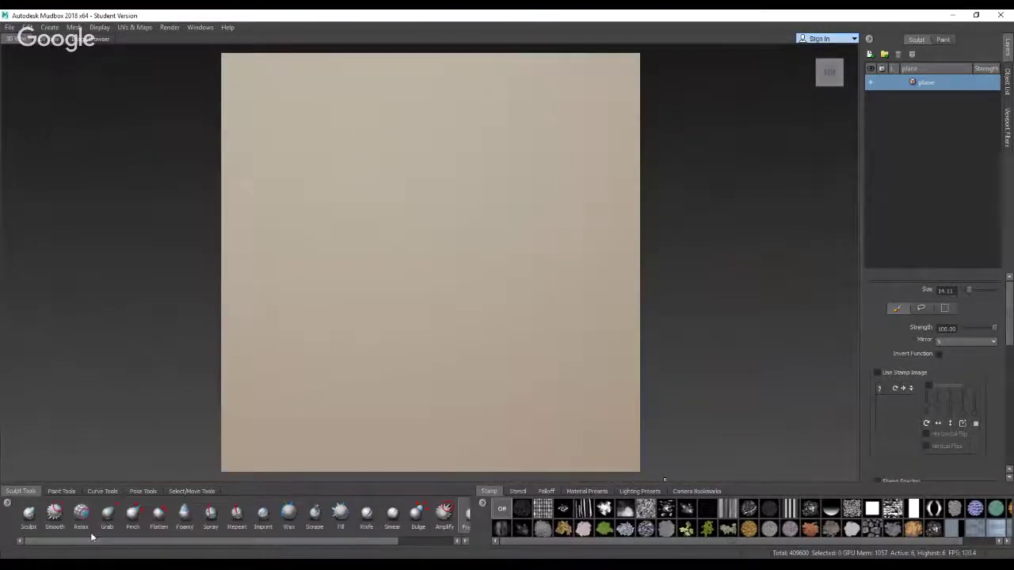
click(518, 492)
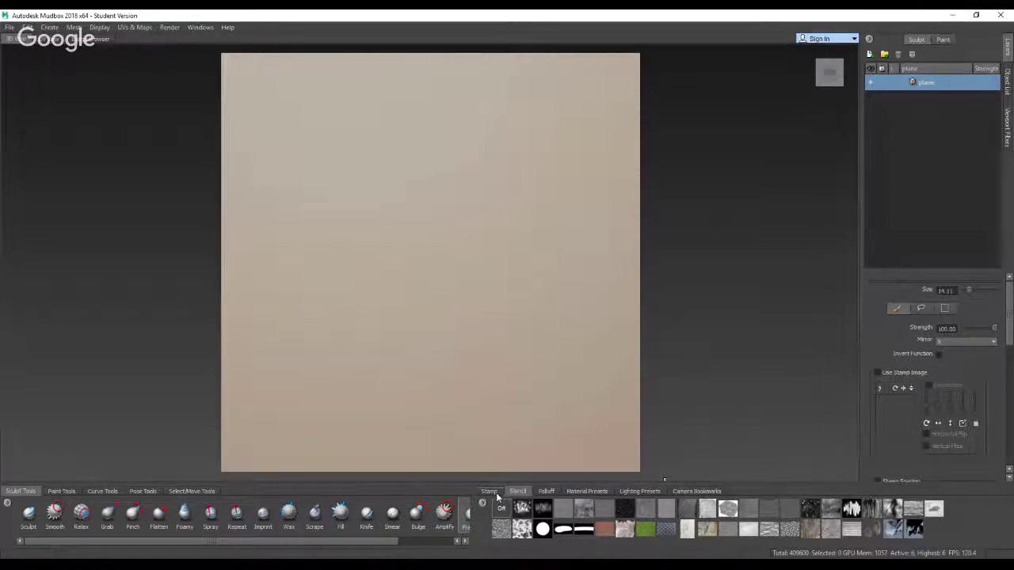
click(606, 531)
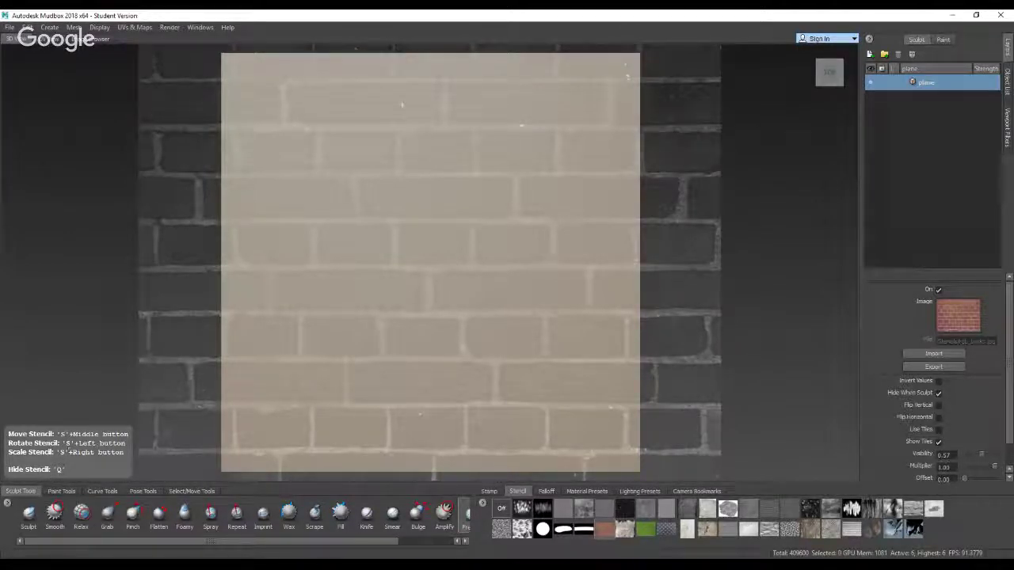
Scale and move the brick wall stencil so that its width matches the width of the plane
key(q)
key(q)
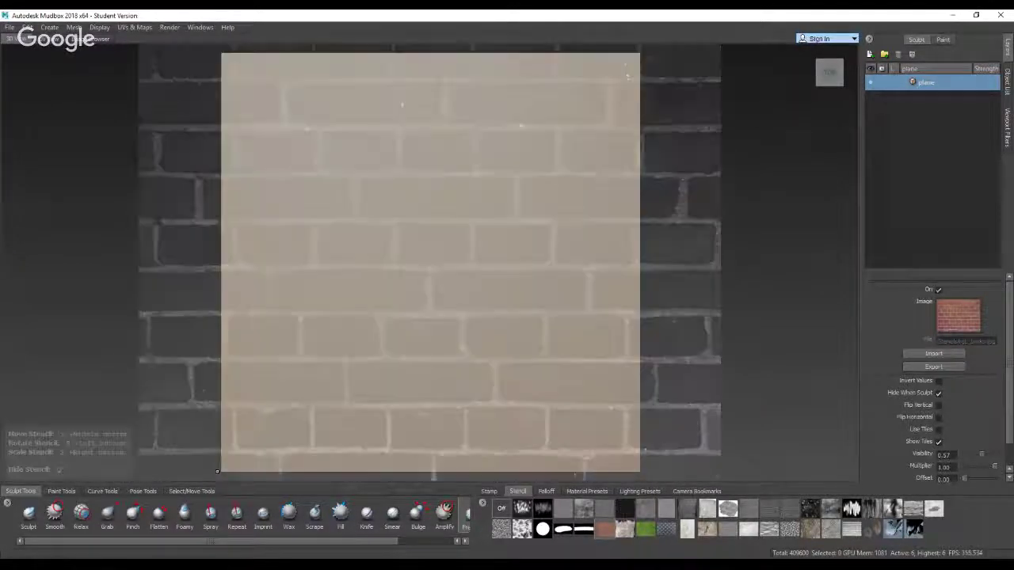
mouse_move(430, 299)
middle_down()
mouse_move(416, 301)
mouse_move(443, 290)
mouse_move(431, 298)
middle_up()
scroll(430, 299, down, 1)
scroll(430, 299, up, 3)
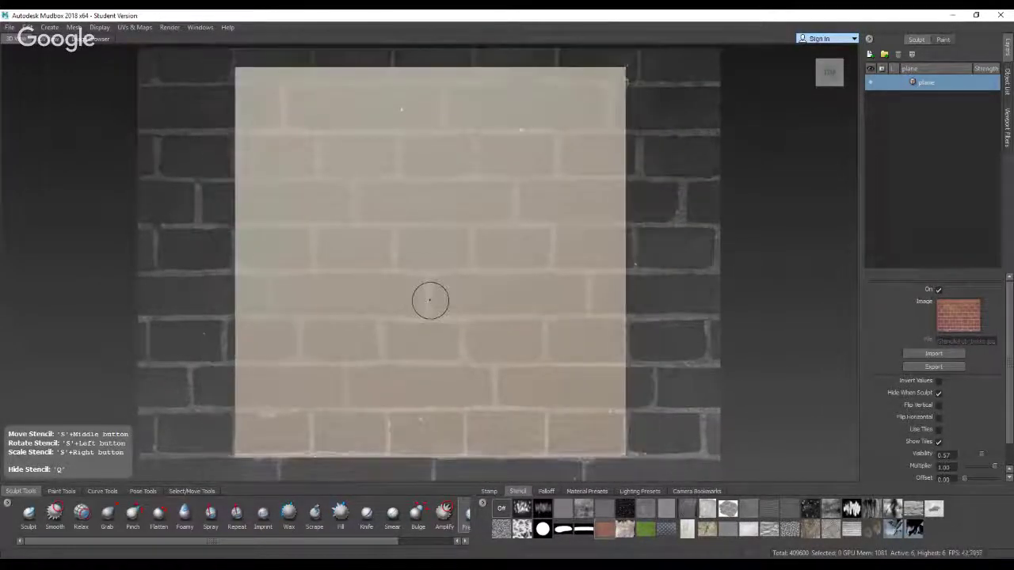
right_drag(454, 279, 468, 220)
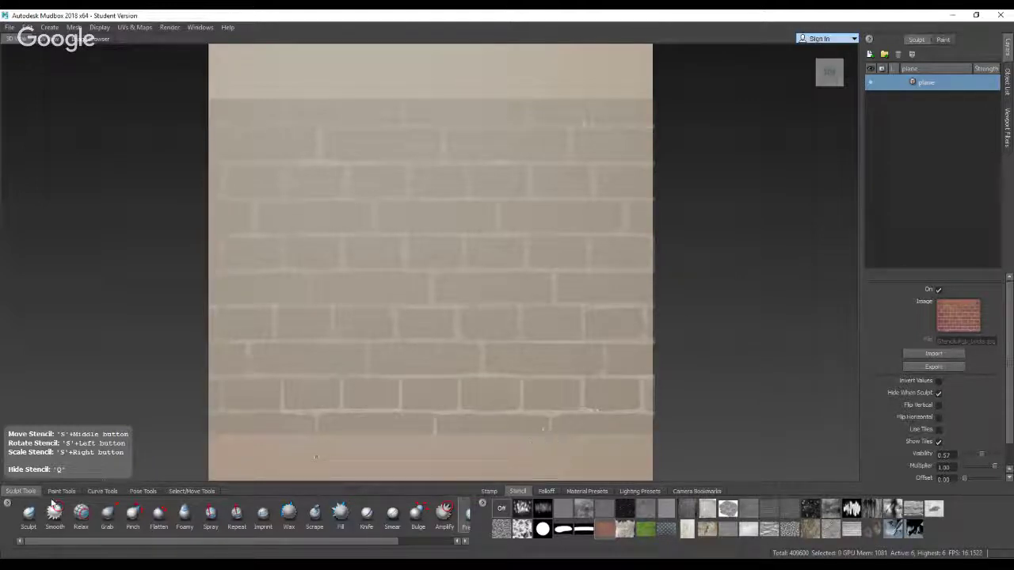
Choose the Sculpt brush and enlarge it to about size 48.7, with the plane lined up to the stencil's edges
click(29, 513)
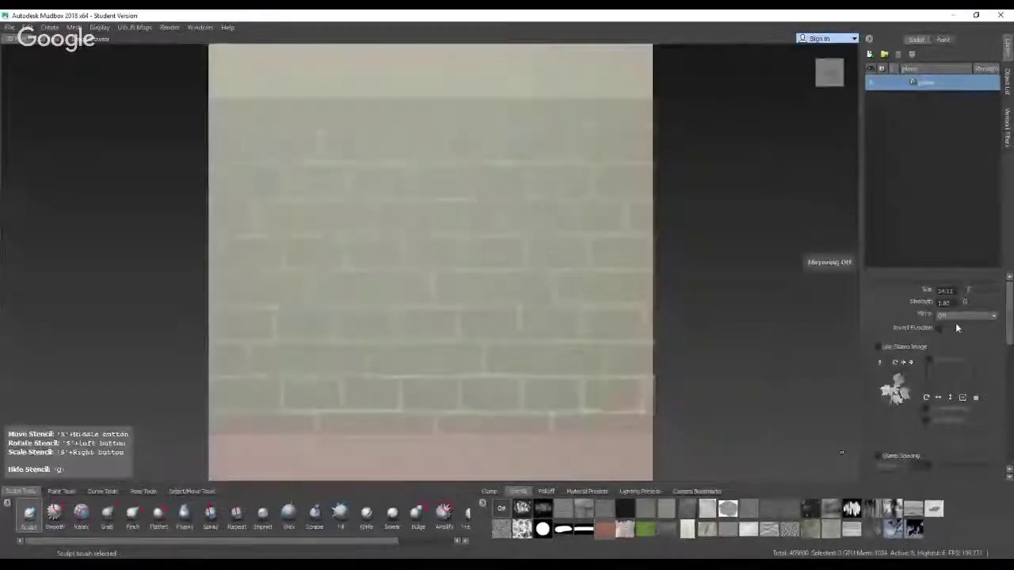
scroll(423, 130, up, 2)
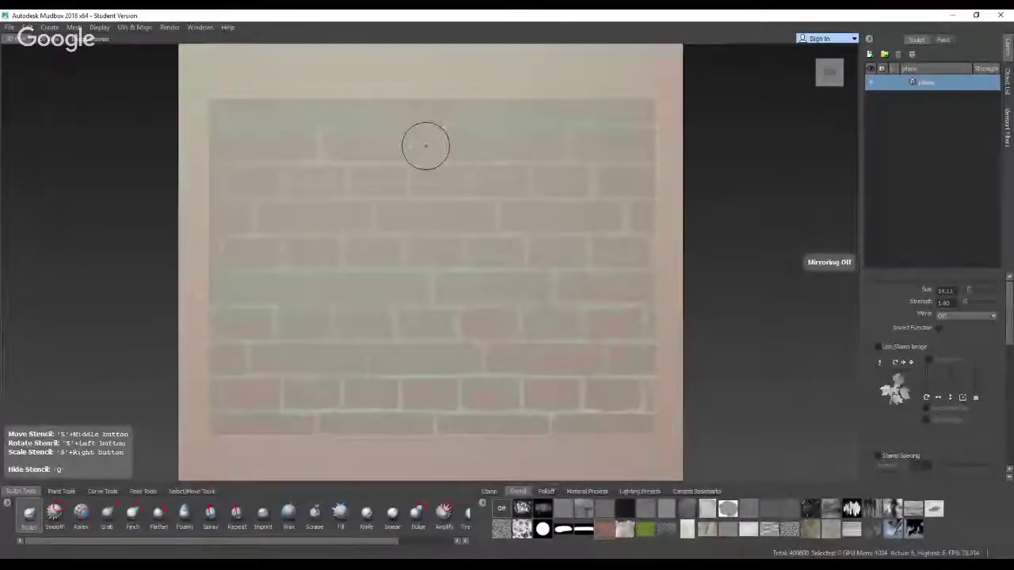
drag(439, 196, 490, 195)
drag(351, 146, 356, 146)
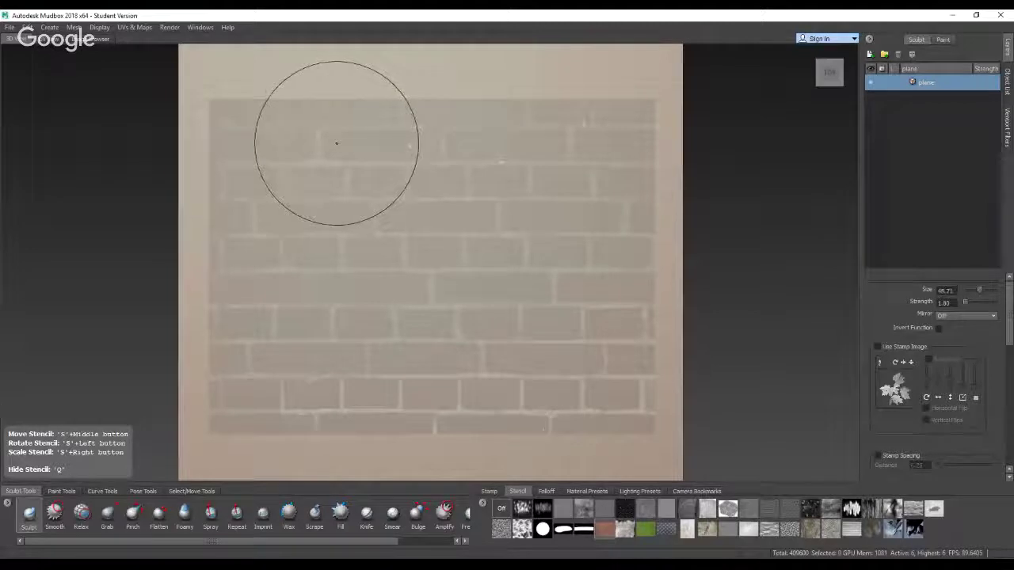
scroll(389, 177, down, 1)
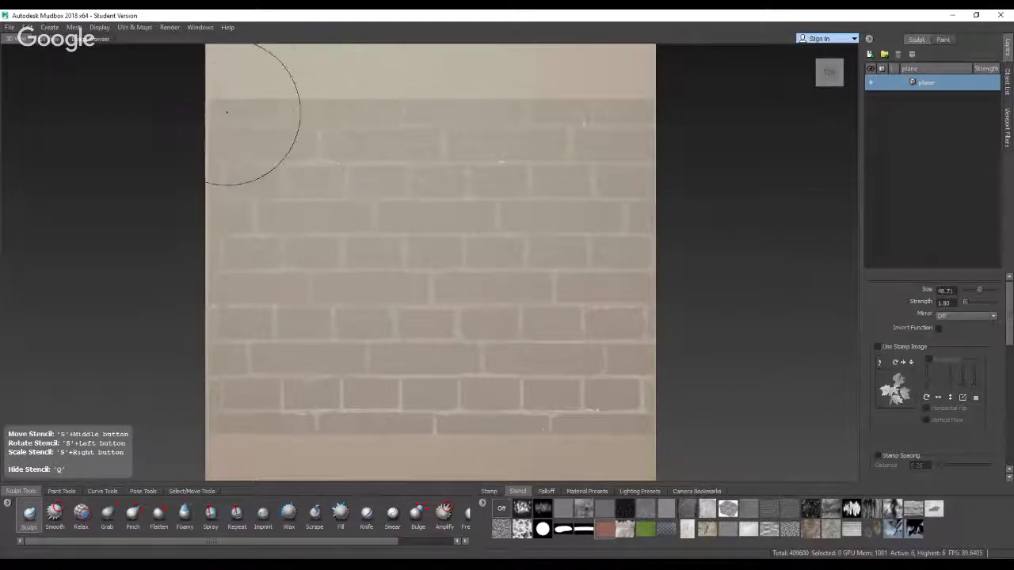
Sculpt the brick pattern across the plane through the stencil, inspect it at an angle with the stencil hidden, and undo it
mouse_move(226, 107)
mouse_down()
mouse_move(555, 127)
mouse_move(602, 165)
mouse_move(249, 166)
mouse_move(400, 238)
mouse_move(520, 267)
mouse_move(226, 301)
mouse_move(634, 311)
mouse_move(237, 348)
mouse_move(558, 398)
mouse_move(214, 408)
mouse_move(547, 410)
mouse_up()
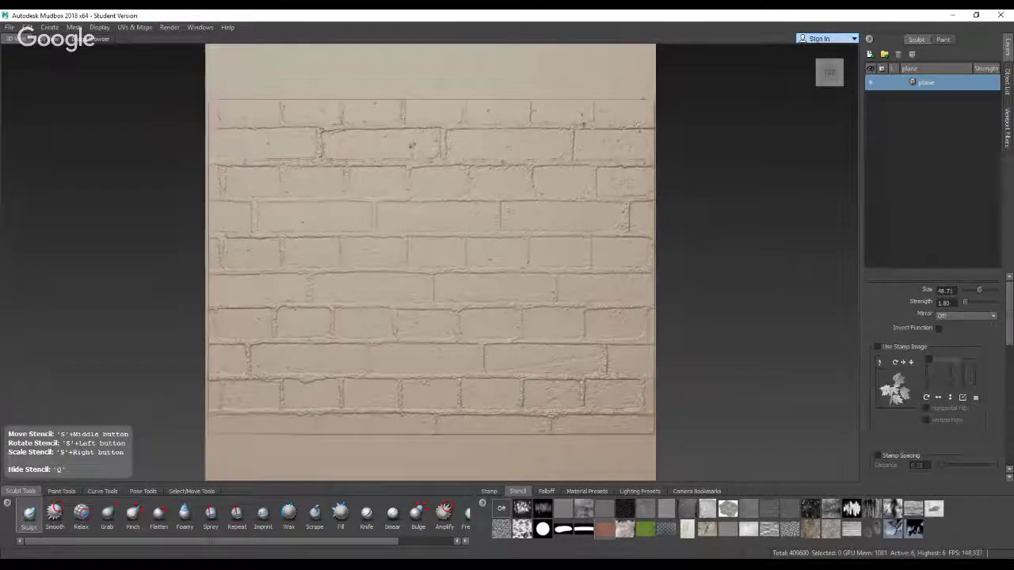
key(q)
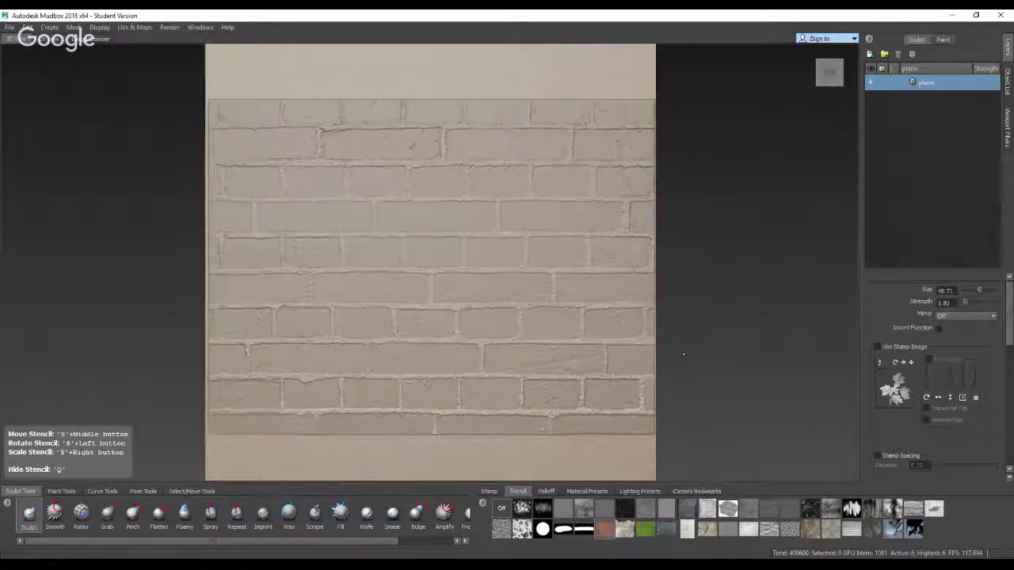
key(q)
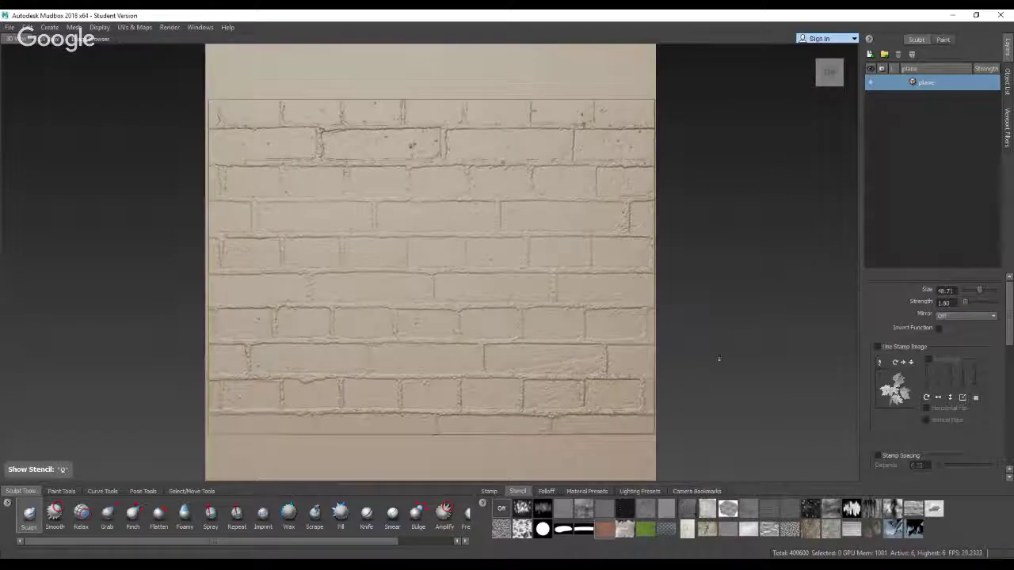
alt+drag(594, 344, 576, 301)
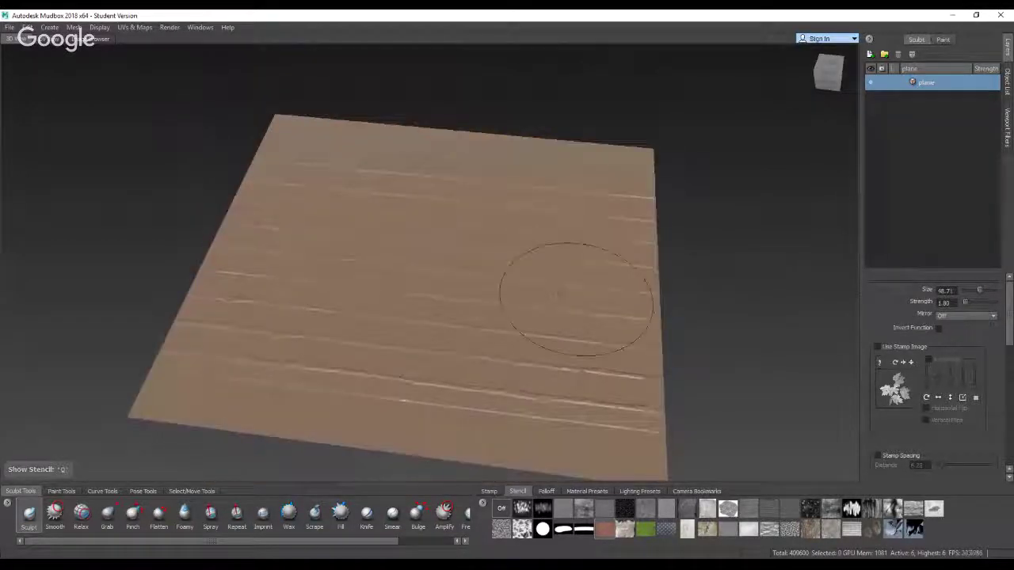
key(ctrl+z)
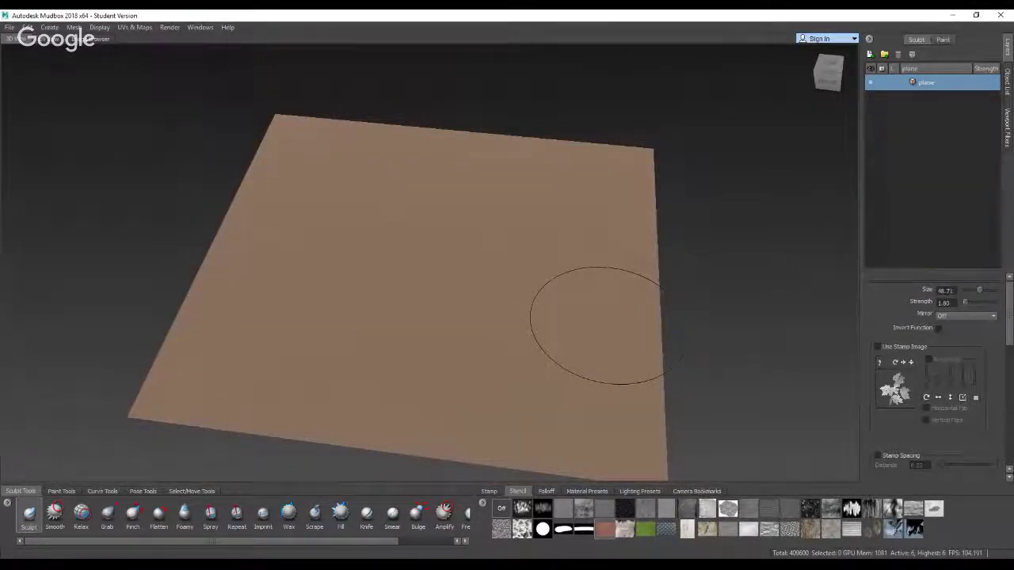
Return to the Top view and show the brick wall stencil with its values inverted
click(828, 64)
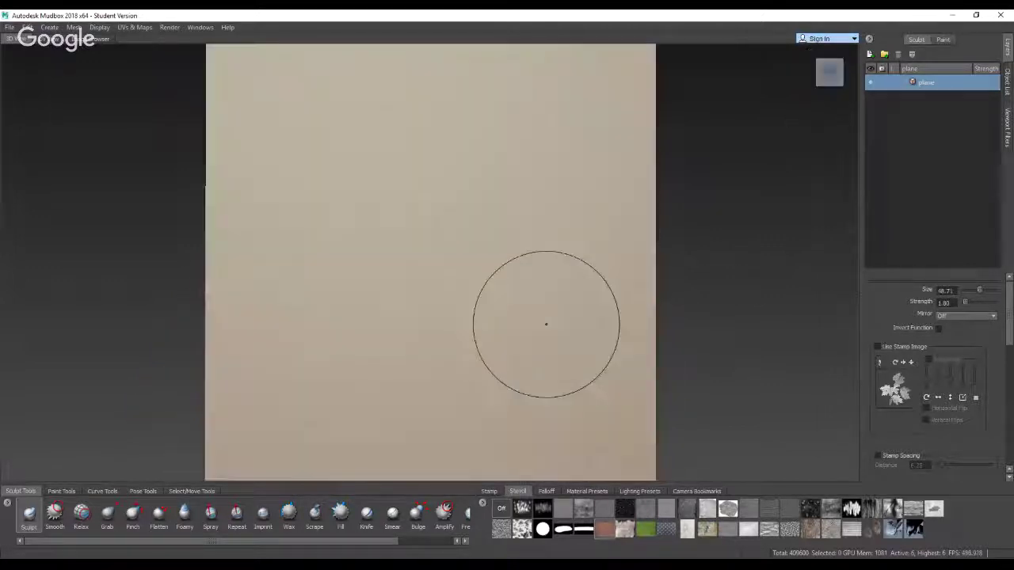
click(604, 530)
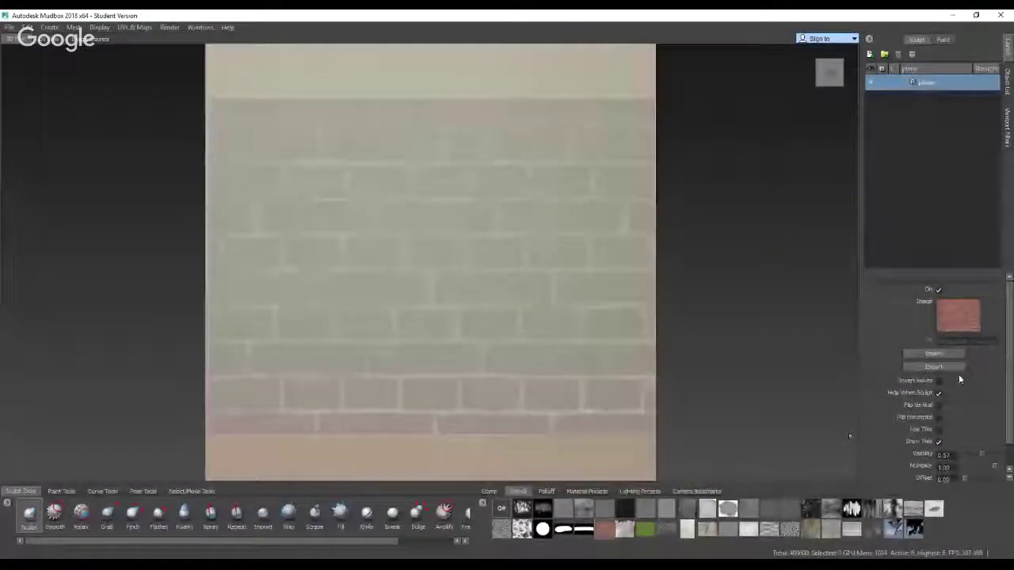
click(938, 381)
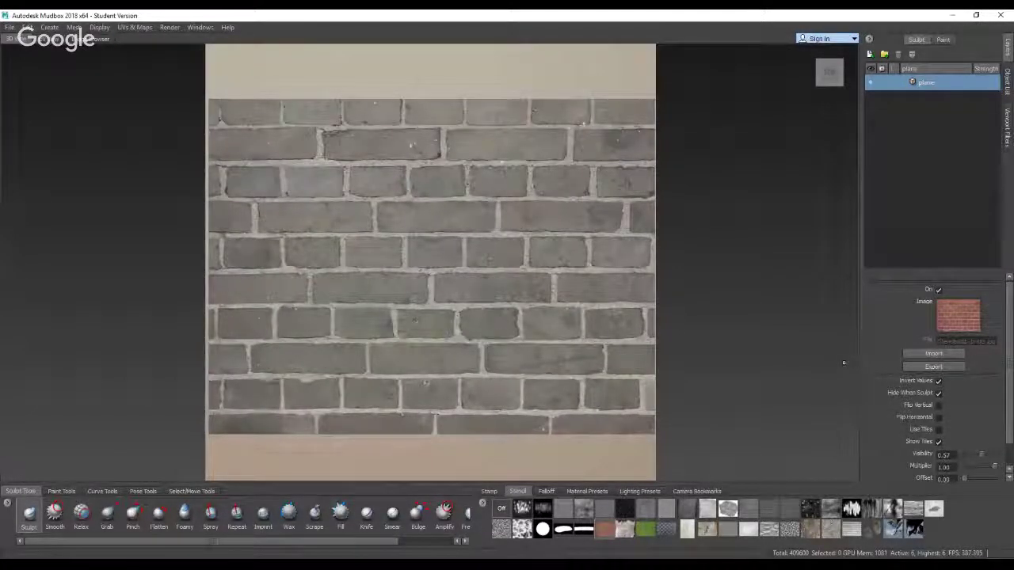
click(936, 392)
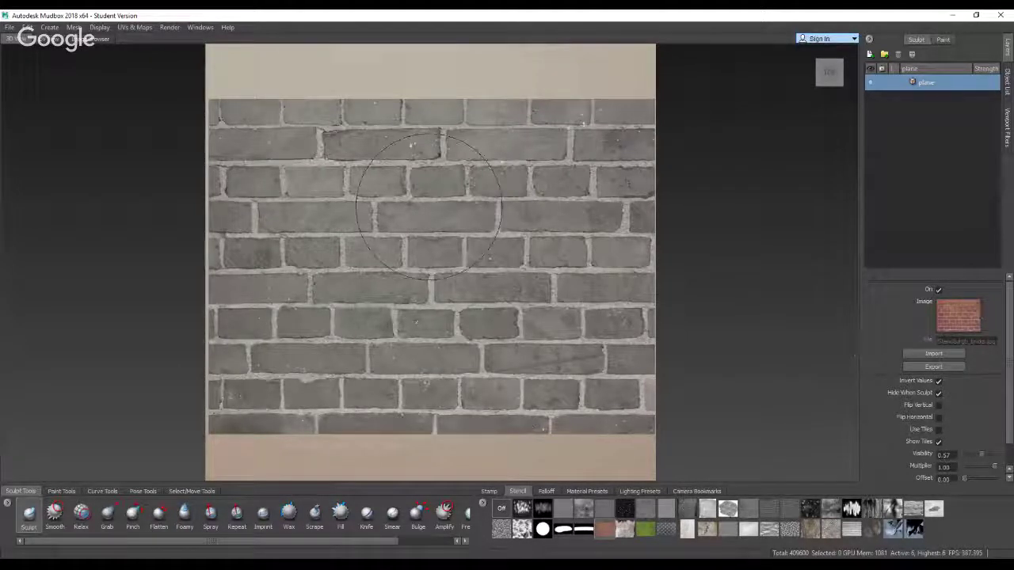
Sculpt the raised brick pattern over the whole stencil area of the plane with the Sculpt brush
mouse_move(238, 91)
mouse_down()
mouse_move(248, 118)
mouse_move(614, 155)
mouse_move(230, 150)
mouse_move(618, 163)
mouse_move(246, 171)
mouse_up()
mouse_move(303, 198)
mouse_down()
mouse_move(634, 253)
mouse_move(208, 317)
mouse_move(650, 372)
mouse_move(208, 434)
mouse_move(586, 404)
mouse_move(329, 295)
mouse_move(317, 111)
mouse_move(555, 107)
mouse_up()
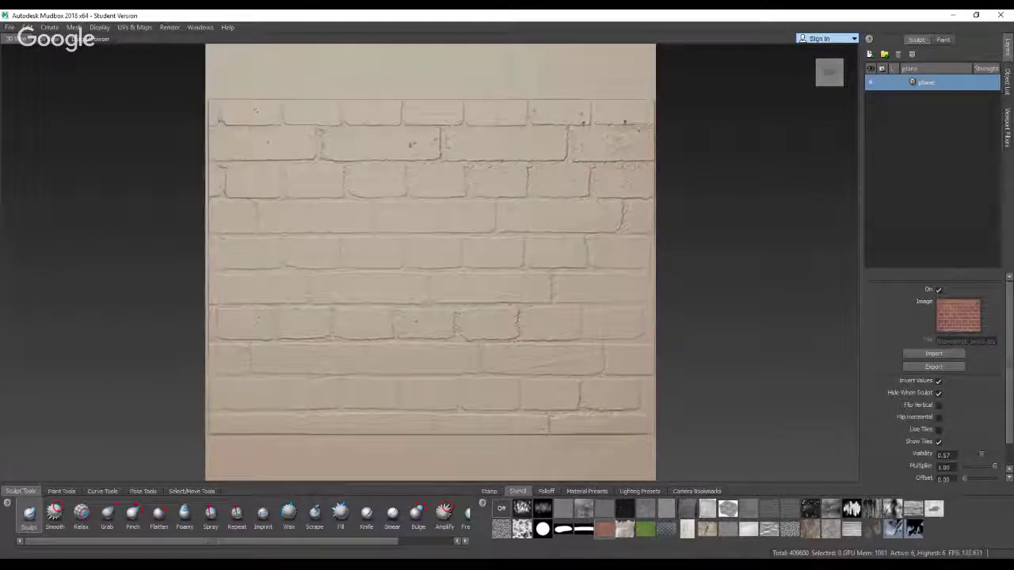
mouse_move(217, 249)
mouse_down()
mouse_move(258, 237)
mouse_move(265, 305)
mouse_move(221, 384)
mouse_move(444, 396)
mouse_move(571, 420)
mouse_move(419, 333)
mouse_move(457, 330)
mouse_move(396, 278)
mouse_move(396, 230)
mouse_move(340, 198)
mouse_up()
drag(642, 152, 541, 219)
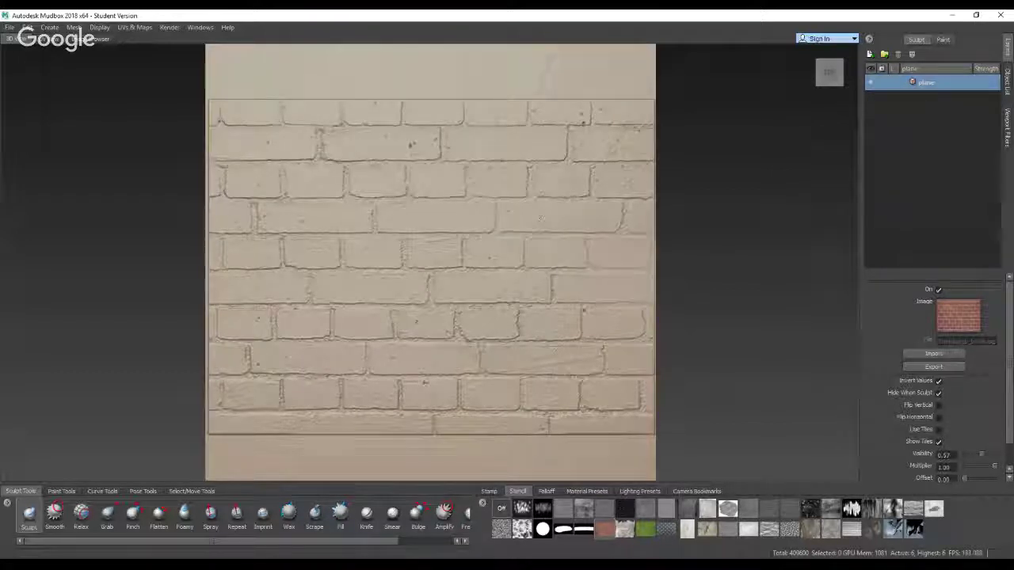
drag(571, 378, 648, 423)
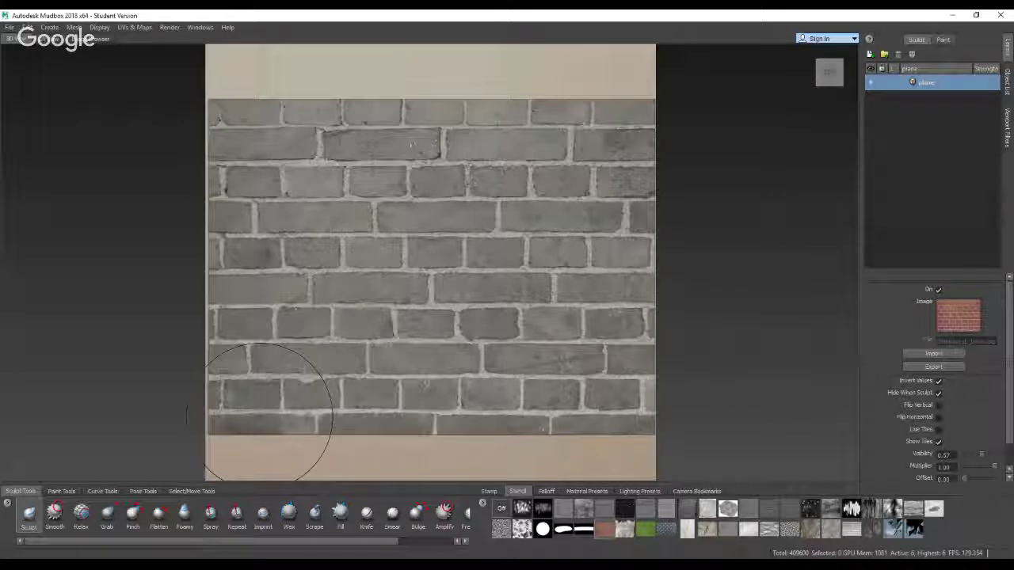
Choose the Projection brush for painting and set up a Diffuse paint layer for the plane
click(61, 491)
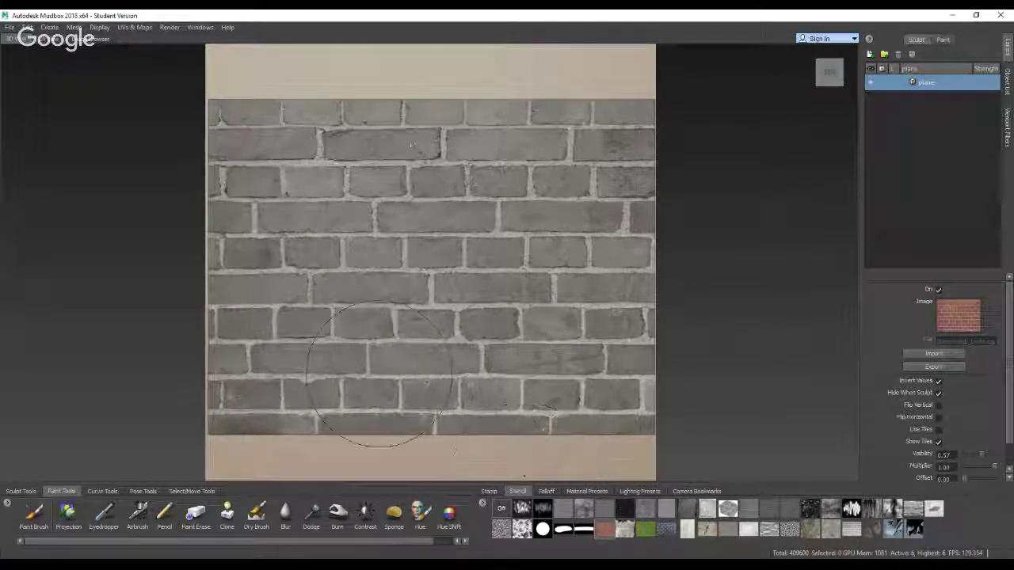
click(34, 515)
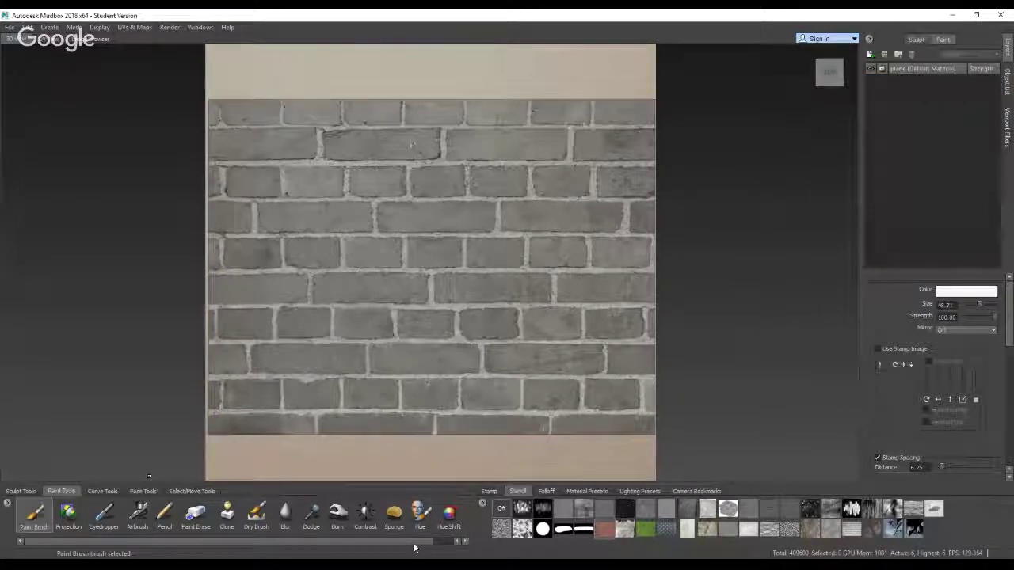
click(968, 294)
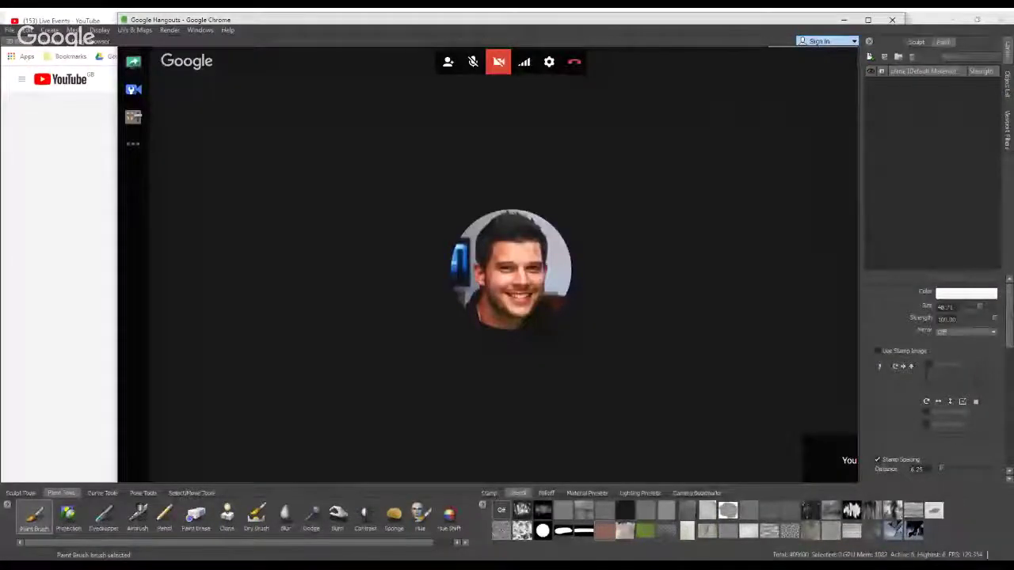
key(alt+Tab)
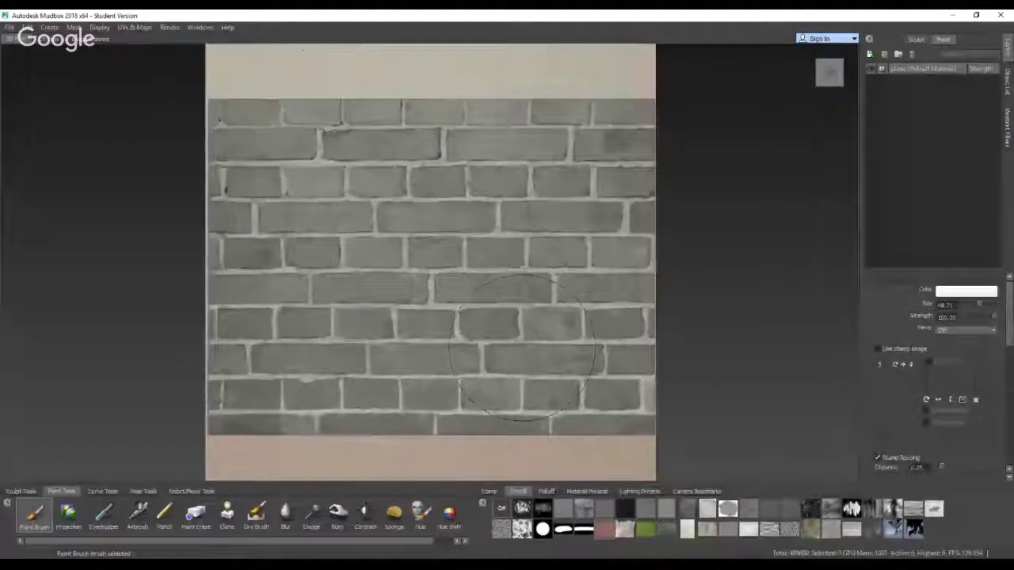
click(68, 515)
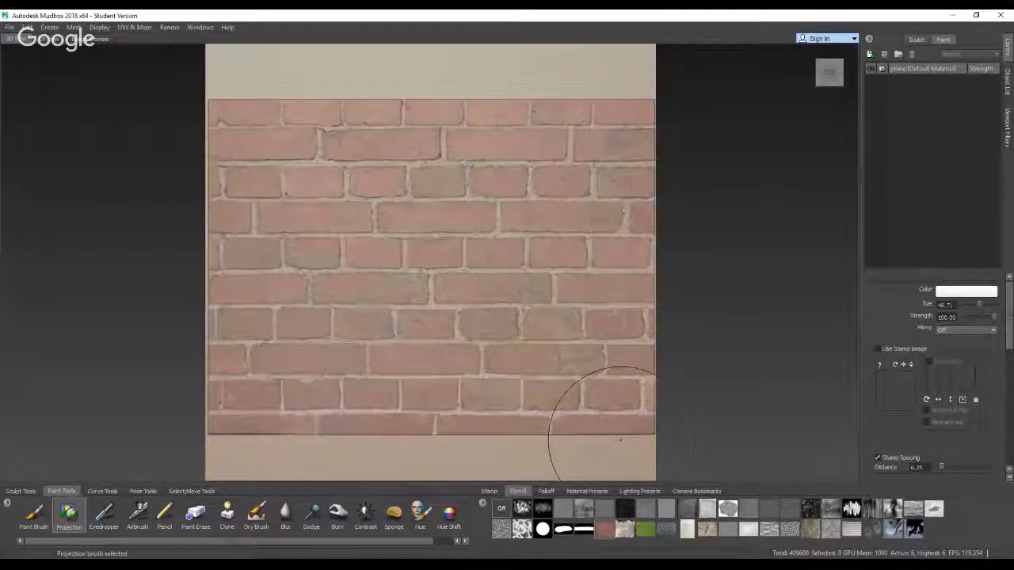
key(alt+Tab)
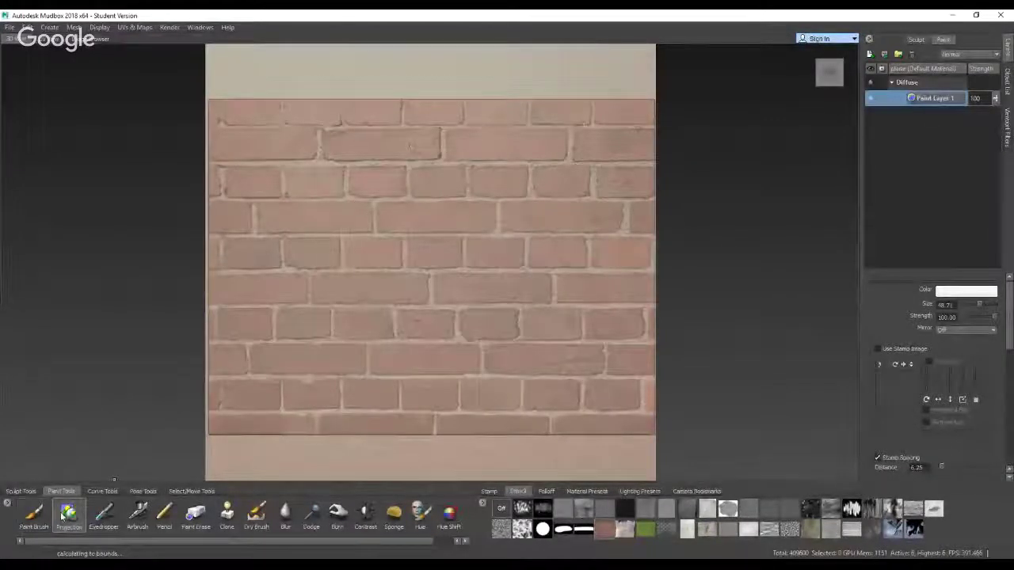
Project the stencil image along the upper brick rows, undo the stroke, and toggle the stencil off and on
drag(253, 119, 489, 115)
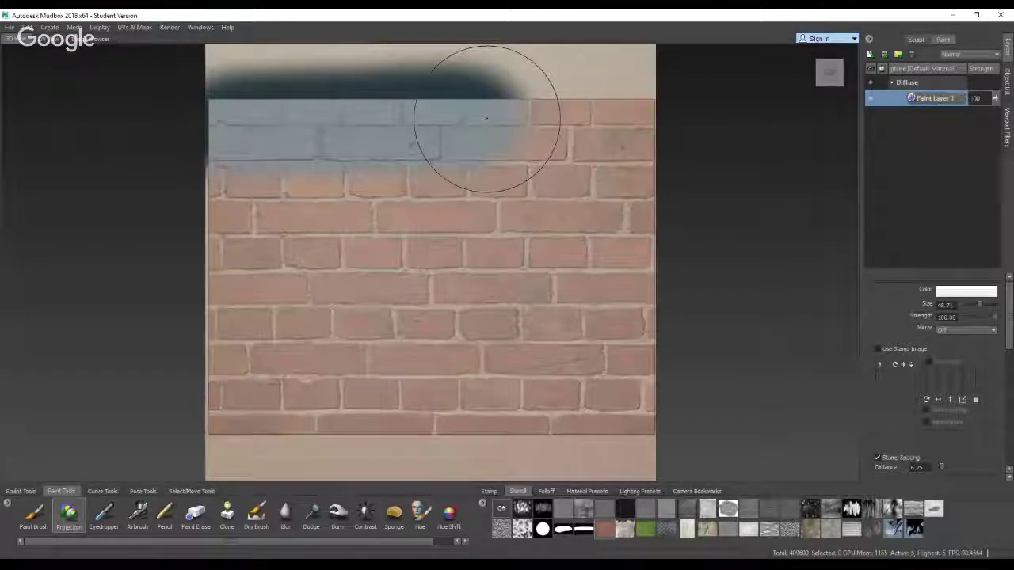
key(ctrl+z)
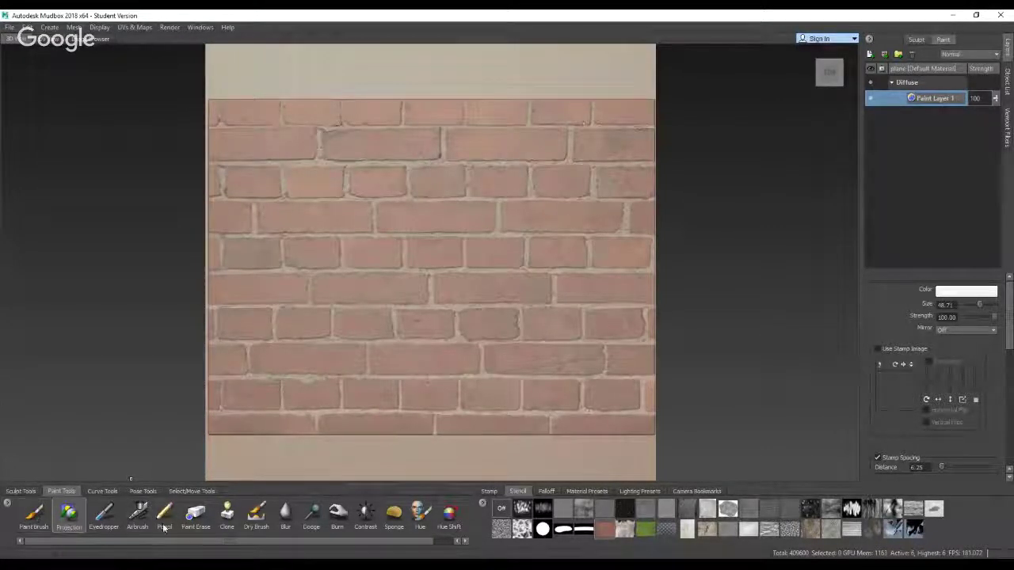
key(q)
key(q)
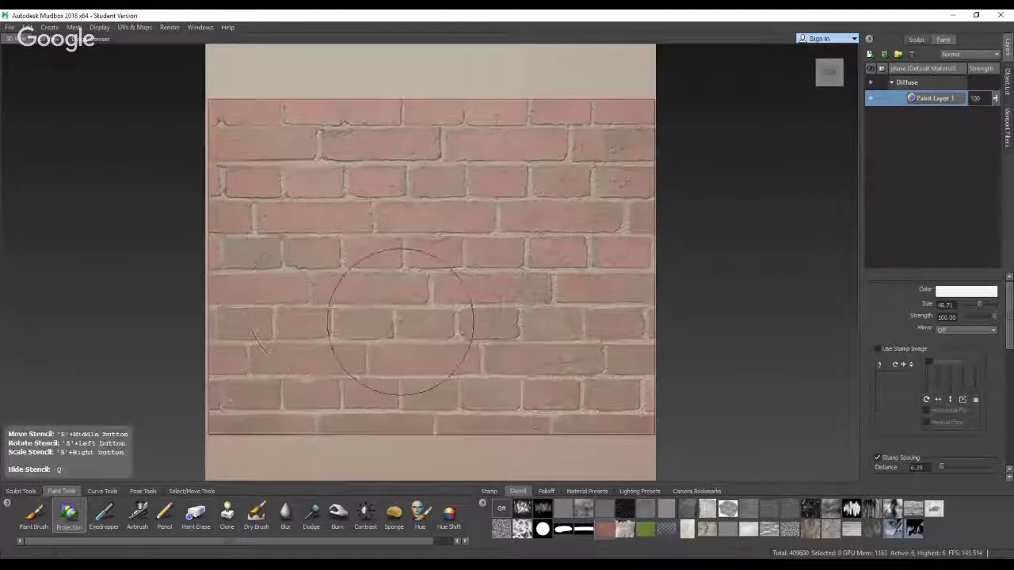
Project the inverted brick image over nearly the whole brick area and hide the stencil
click(384, 321)
mouse_move(499, 319)
mouse_down()
mouse_move(273, 361)
mouse_move(266, 412)
mouse_move(609, 420)
mouse_move(649, 385)
mouse_move(229, 285)
mouse_move(633, 285)
mouse_move(238, 229)
mouse_move(633, 183)
mouse_move(238, 159)
mouse_move(546, 131)
mouse_move(622, 150)
mouse_up()
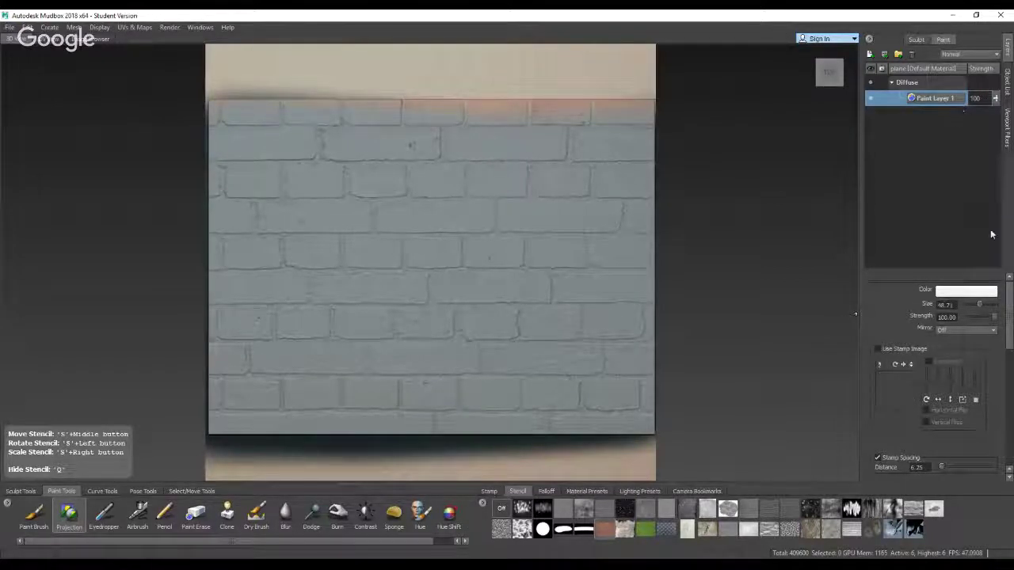
click(959, 294)
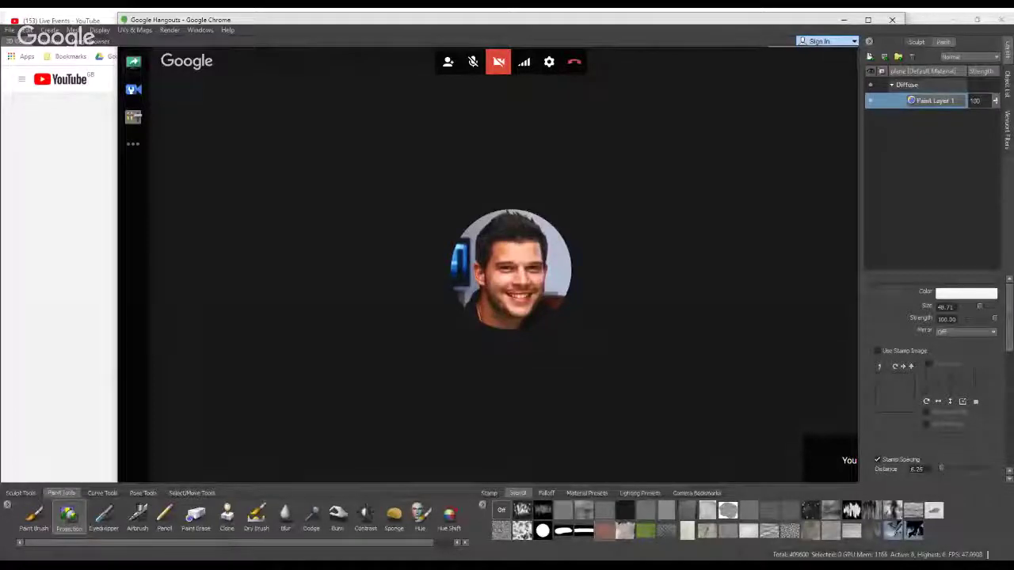
click(593, 332)
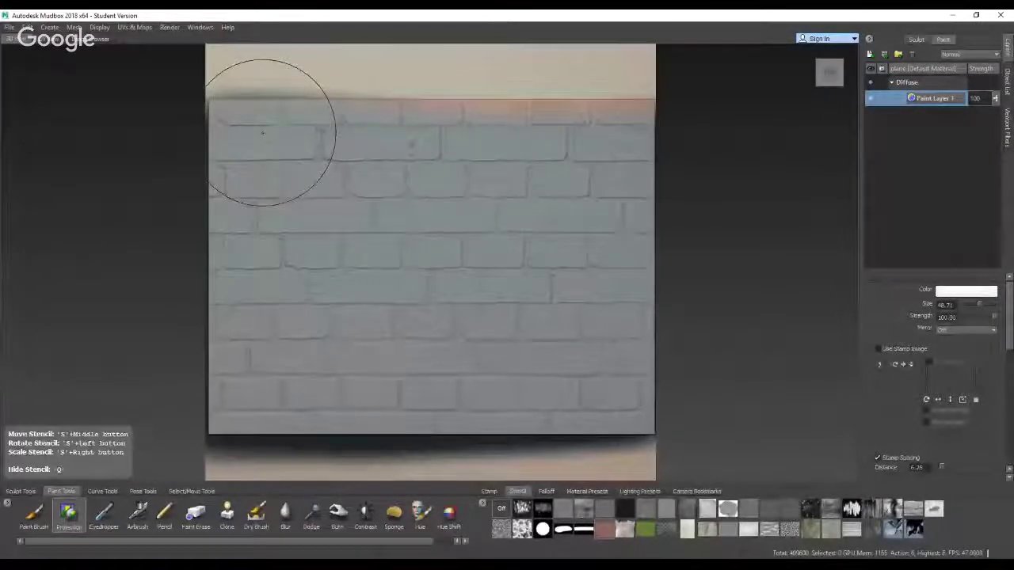
key(q)
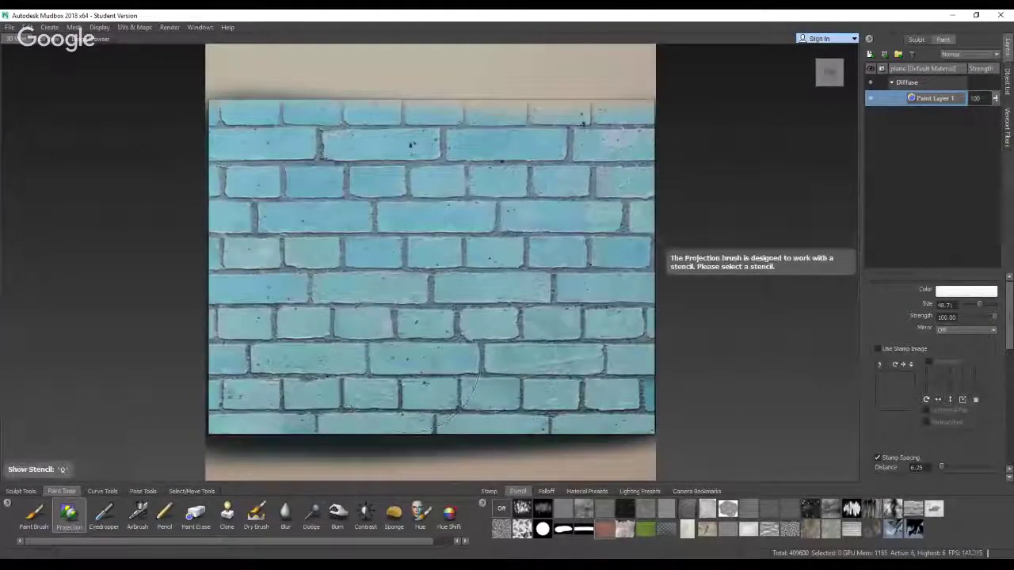
Undo the projected paint and examine the sculpted brick relief up close
mouse_move(559, 326)
alt+mouse_down()
mouse_move(583, 231)
mouse_move(662, 254)
mouse_move(651, 278)
alt+mouse_up()
alt+right_drag(412, 317, 489, 348)
mouse_move(489, 349)
alt+mouse_down()
mouse_move(586, 299)
mouse_move(606, 314)
mouse_move(459, 326)
mouse_move(420, 393)
mouse_move(394, 357)
mouse_move(386, 396)
alt+mouse_up()
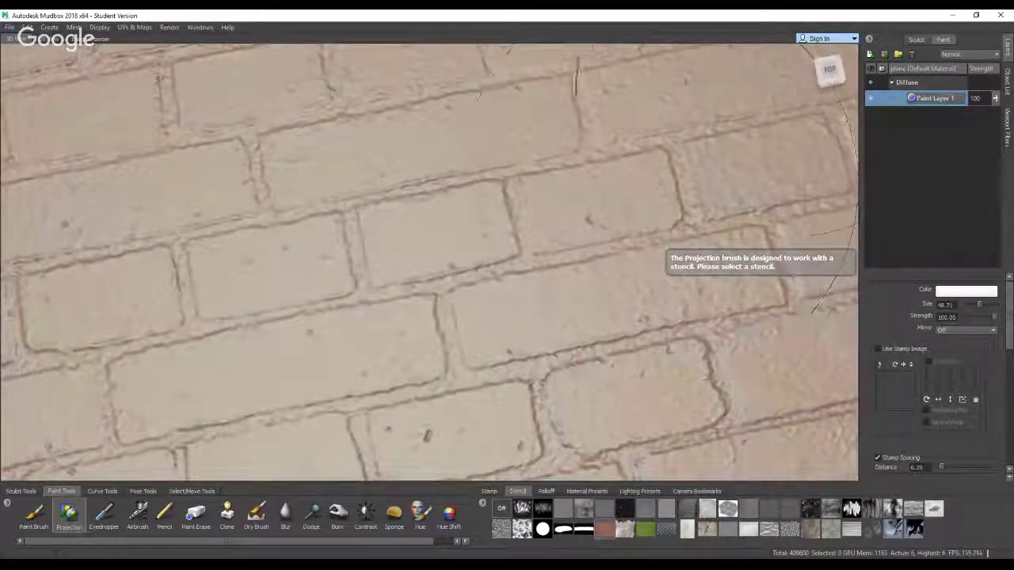
alt+drag(642, 208, 606, 273)
Frame the whole plane and overlay the brick wall stencil on it again, aligned with the sculpted bricks
key(f)
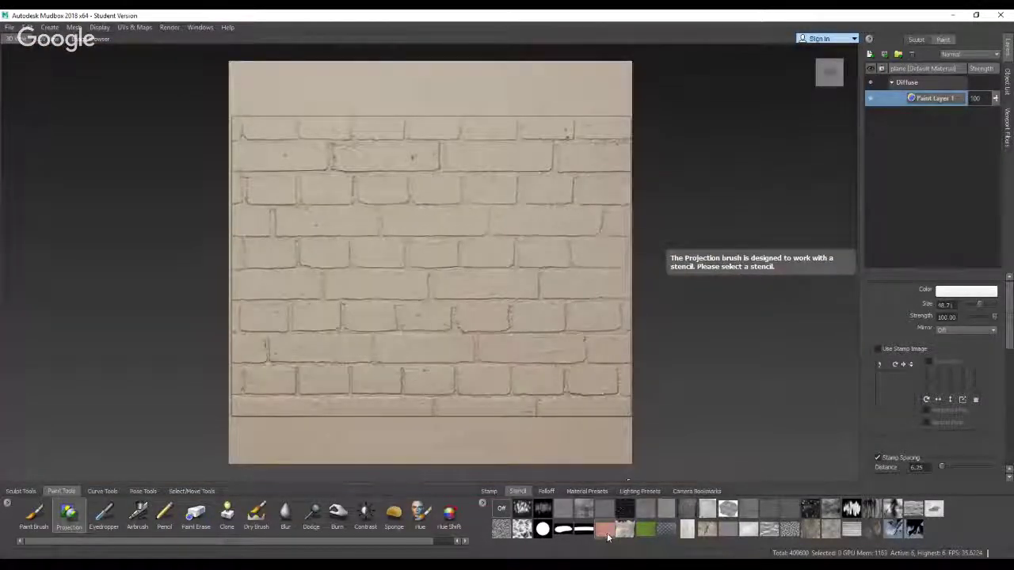
click(606, 533)
scroll(560, 260, up, 2)
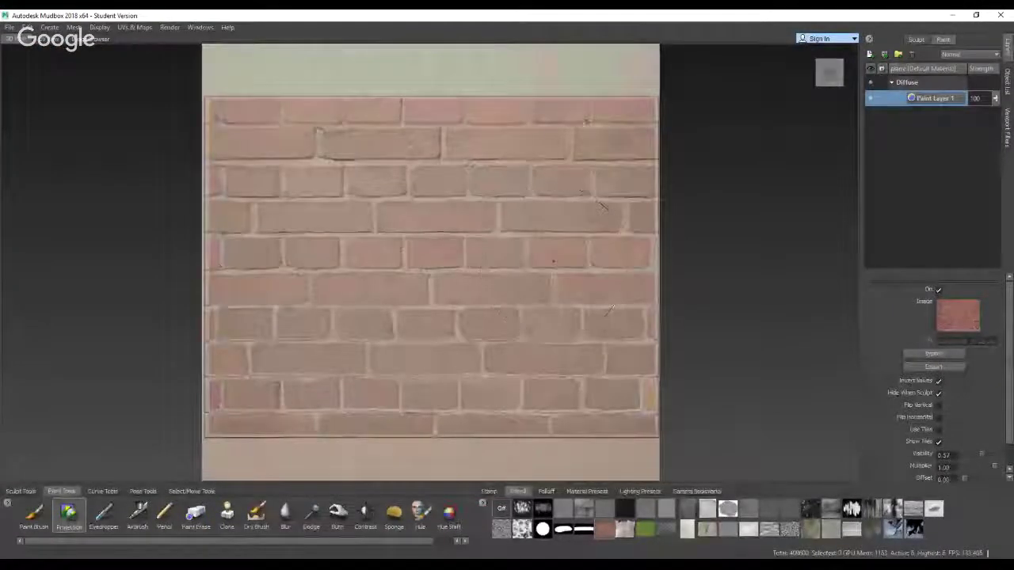
Activate the Sculpt brush and select the brick wall stencil with its values inverted
click(937, 380)
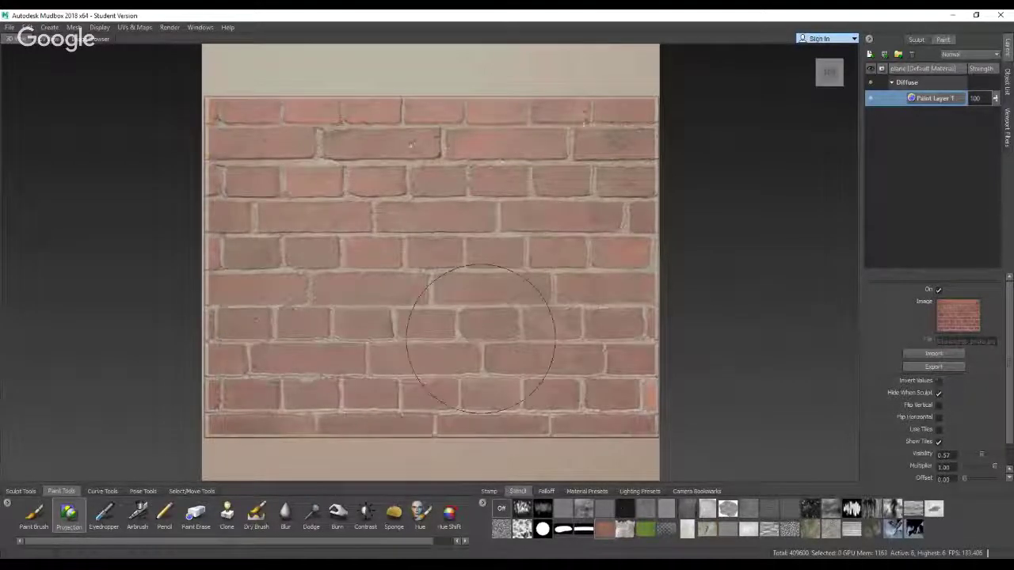
click(69, 516)
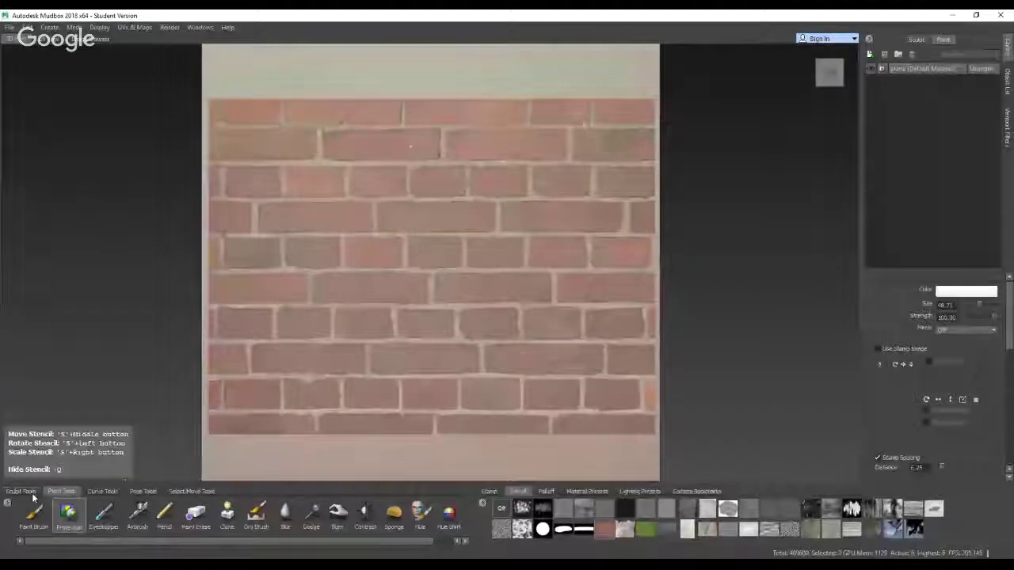
click(20, 493)
click(28, 515)
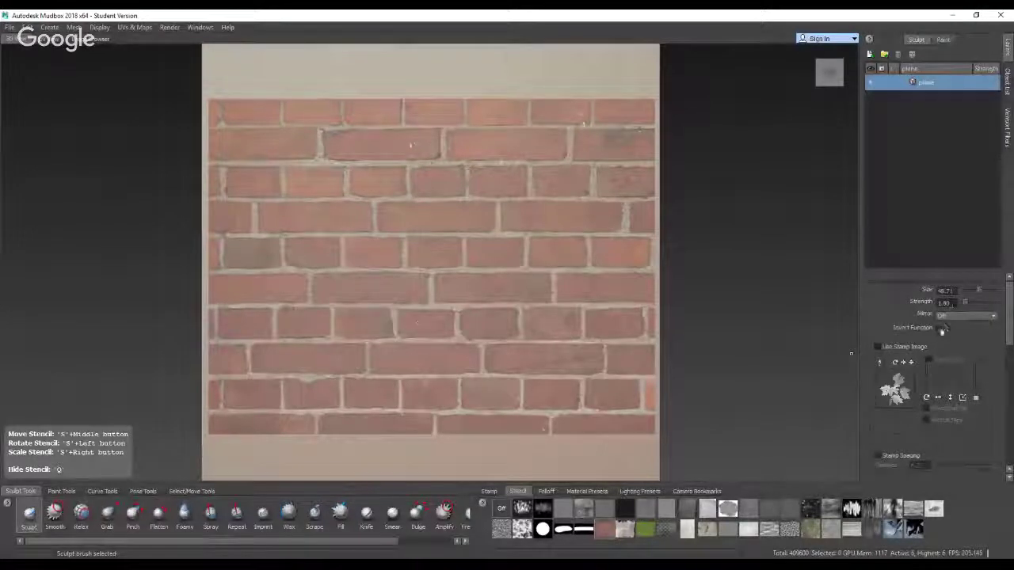
click(604, 529)
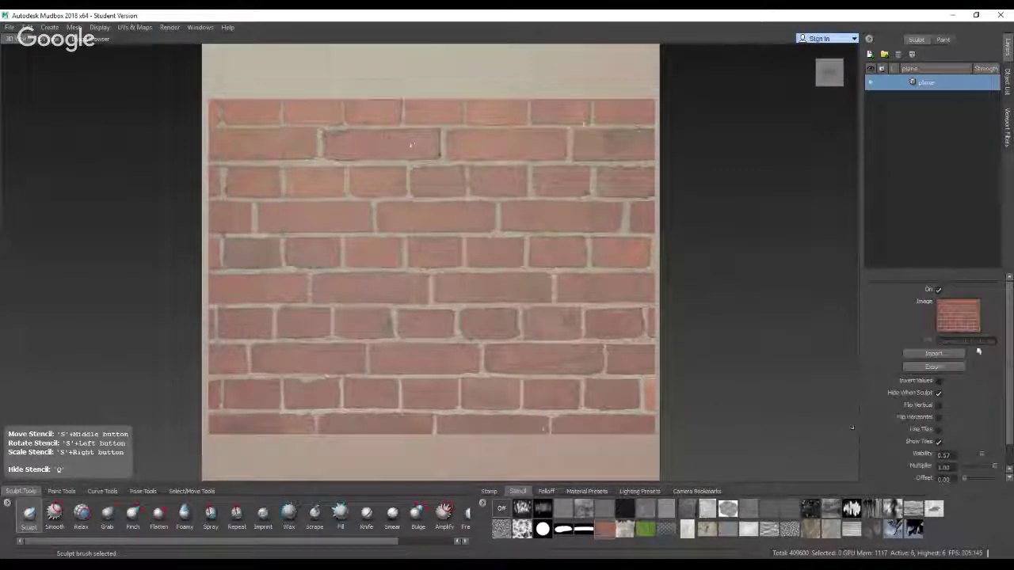
click(939, 381)
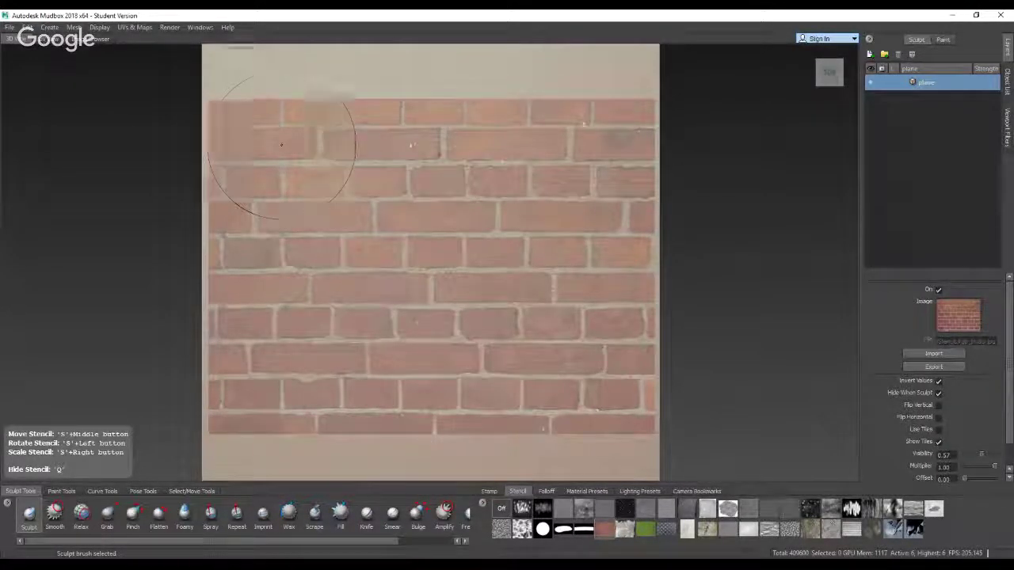
Sculpt the inverted brick pattern into the plane over the whole area covered by the stencil
drag(226, 125, 390, 126)
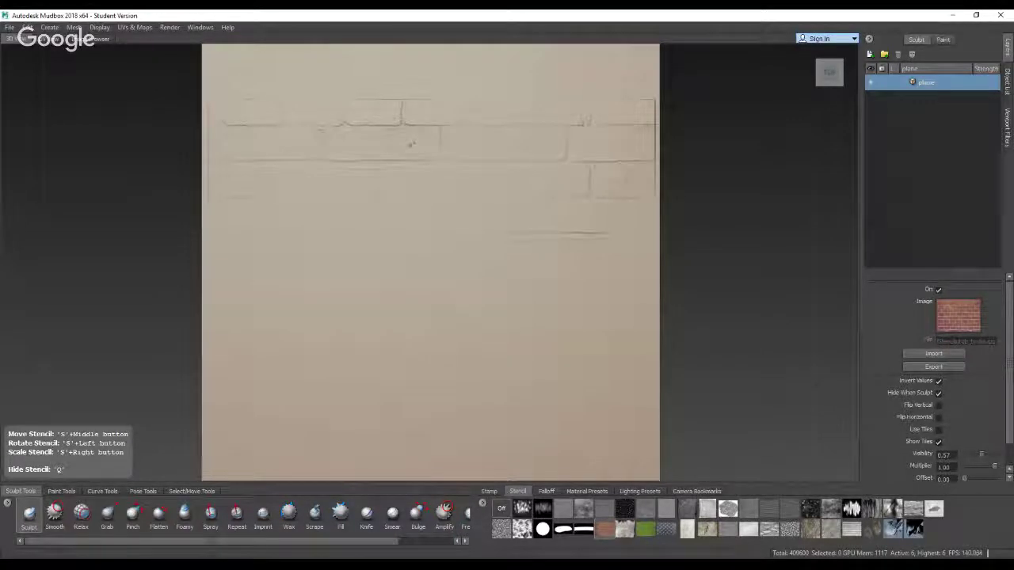
mouse_move(360, 232)
mouse_down()
mouse_move(529, 362)
mouse_move(341, 447)
mouse_up()
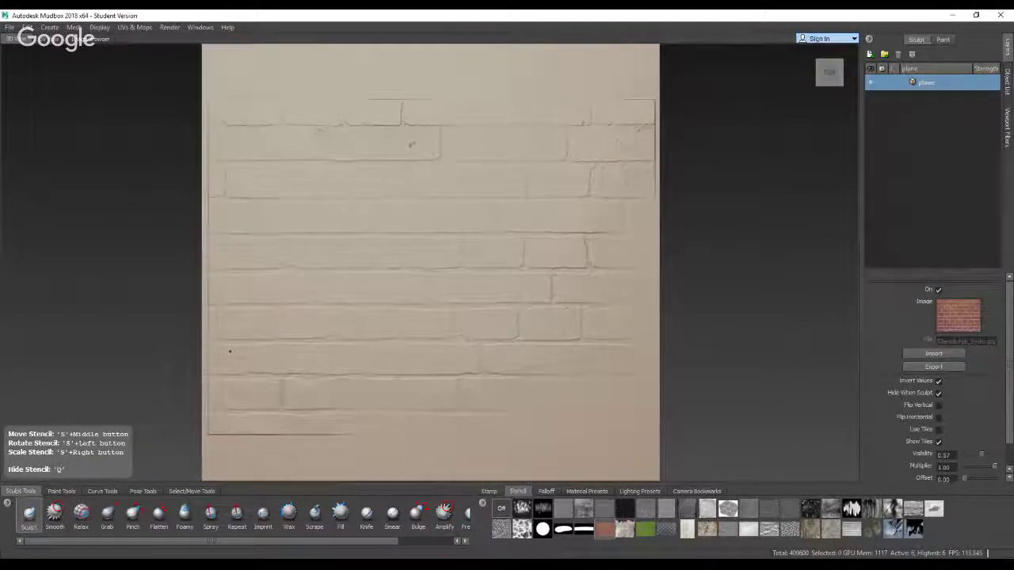
mouse_move(274, 308)
mouse_down()
mouse_move(277, 159)
mouse_move(229, 134)
mouse_up()
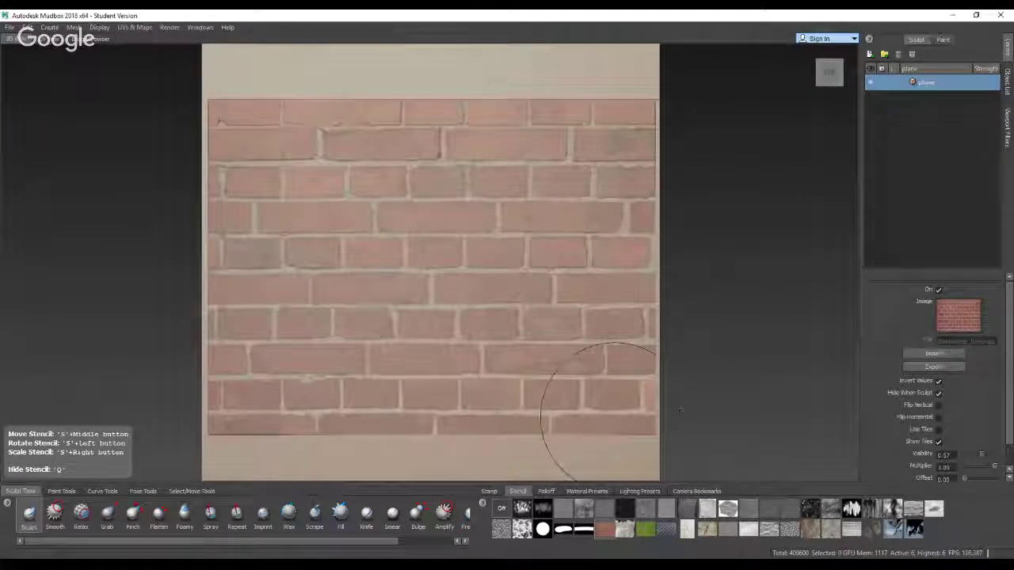
mouse_move(624, 426)
mouse_down()
mouse_move(475, 420)
mouse_move(582, 388)
mouse_up()
mouse_move(515, 333)
mouse_down()
mouse_move(404, 305)
mouse_move(328, 254)
mouse_move(388, 182)
mouse_move(253, 194)
mouse_move(238, 304)
mouse_move(546, 158)
mouse_move(499, 300)
mouse_up()
mouse_move(602, 208)
mouse_down()
mouse_move(570, 141)
mouse_move(325, 119)
mouse_up()
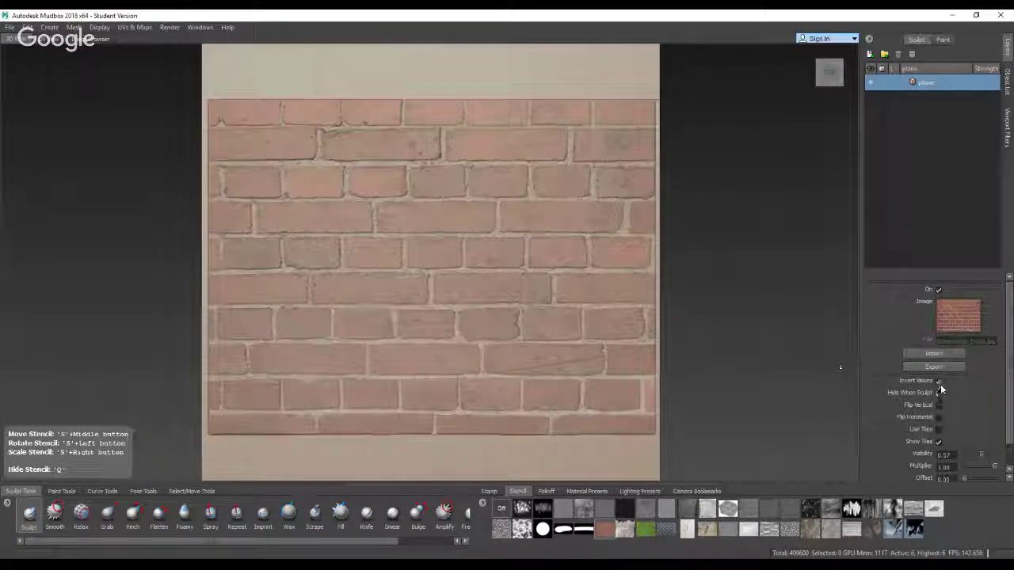
Turn off the stencil's inverted values and project the brick image's colour over the entire sculpted brick area, including its corners
click(939, 381)
click(61, 491)
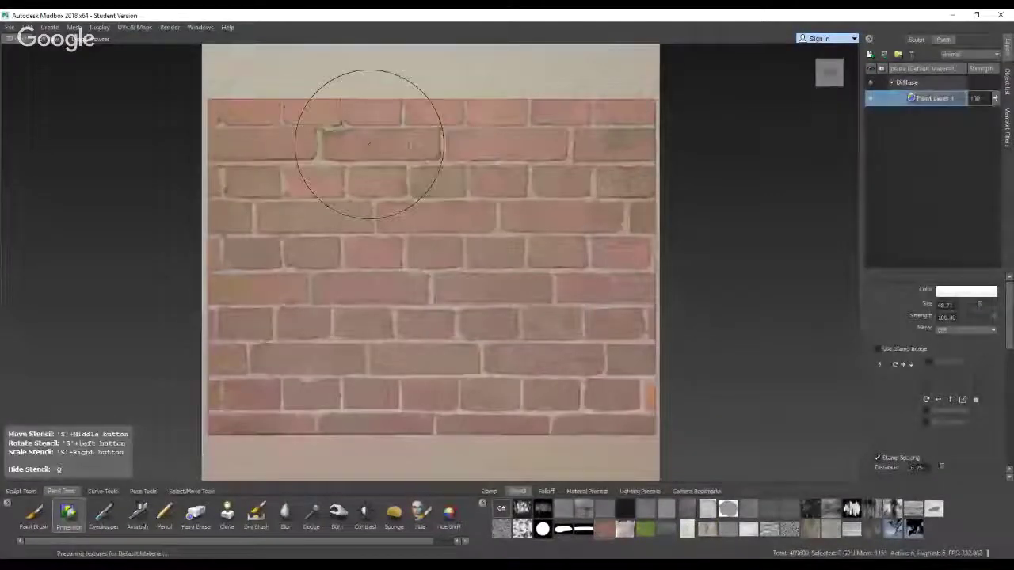
mouse_move(369, 144)
mouse_down()
mouse_move(236, 136)
mouse_move(313, 305)
mouse_move(233, 408)
mouse_move(626, 372)
mouse_move(443, 262)
mouse_move(586, 130)
mouse_move(645, 317)
mouse_move(388, 430)
mouse_up()
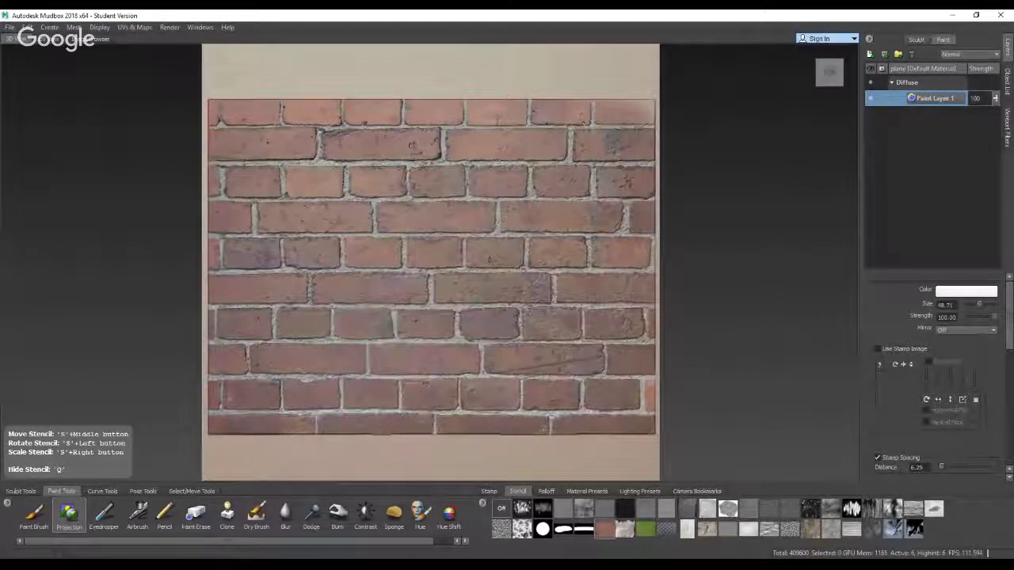
drag(629, 107, 649, 117)
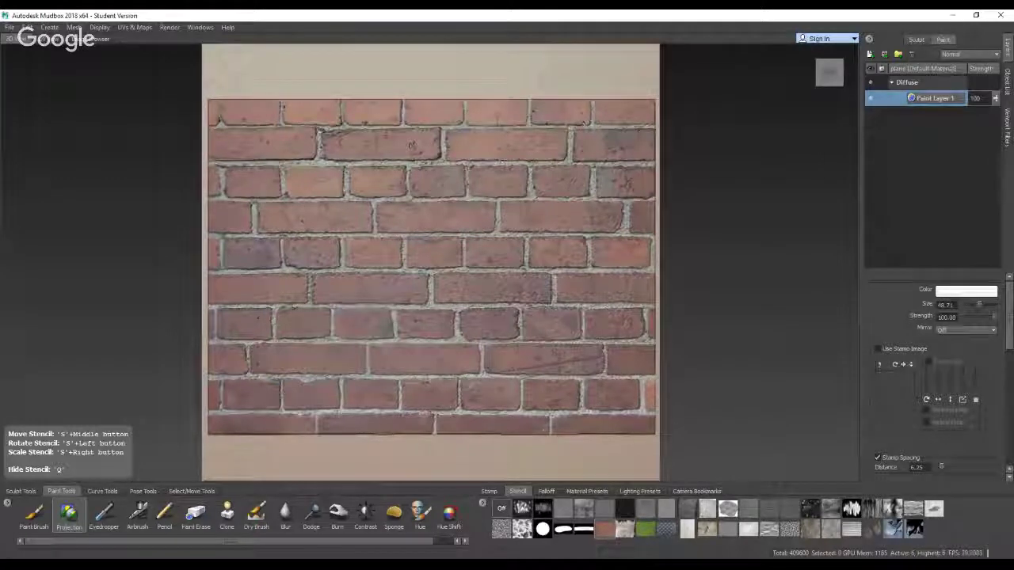
Hide the stencil and examine the painted brick relief from several angles and distances
key(q)
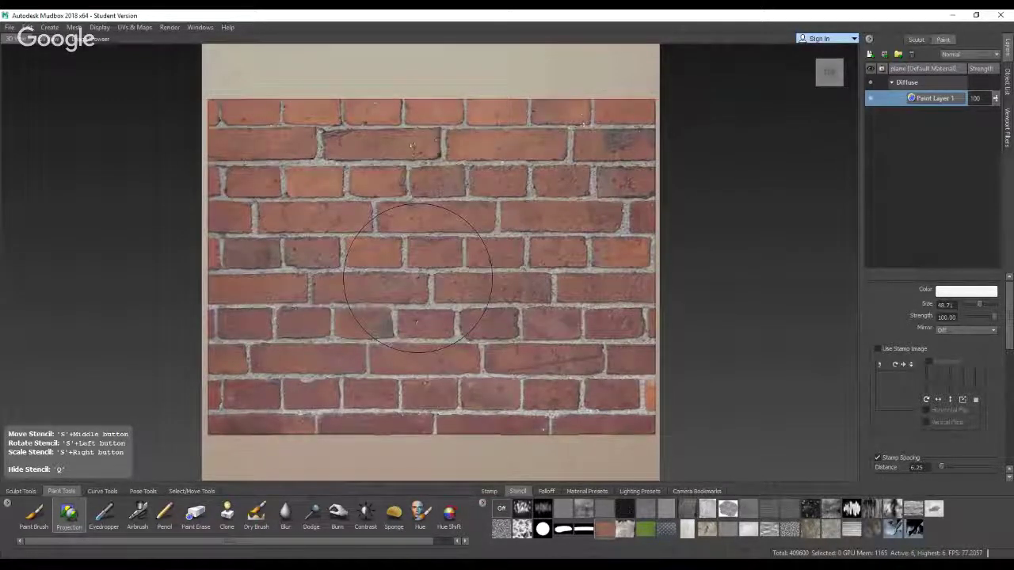
key(q)
mouse_move(473, 300)
alt+mouse_down()
mouse_move(456, 291)
mouse_move(474, 198)
alt+mouse_up()
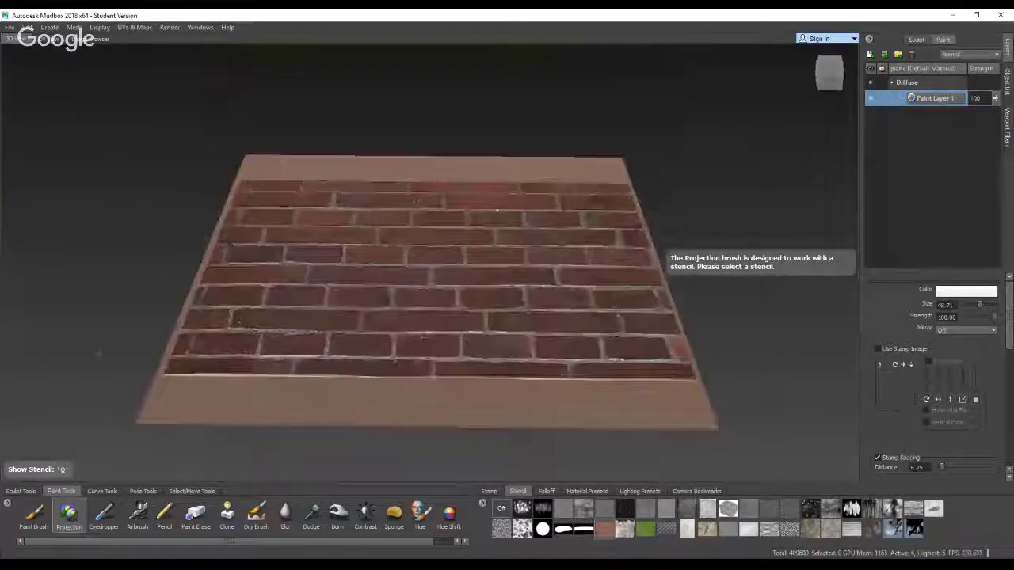
alt+drag(99, 354, 38, 348)
alt+right_drag(38, 348, 113, 335)
alt+middle_drag(113, 335, 200, 322)
alt+drag(200, 321, 356, 445)
alt+right_drag(600, 335, 433, 304)
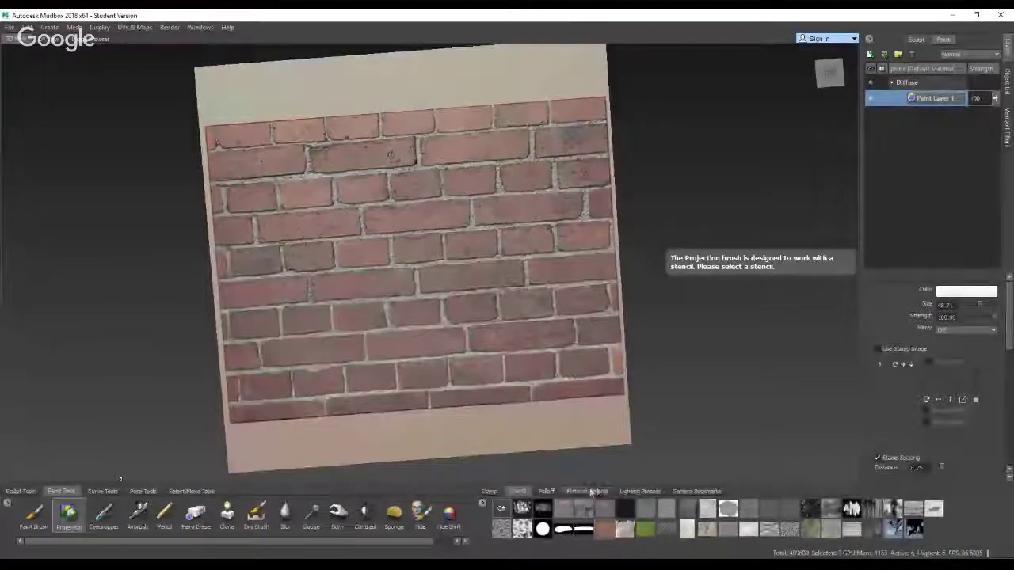
Review the available material presets, lighting presets, stencils and stamps, the paint layer's strength control, and the sculpting brushes
click(590, 491)
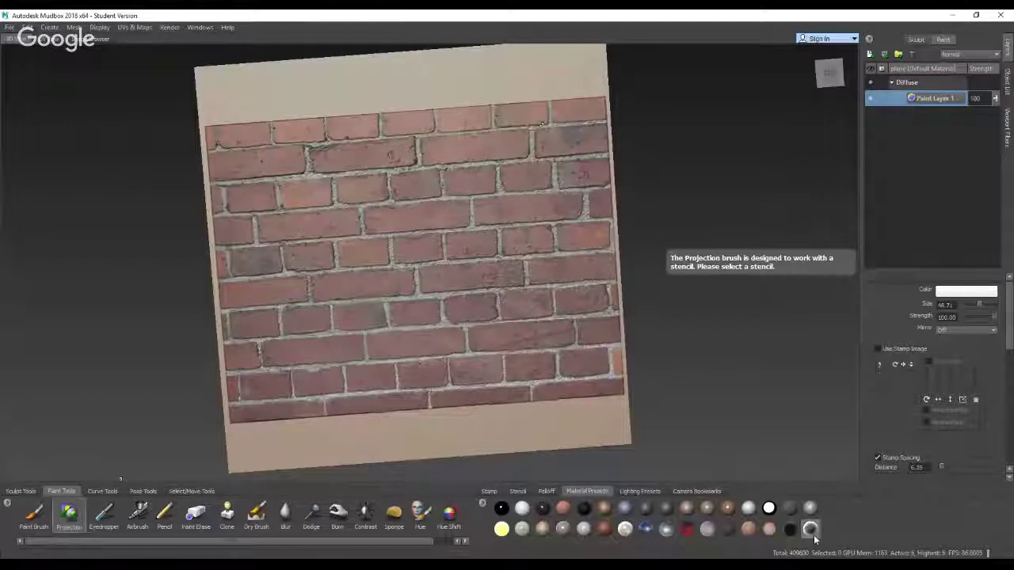
click(638, 493)
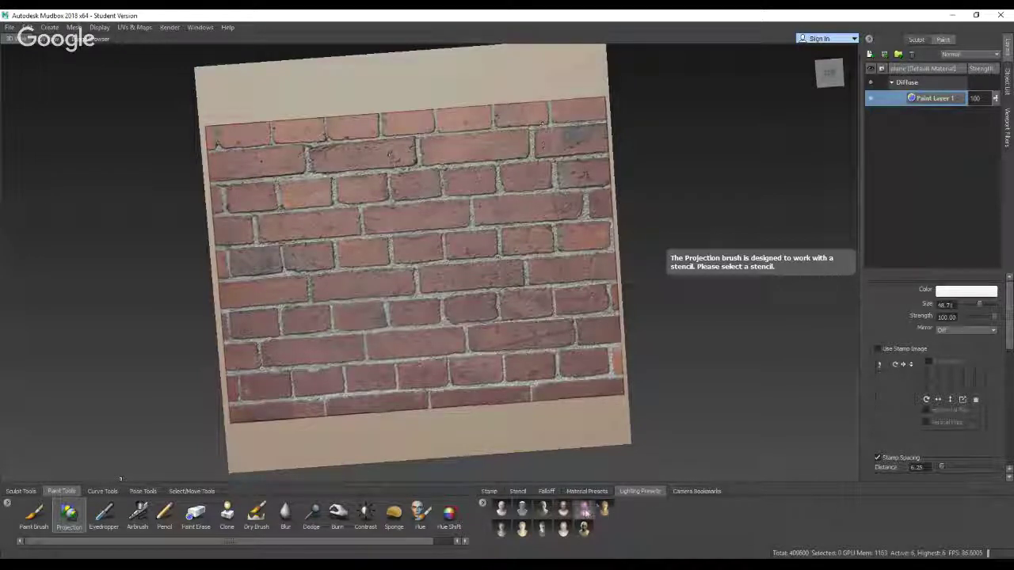
click(545, 531)
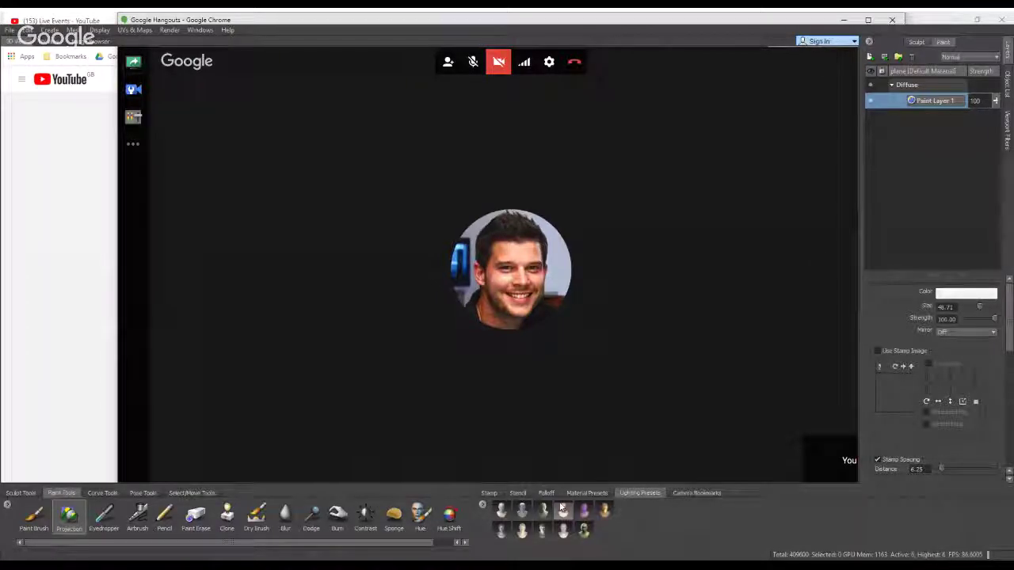
key(alt+Tab)
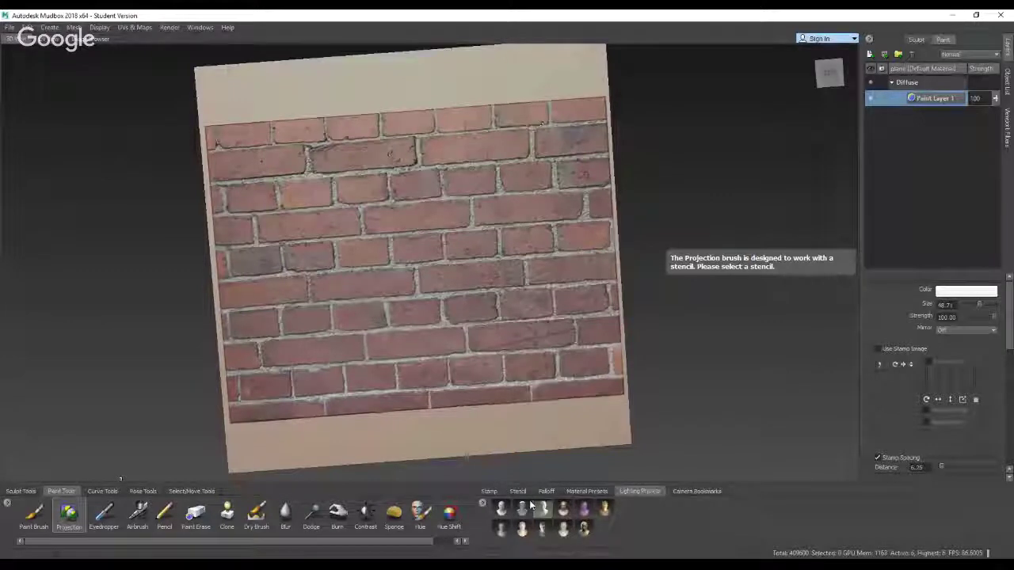
click(599, 492)
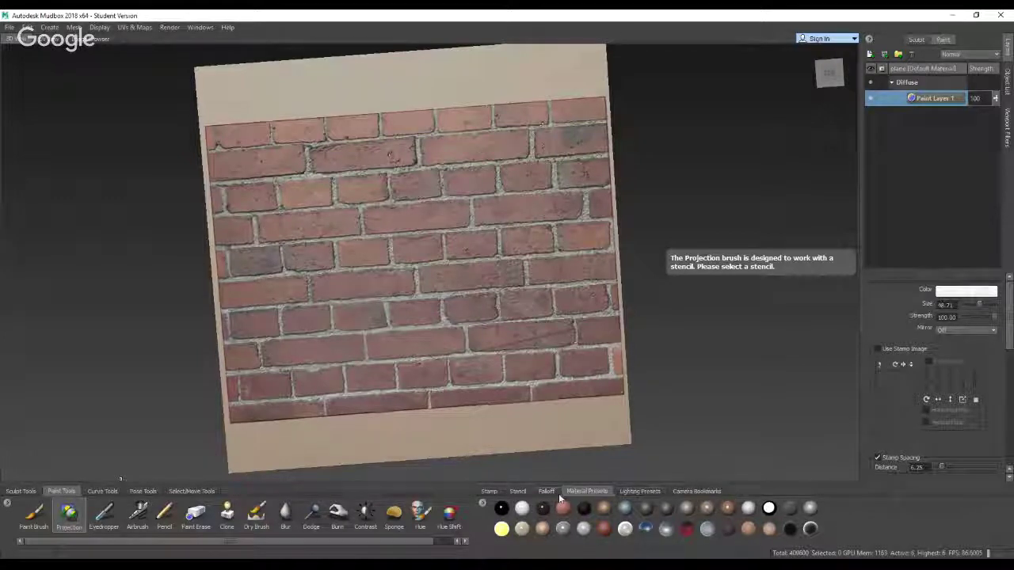
click(518, 491)
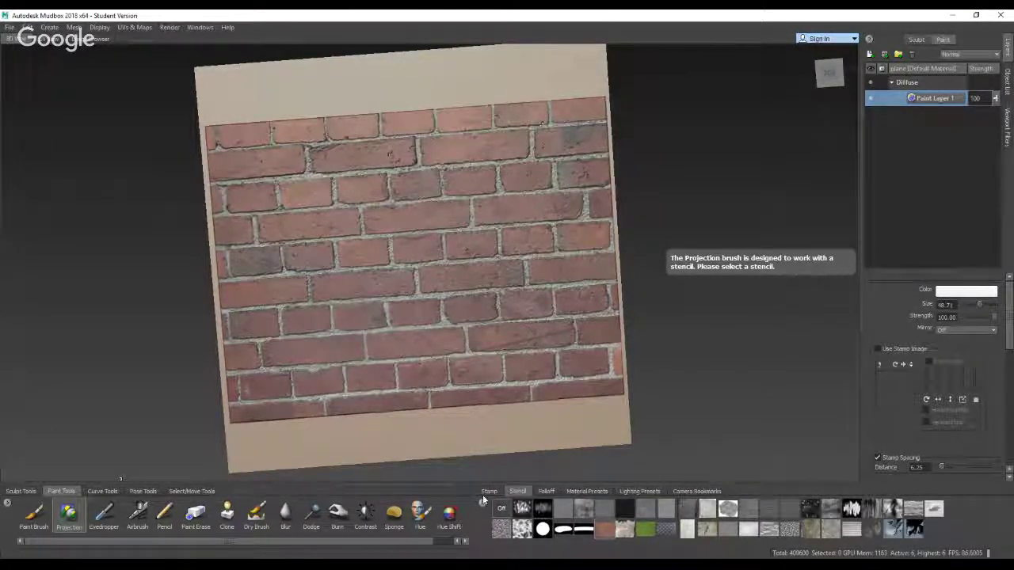
click(489, 492)
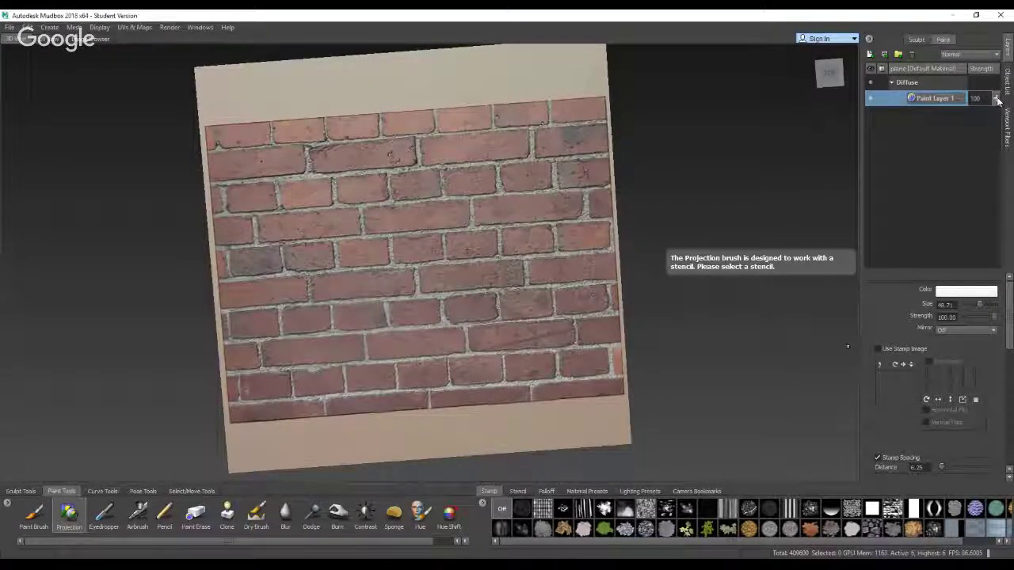
mouse_move(997, 101)
mouse_down()
mouse_move(1000, 163)
mouse_move(999, 99)
mouse_up()
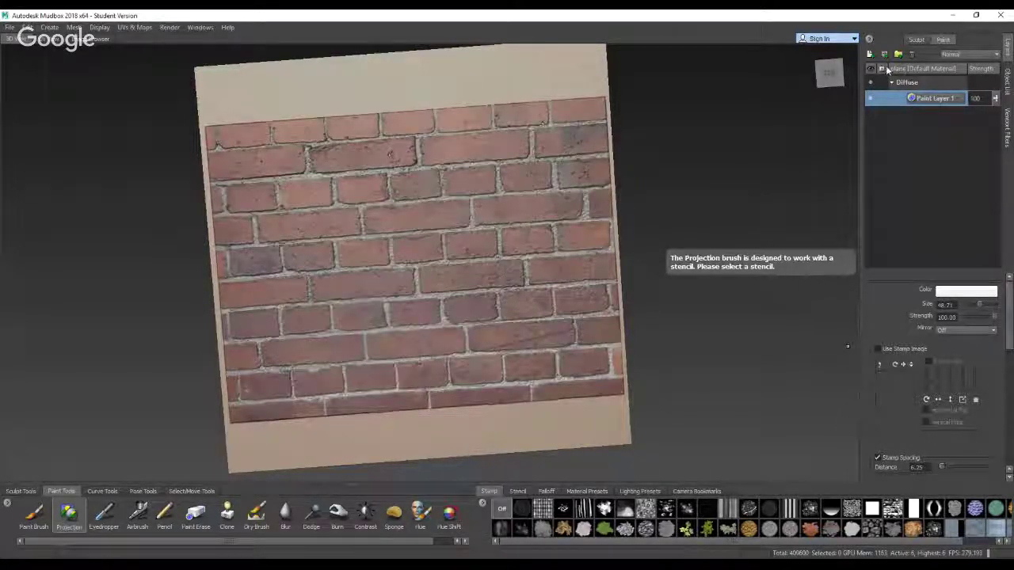
click(23, 492)
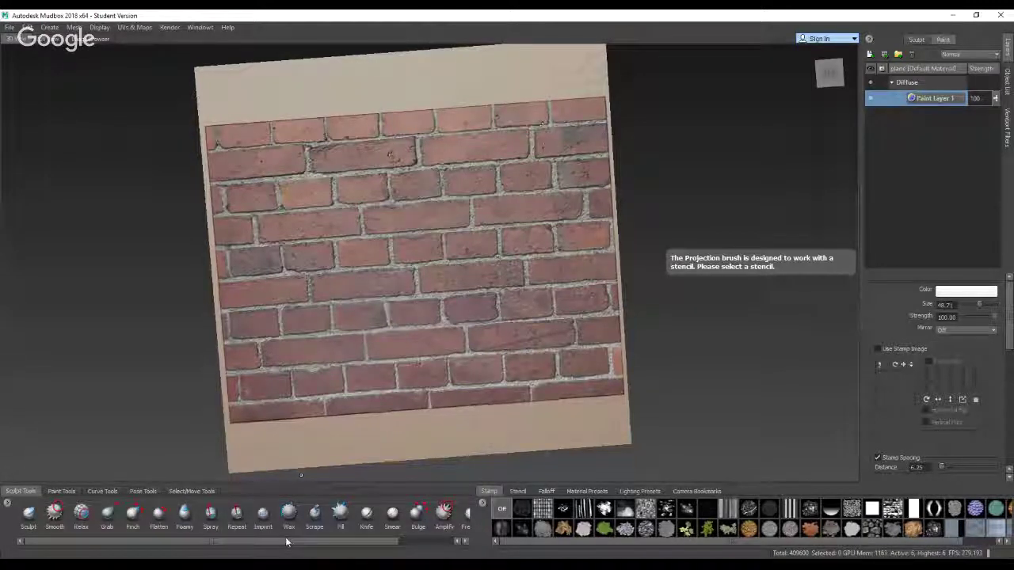